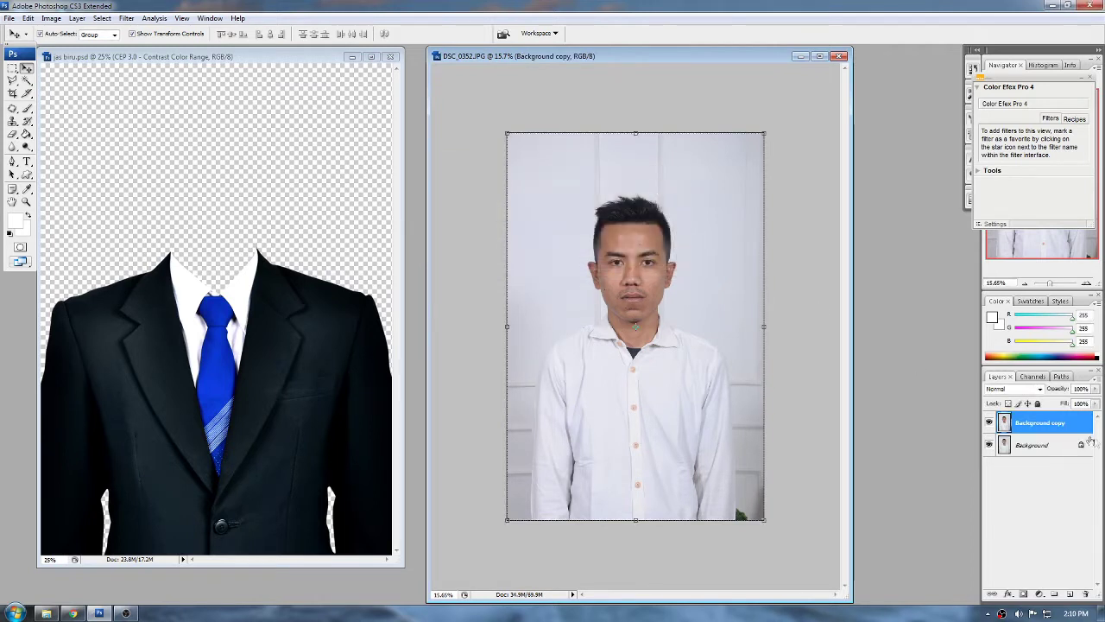
Delete the Background copy layer of the portrait and duplicate the Background layer in its place
{"action": "left_click_drag", "start_coordinate": [1047, 423], "coordinate": [1085, 593]}
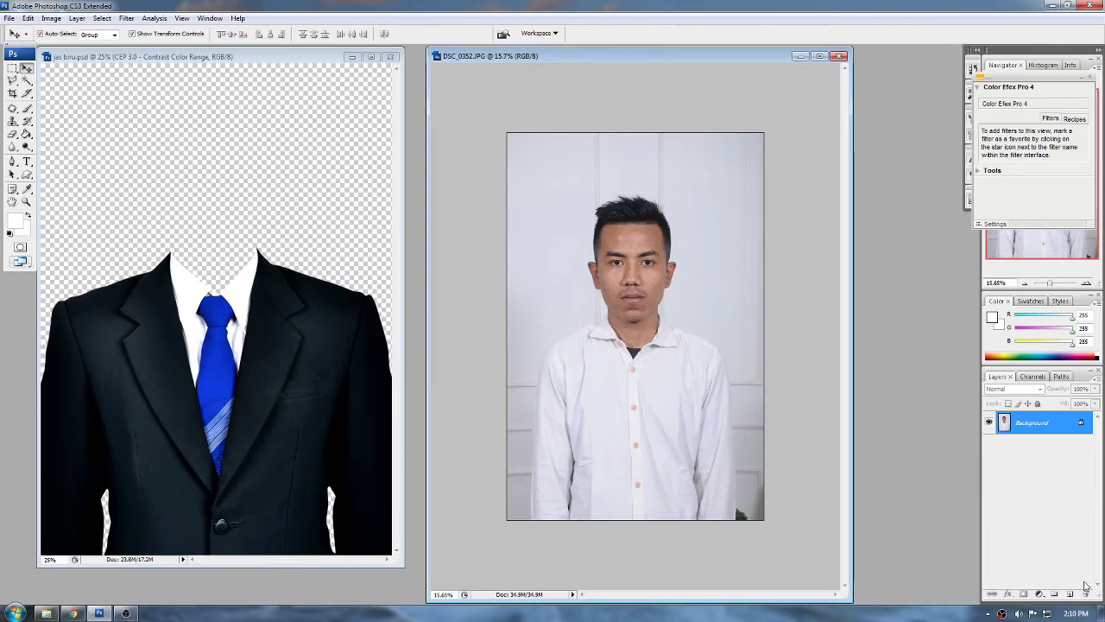
{"action": "key", "text": "ctrl+j"}
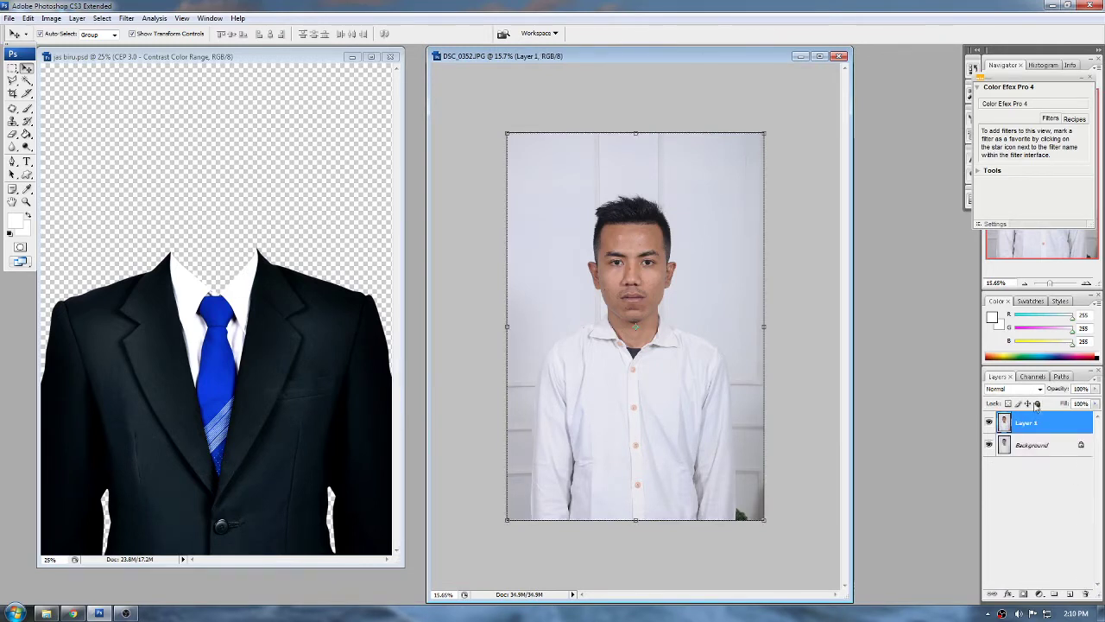
Copy the suit layer from jas biru.psd into the DSC_0352.JPG portrait and centre it over the man
{"action": "left_click", "coordinate": [278, 377]}
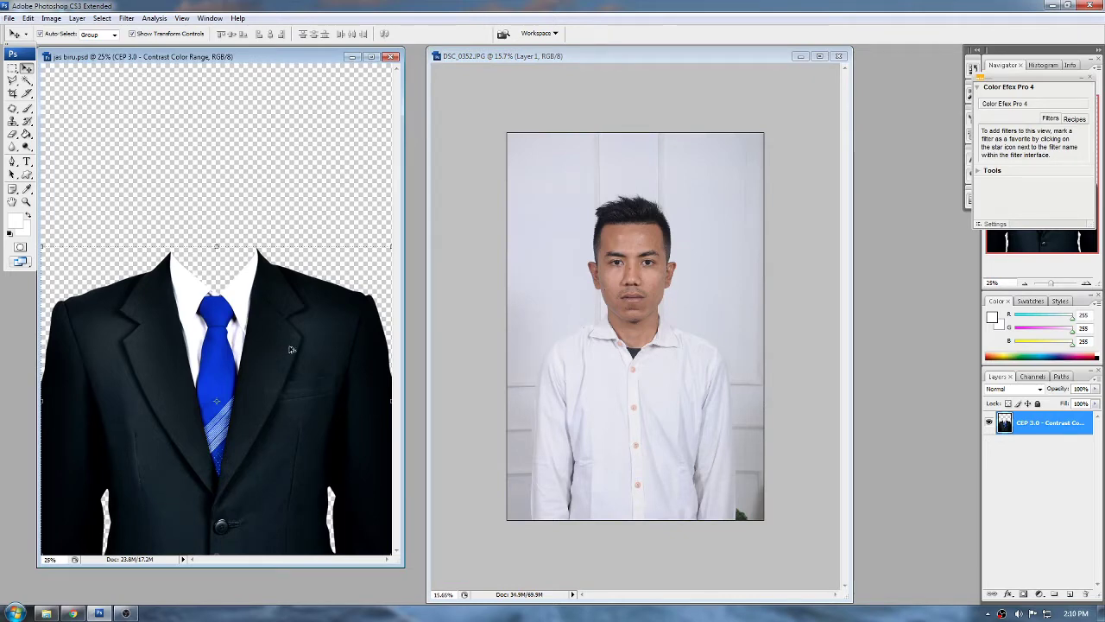
{"action": "left_click_drag", "start_coordinate": [291, 349], "coordinate": [581, 354]}
{"action": "left_click_drag", "start_coordinate": [649, 352], "coordinate": [645, 345]}
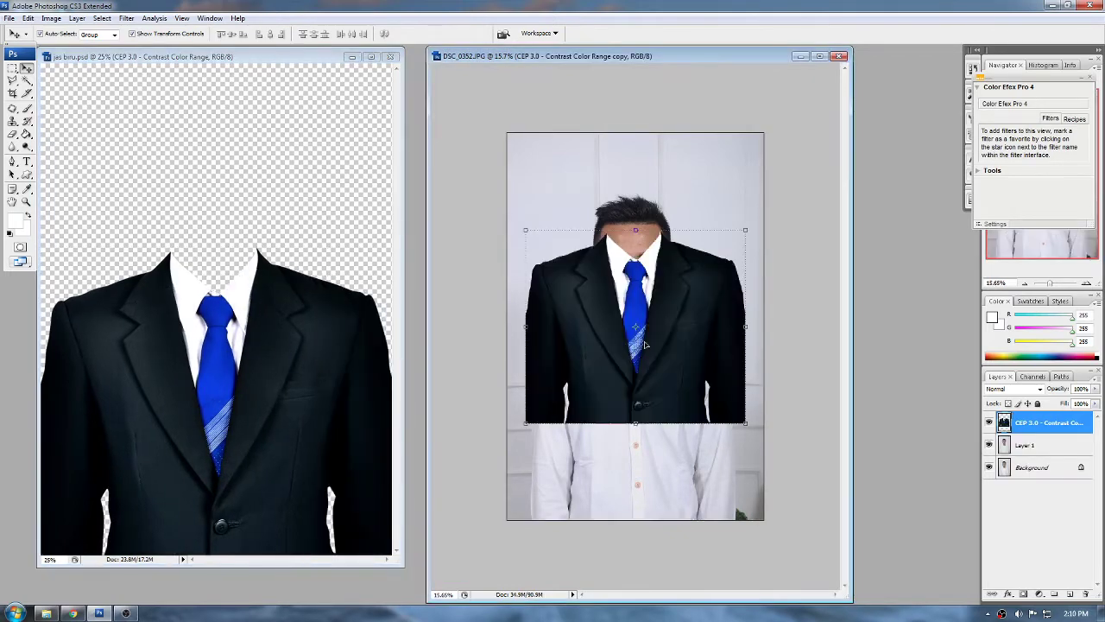
Show the portrait in full-screen mode, then scale the suit down and place it below the man's head
{"action": "key", "text": "f"}
{"action": "key", "text": "f"}
{"action": "left_click_drag", "start_coordinate": [600, 288], "coordinate": [605, 367]}
{"action": "left_click_drag", "start_coordinate": [668, 302], "coordinate": [635, 330]}
{"action": "key", "text": "Return"}
Scale the Layer 1 portrait down to about 70% and position its head above the suit collar
{"action": "scroll", "coordinate": [587, 278], "scroll_direction": "up", "scroll_amount": 3}
{"action": "left_click_drag", "start_coordinate": [584, 275], "coordinate": [604, 294]}
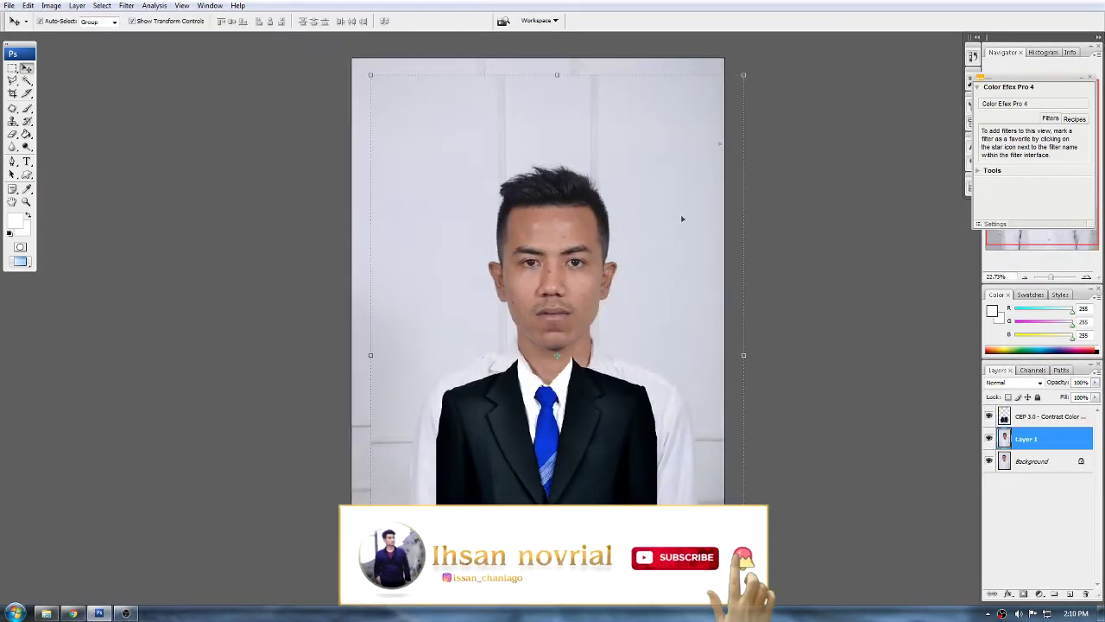
{"action": "left_click_drag", "start_coordinate": [748, 76], "coordinate": [704, 166]}
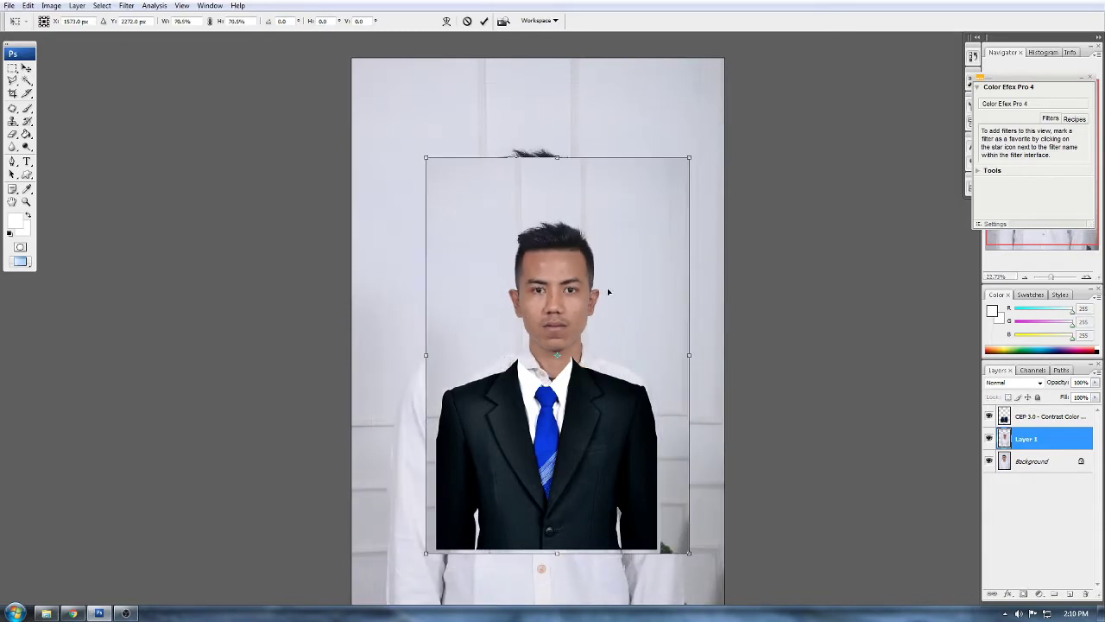
{"action": "left_click_drag", "start_coordinate": [607, 287], "coordinate": [582, 324]}
{"action": "key", "text": "Return"}
Fine-tune the Layer 1 portrait to 100.5% scale and align the neck inside the suit's shirt collar
{"action": "scroll", "coordinate": [566, 369], "scroll_direction": "up", "scroll_amount": 2}
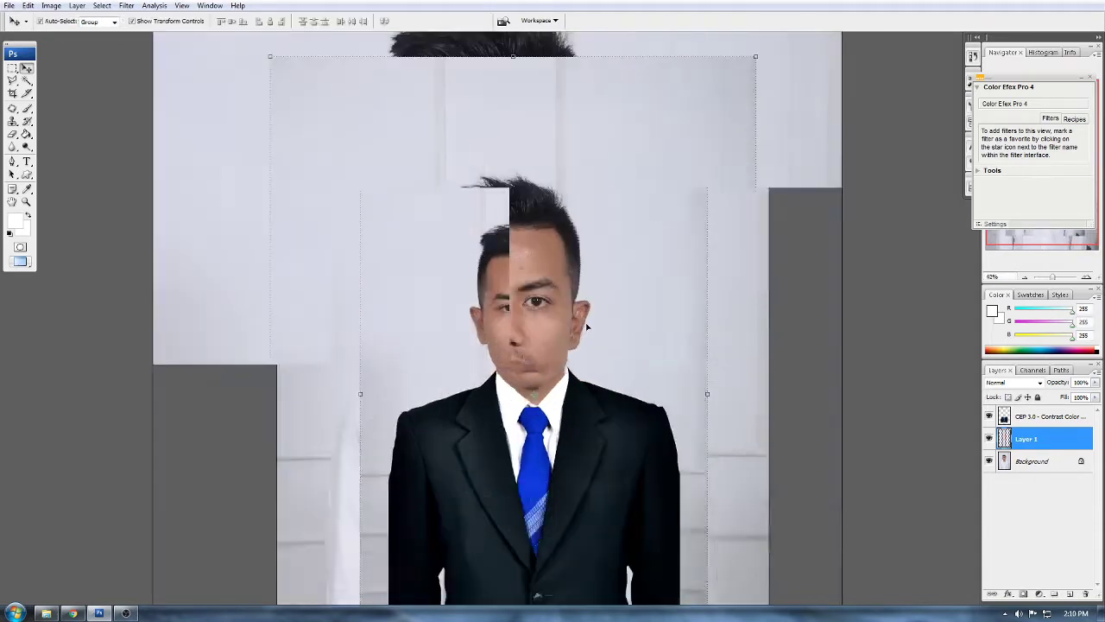
{"action": "left_click_drag", "start_coordinate": [755, 57], "coordinate": [728, 217]}
{"action": "left_click_drag", "start_coordinate": [533, 439], "coordinate": [556, 245]}
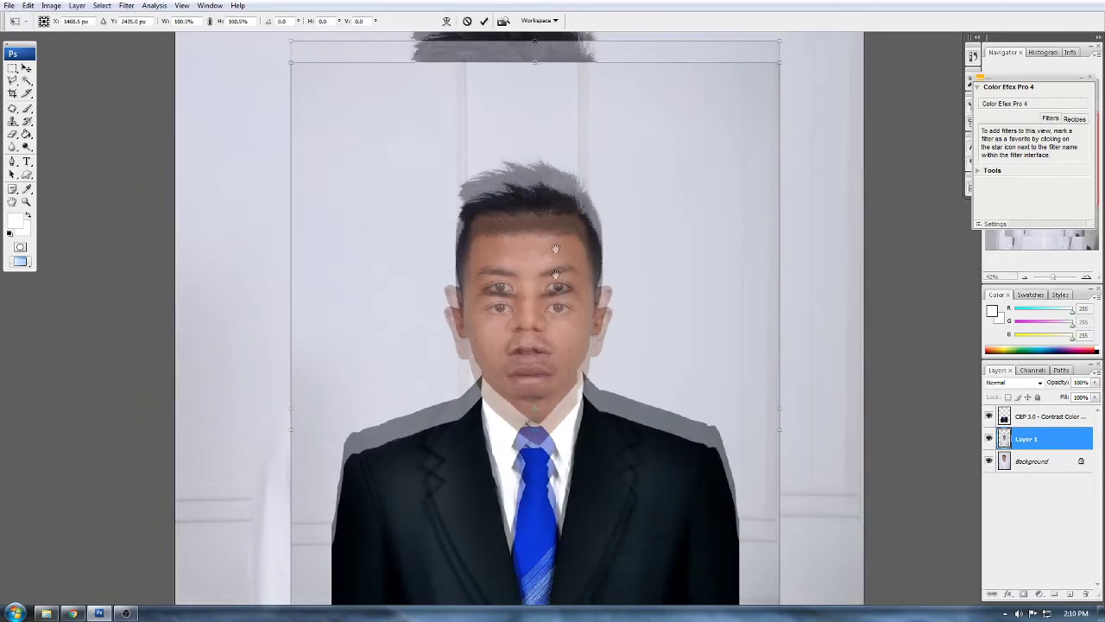
{"action": "left_click_drag", "start_coordinate": [582, 307], "coordinate": [585, 300]}
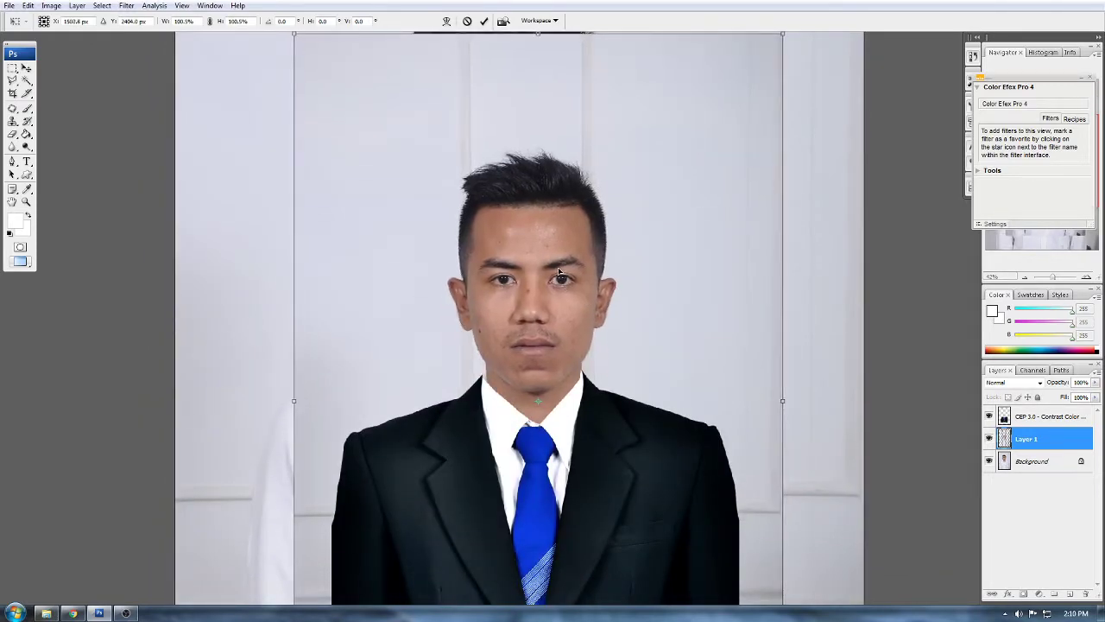
{"action": "scroll", "coordinate": [557, 364], "scroll_direction": "up", "scroll_amount": 4}
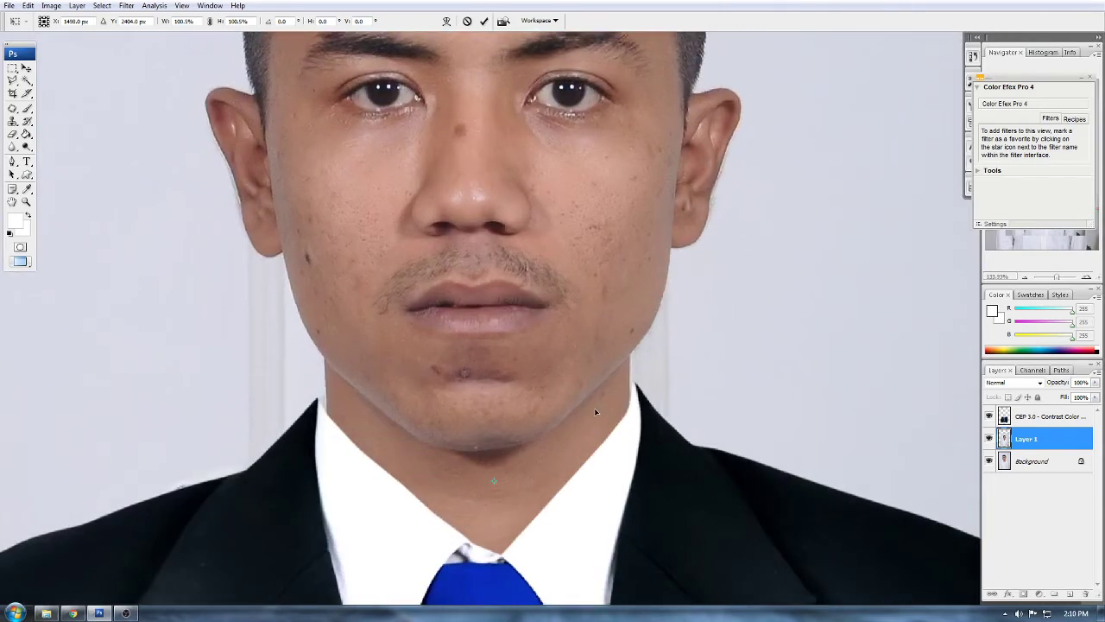
{"action": "key", "text": "Right"}
{"action": "scroll", "coordinate": [594, 407], "scroll_direction": "down", "scroll_amount": 8}
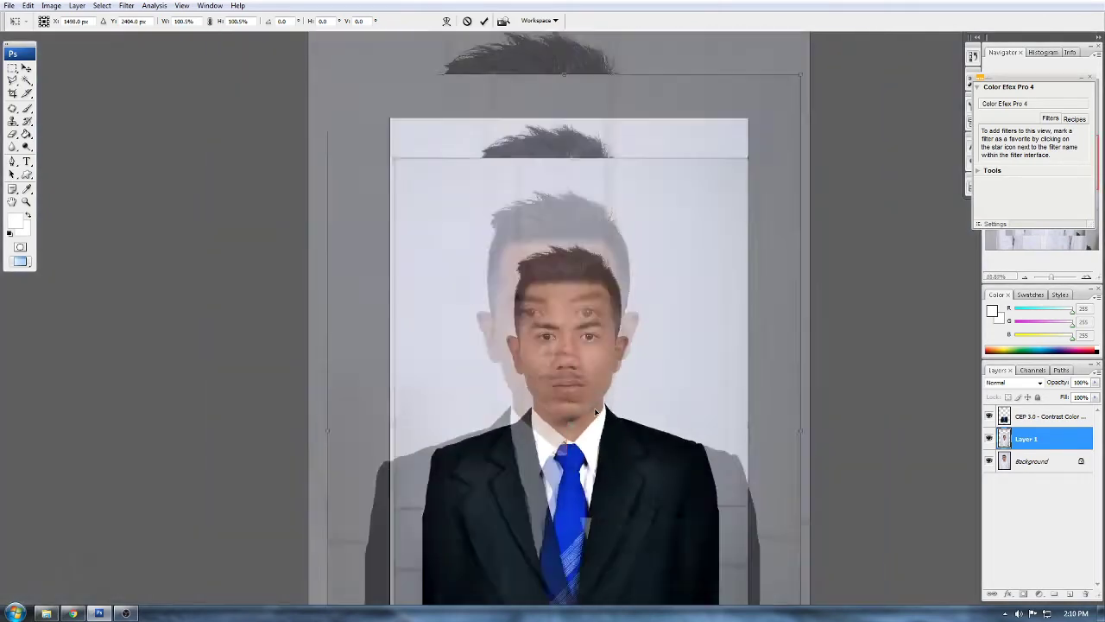
{"action": "key", "text": "Return"}
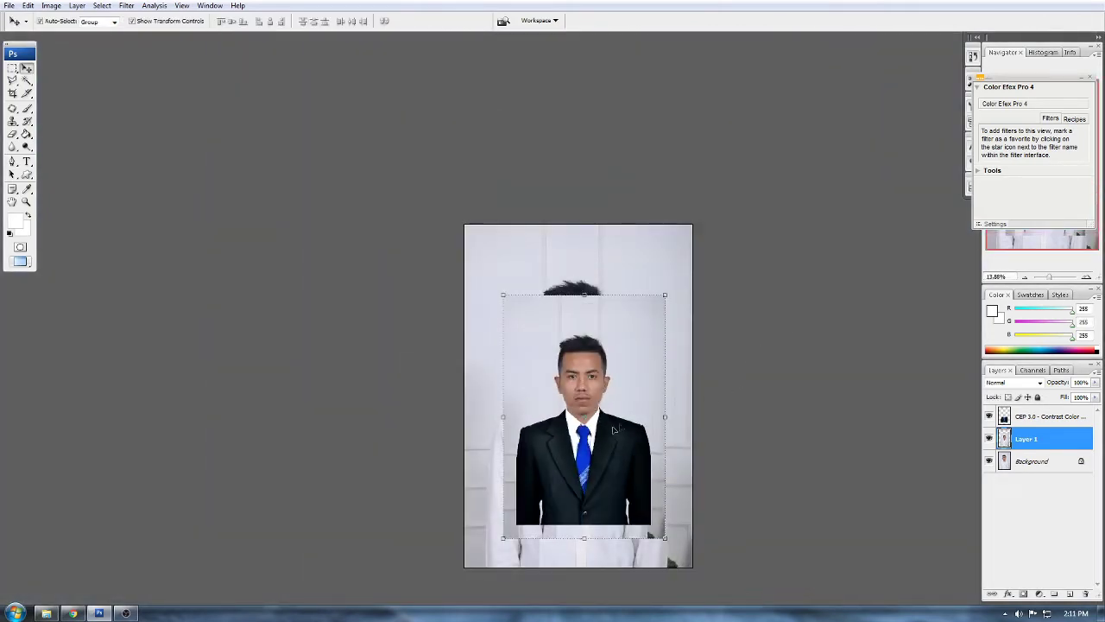
Select the suit layer and Layer 1 together, enlarge them to 173%, and position them to fill the canvas
{"action": "scroll", "coordinate": [621, 426], "scroll_direction": "up", "scroll_amount": 9}
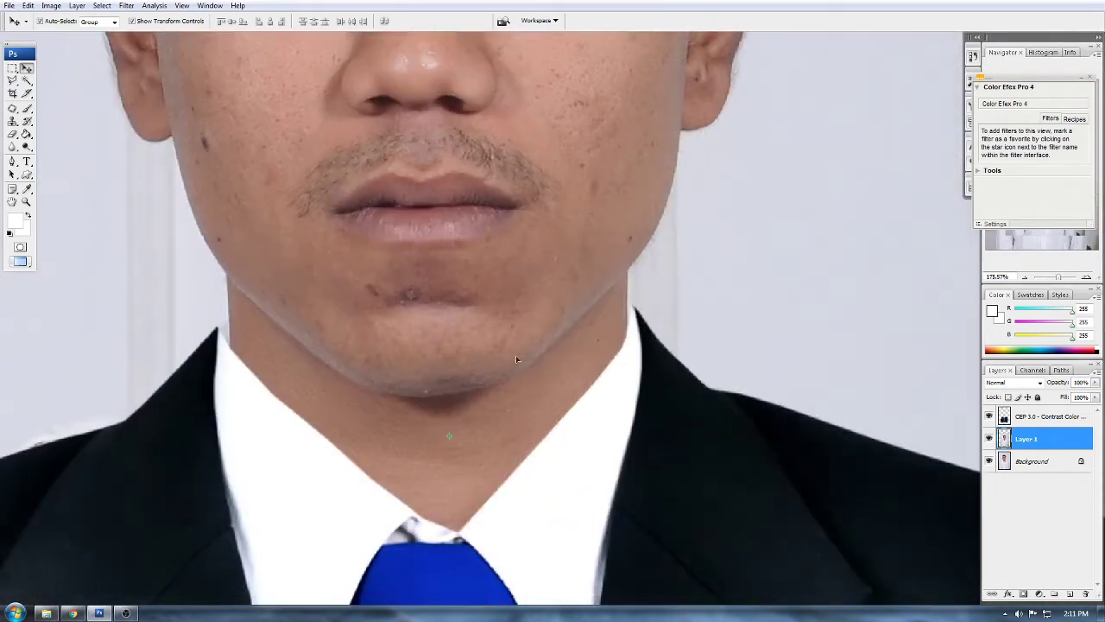
{"action": "scroll", "coordinate": [493, 383], "scroll_direction": "down", "scroll_amount": 3}
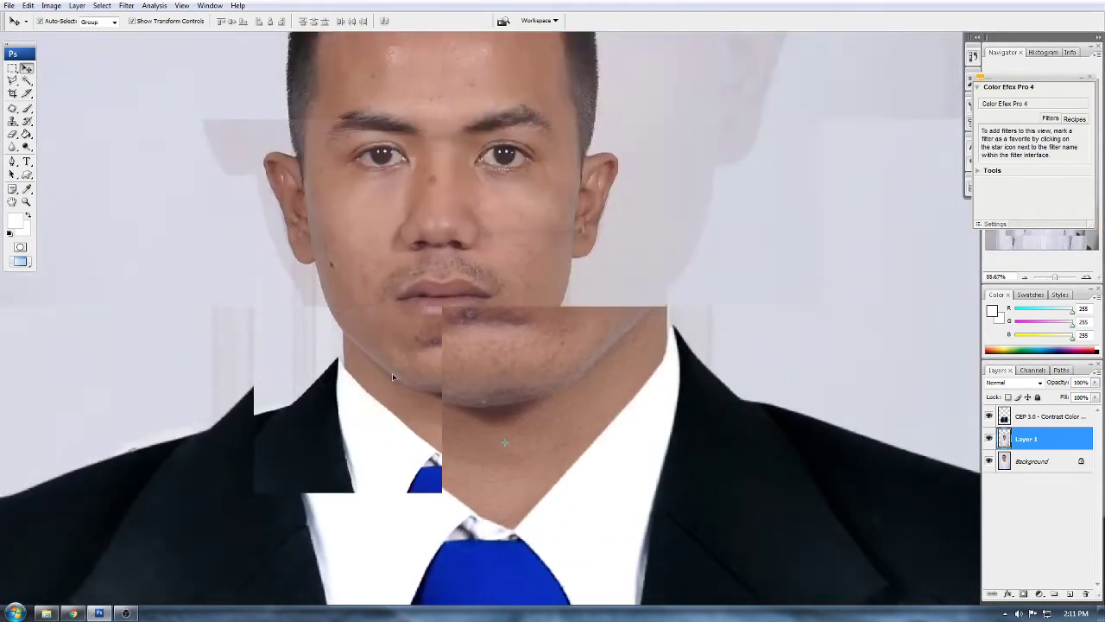
{"action": "scroll", "coordinate": [392, 373], "scroll_direction": "down", "scroll_amount": 6}
{"action": "scroll", "coordinate": [392, 377], "scroll_direction": "down", "scroll_amount": 1}
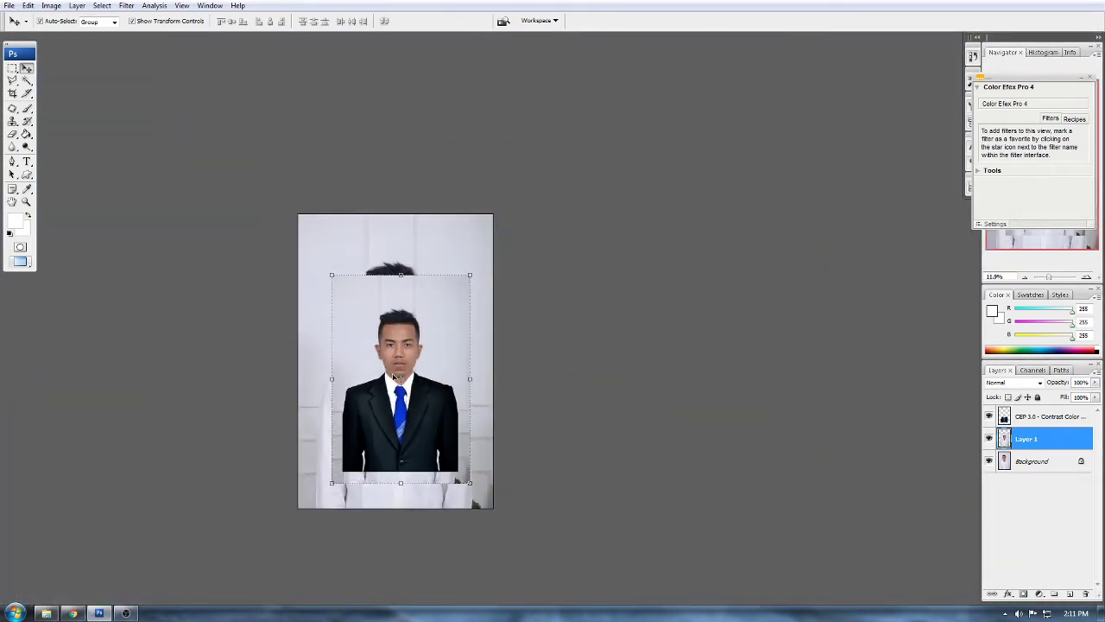
{"action": "scroll", "coordinate": [420, 424], "scroll_direction": "up", "scroll_amount": 2}
{"action": "left_click", "coordinate": [424, 416]}
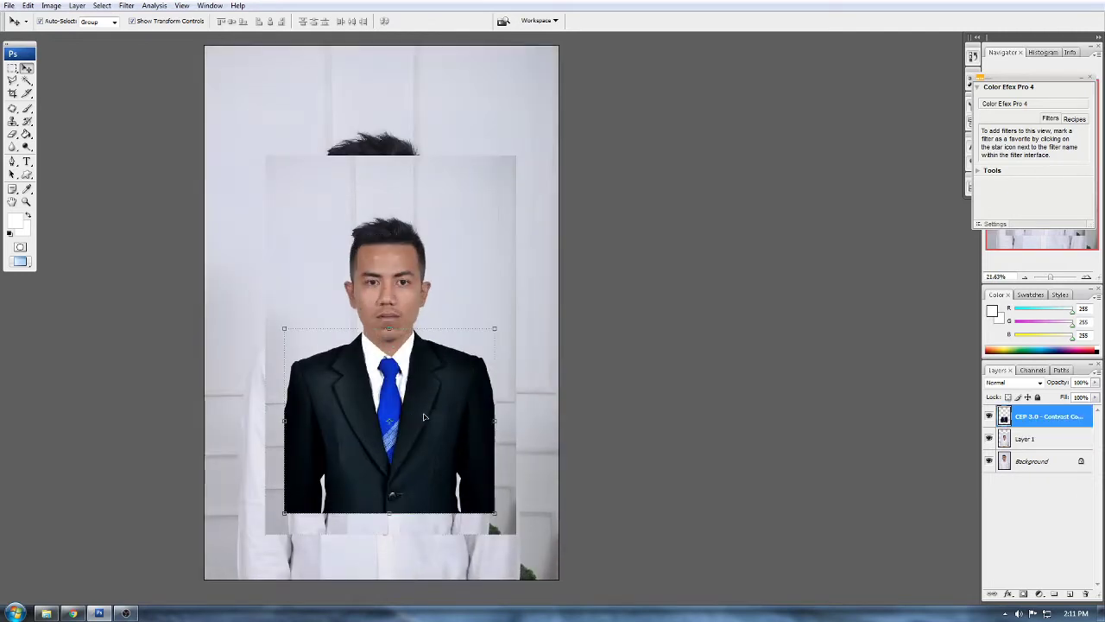
{"action": "left_click", "coordinate": [784, 405]}
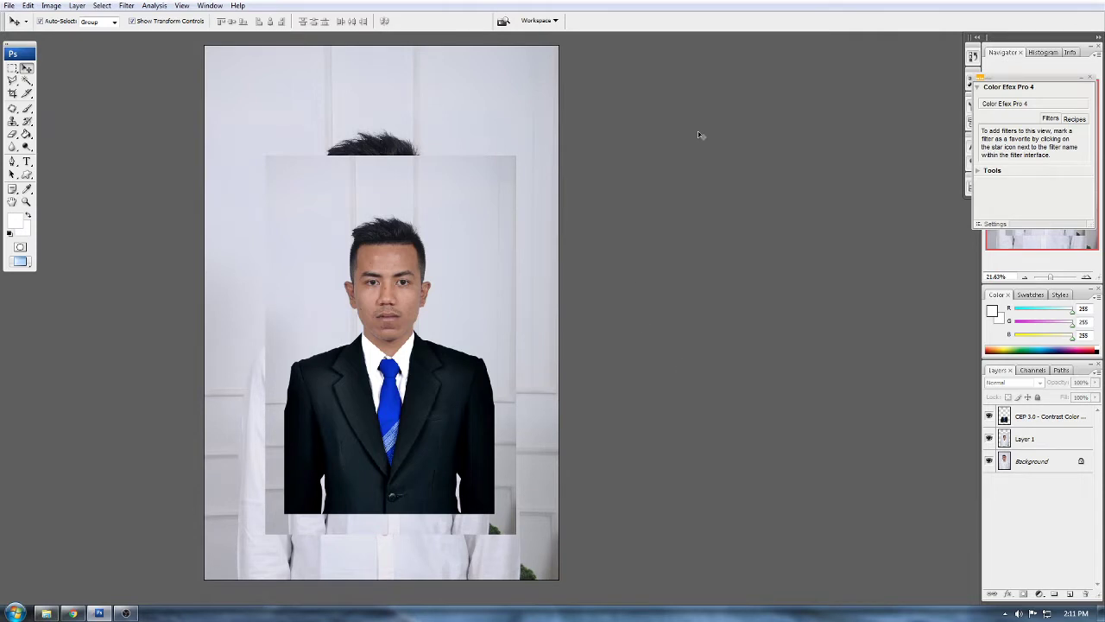
{"action": "left_click_drag", "start_coordinate": [557, 135], "coordinate": [316, 445]}
{"action": "scroll", "coordinate": [326, 421], "scroll_direction": "down", "scroll_amount": 1}
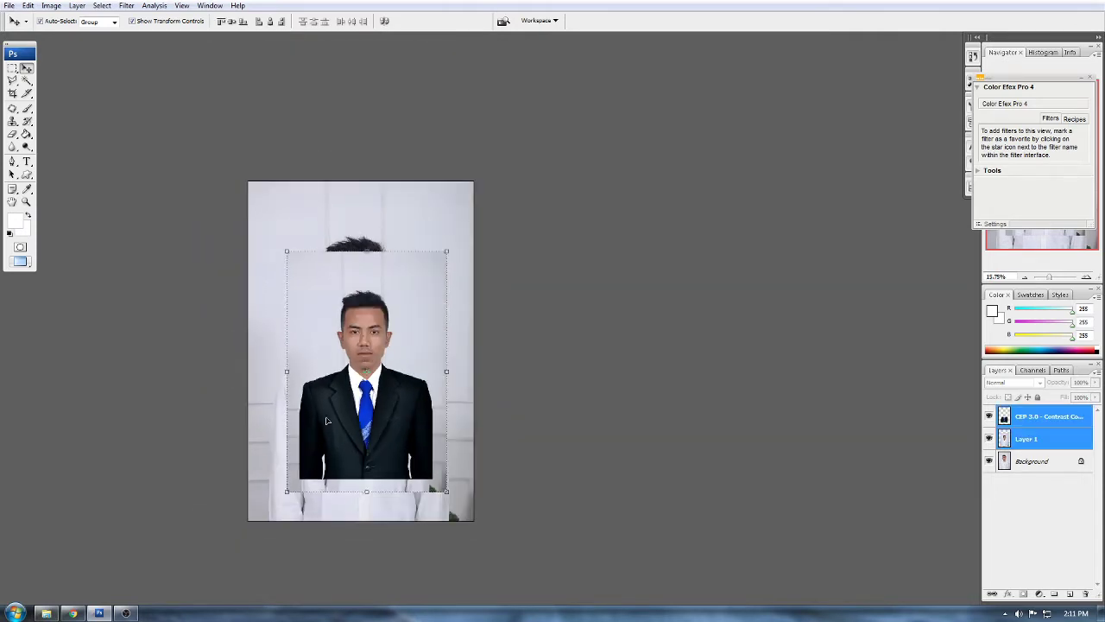
{"action": "left_click", "coordinate": [450, 490]}
{"action": "left_click_drag", "start_coordinate": [443, 488], "coordinate": [614, 513]}
{"action": "left_click_drag", "start_coordinate": [512, 443], "coordinate": [507, 411]}
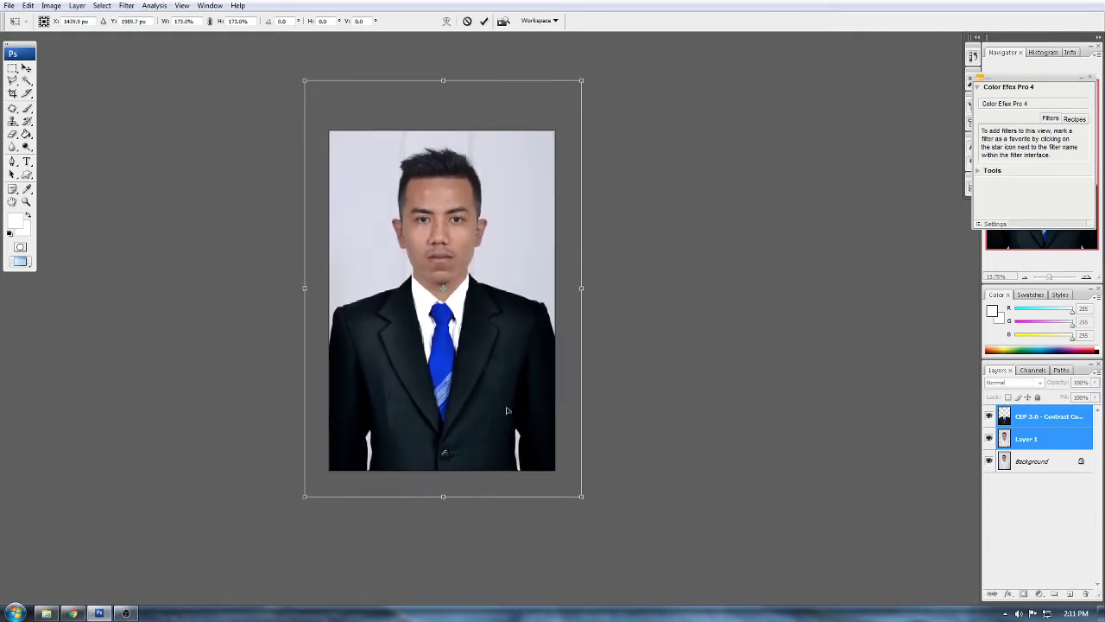
{"action": "key", "text": "Return"}
Nudge the suit and portrait layers slightly down together, then deselect both layers
{"action": "key", "text": "Down"}
{"action": "key", "text": "Down"}
{"action": "key", "text": "Down"}
{"action": "key", "text": "Down"}
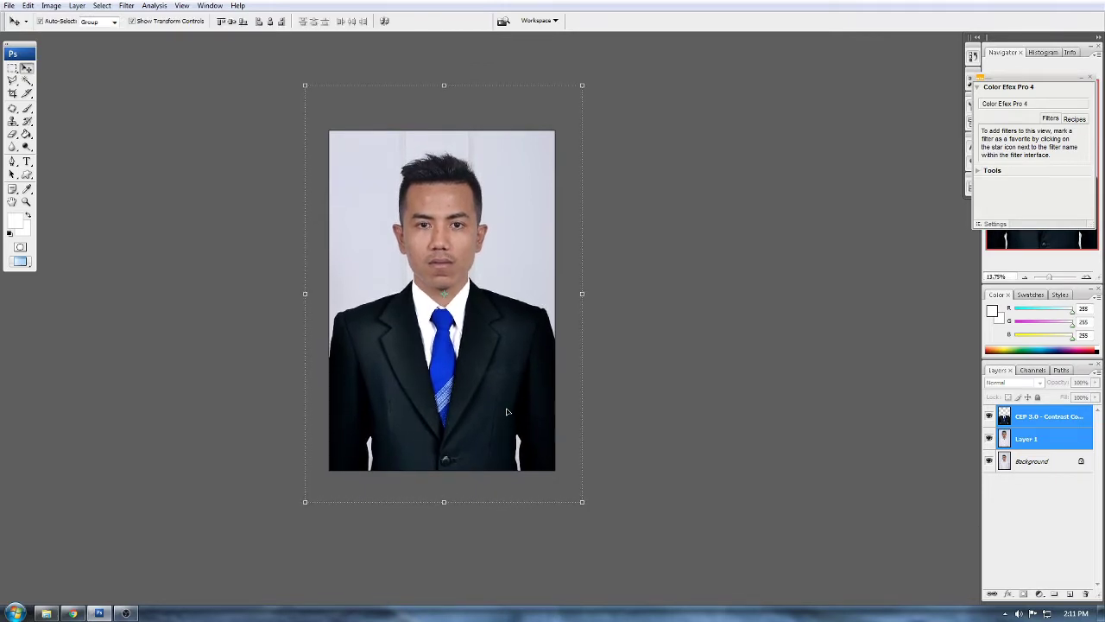
{"action": "left_click", "coordinate": [787, 345]}
Marquee-select the suit collar on the man's left side, warp its upper edge inward against the neck, and deselect
{"action": "scroll", "coordinate": [438, 286], "scroll_direction": "up", "scroll_amount": 10}
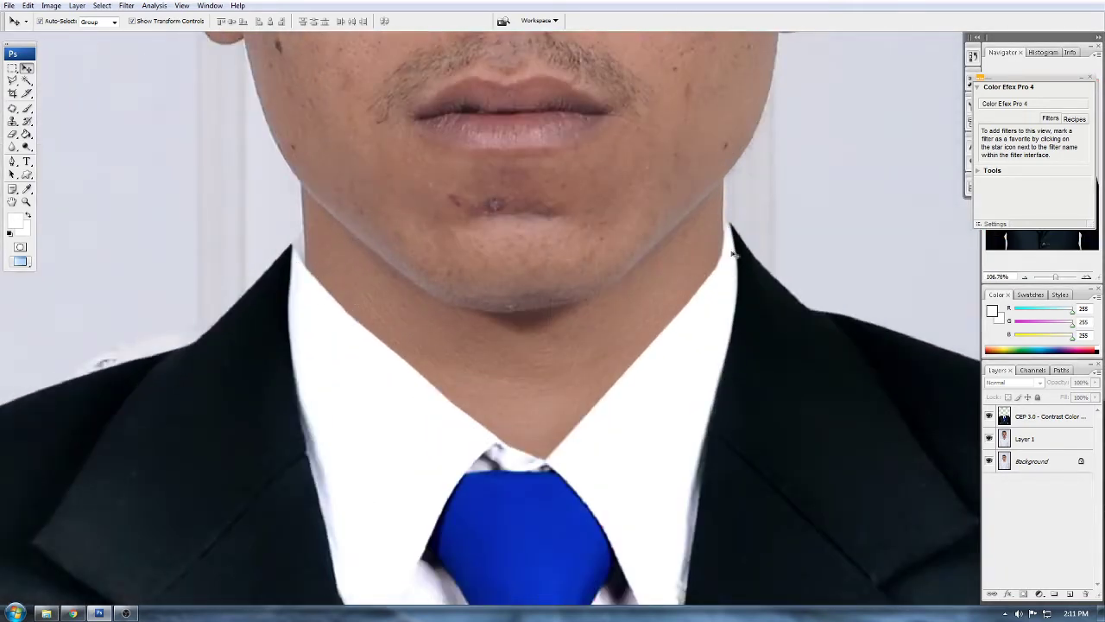
{"action": "left_click", "coordinate": [12, 69]}
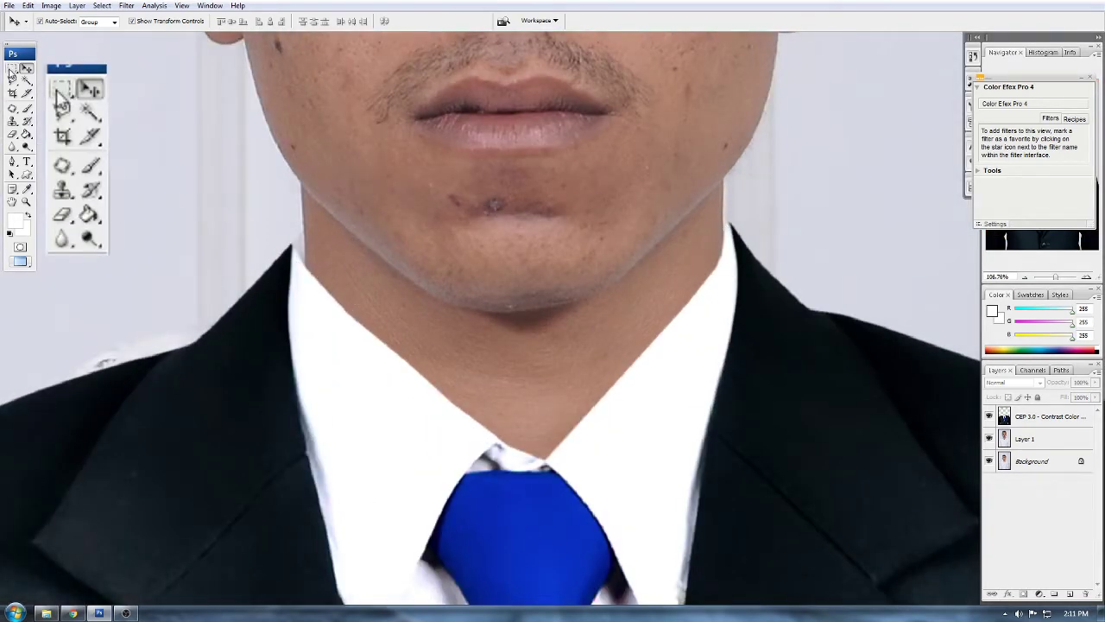
{"action": "left_click", "coordinate": [12, 69]}
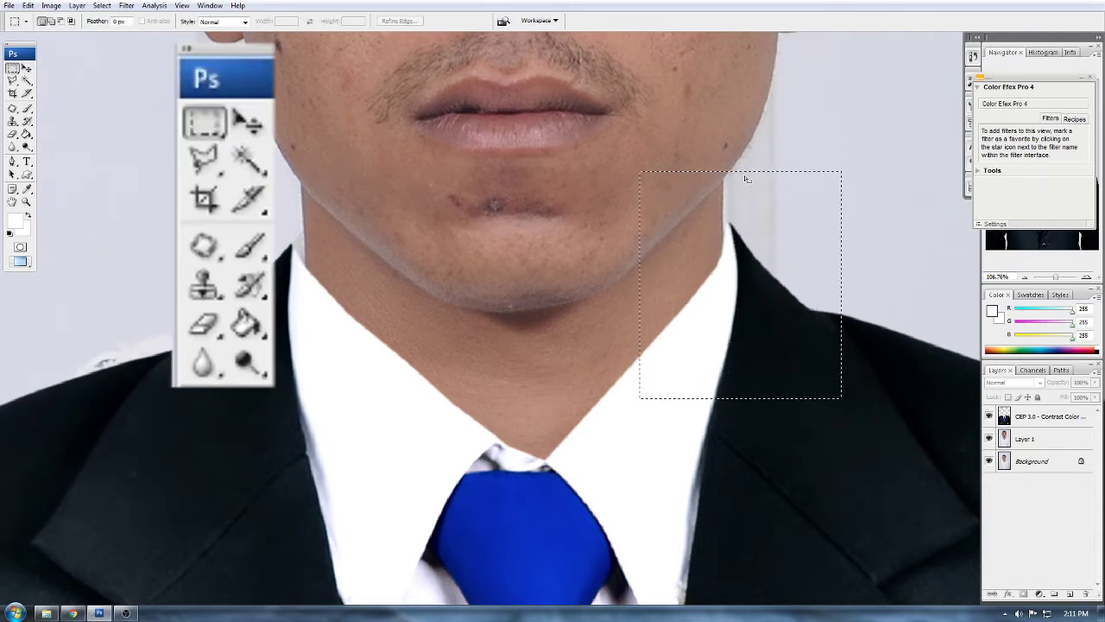
{"action": "key", "text": "v"}
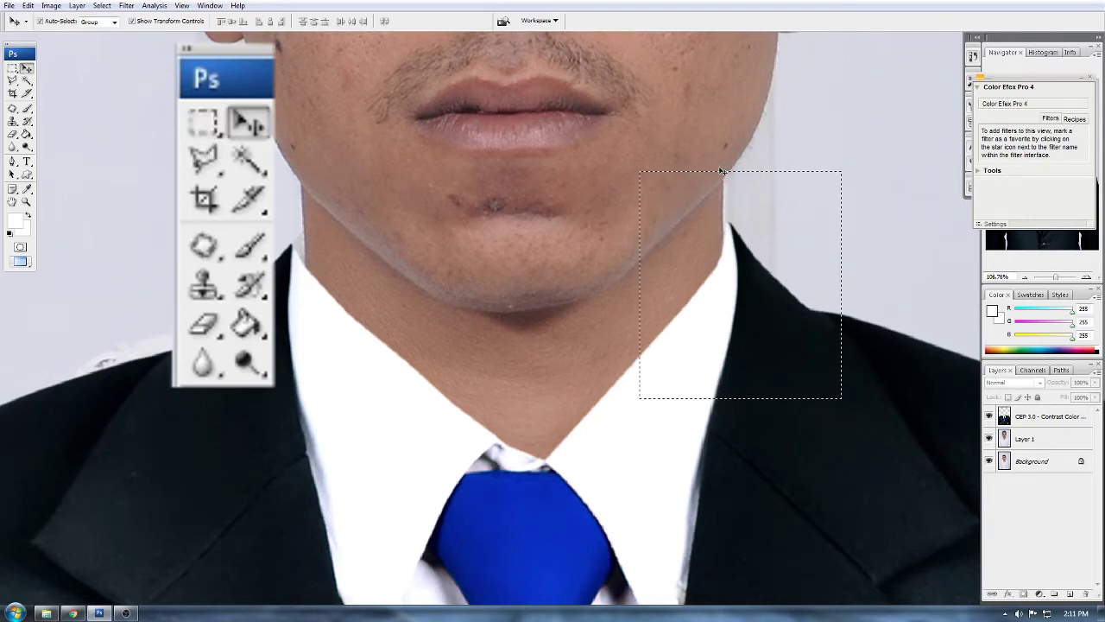
{"action": "left_click", "coordinate": [1040, 417]}
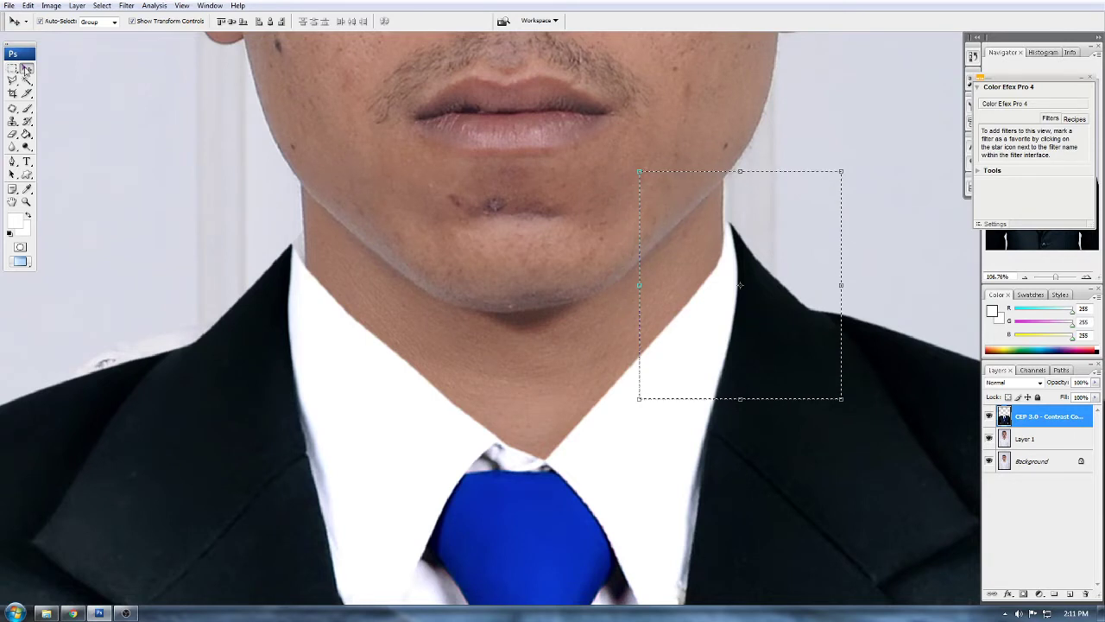
{"action": "right_click", "coordinate": [741, 173]}
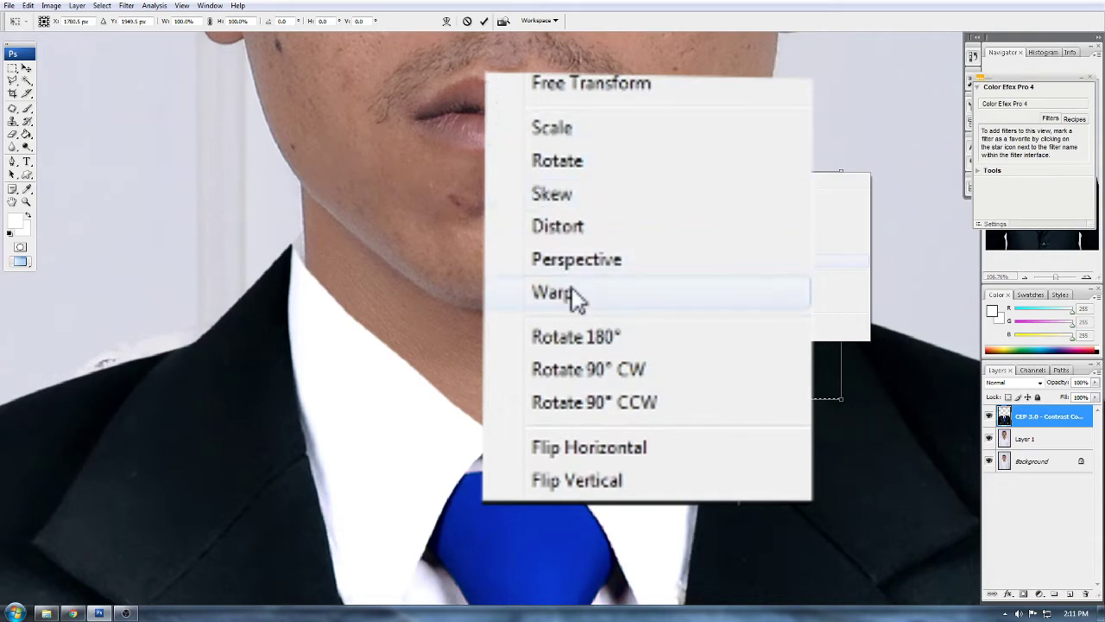
{"action": "left_click", "coordinate": [754, 260]}
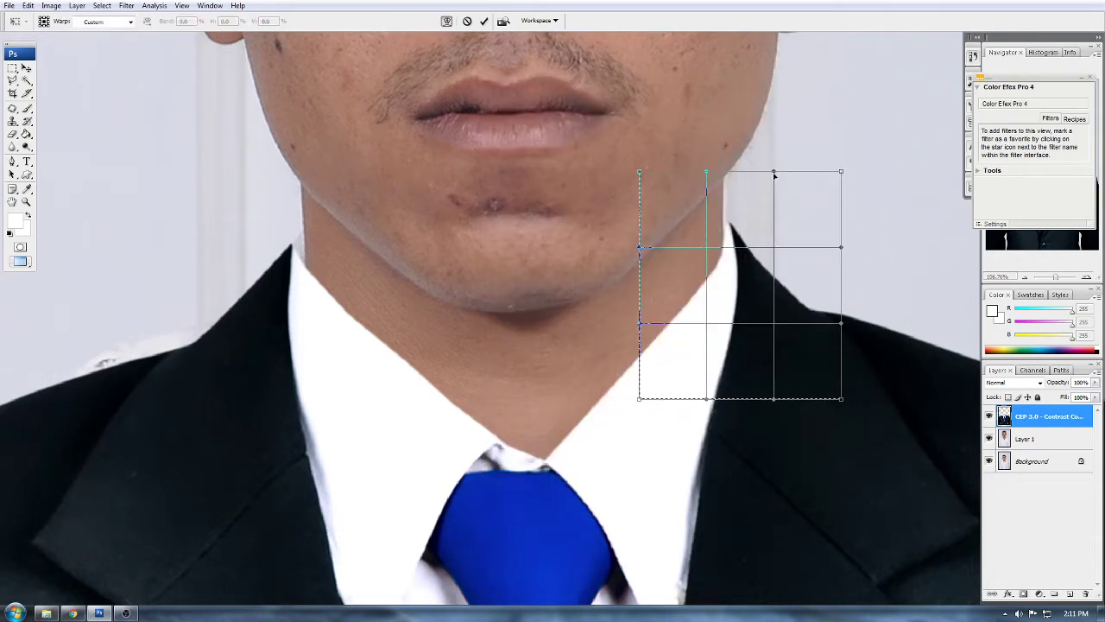
{"action": "left_click_drag", "start_coordinate": [775, 176], "coordinate": [743, 175]}
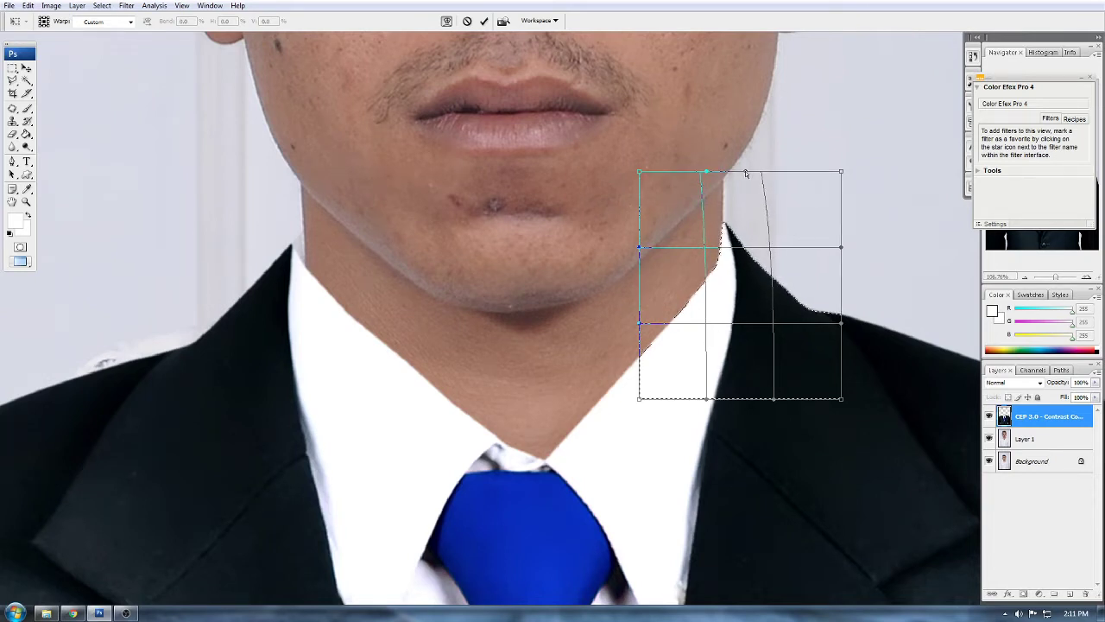
{"action": "key", "text": "Return"}
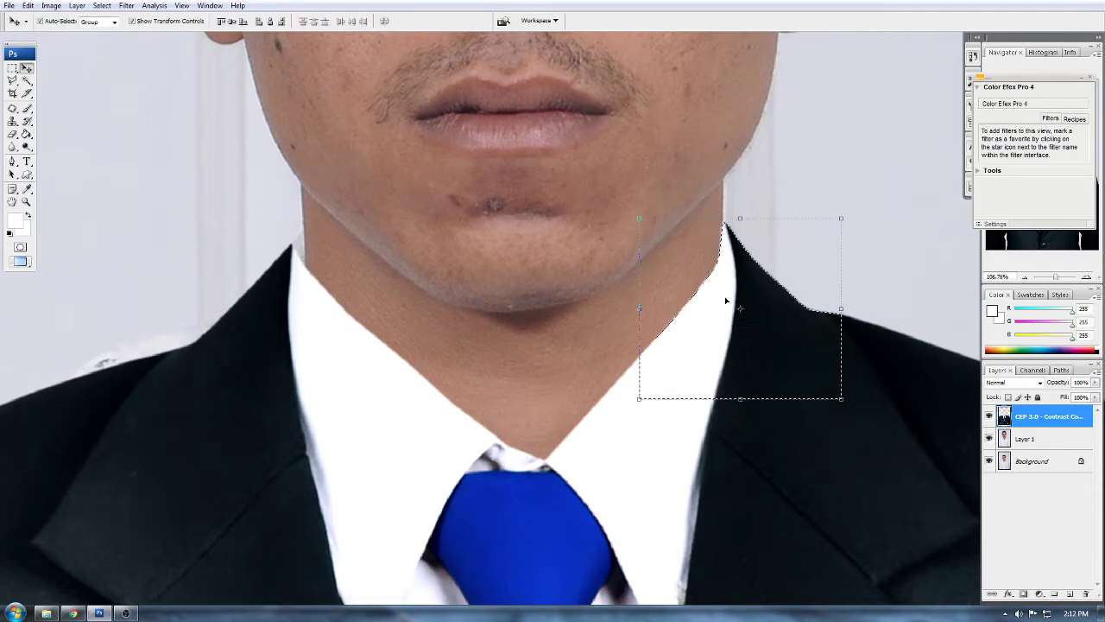
{"action": "key", "text": "ctrl+d"}
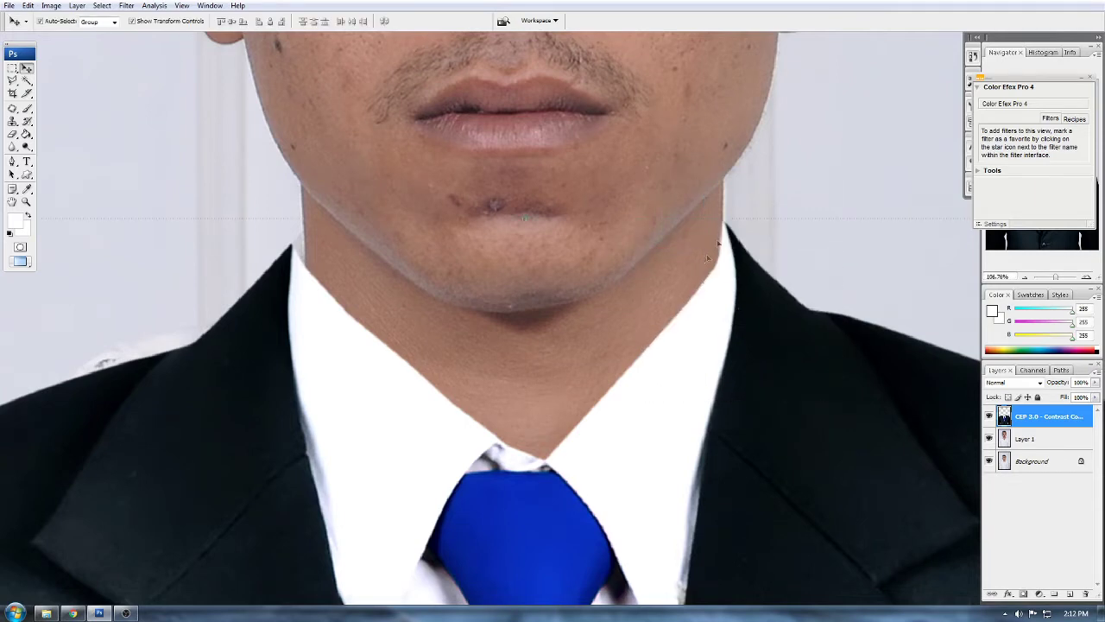
Marquee-select the suit collar on the man's right side, warp its upper edge inward against the neck, and deselect
{"action": "scroll", "coordinate": [400, 279], "scroll_direction": "up", "scroll_amount": 3}
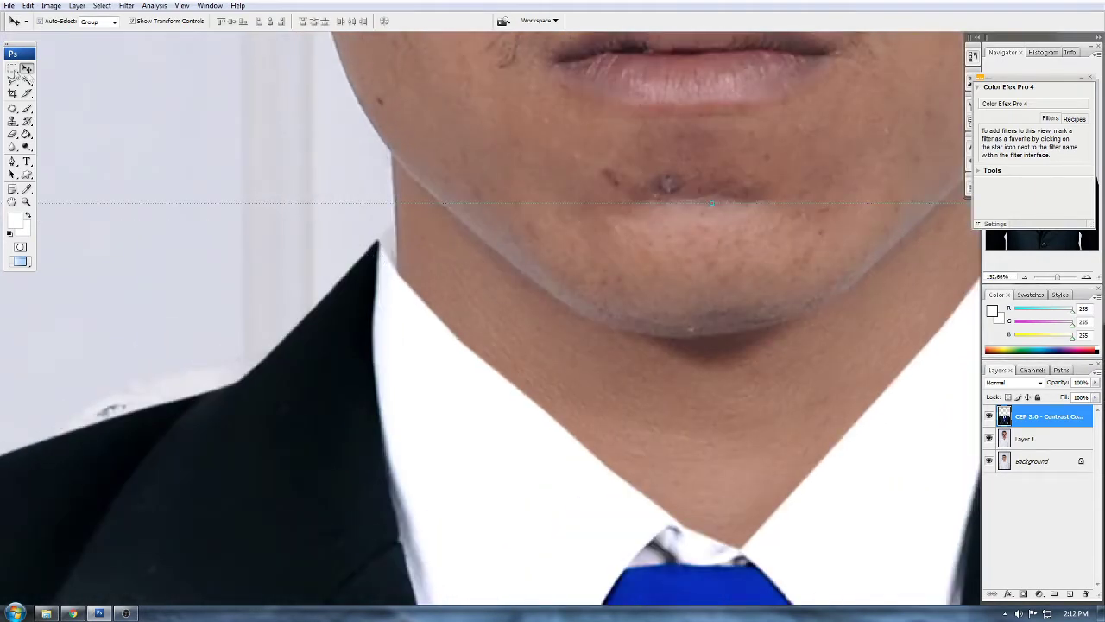
{"action": "left_click", "coordinate": [12, 69]}
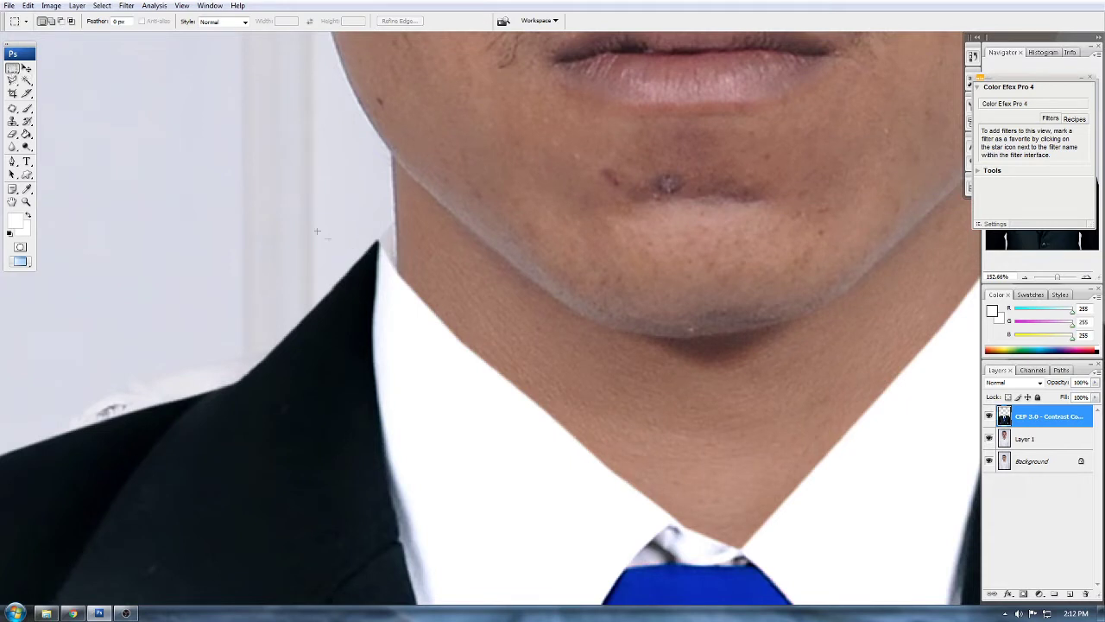
{"action": "left_click_drag", "start_coordinate": [509, 464], "coordinate": [538, 482]}
{"action": "left_click", "coordinate": [26, 68]}
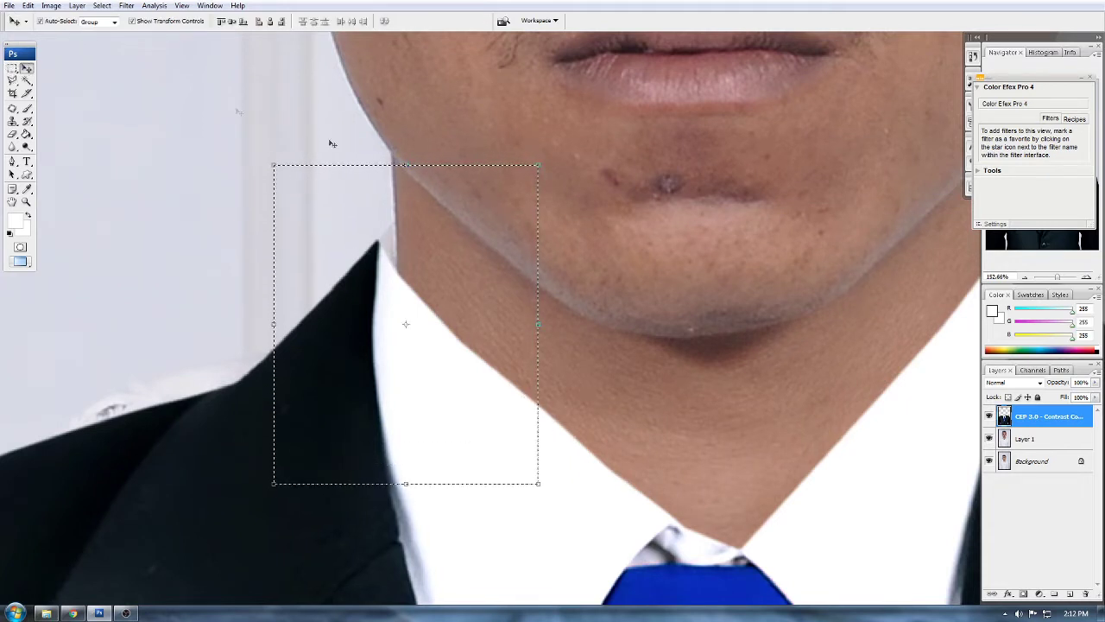
{"action": "left_click", "coordinate": [404, 164]}
{"action": "right_click", "coordinate": [402, 161]}
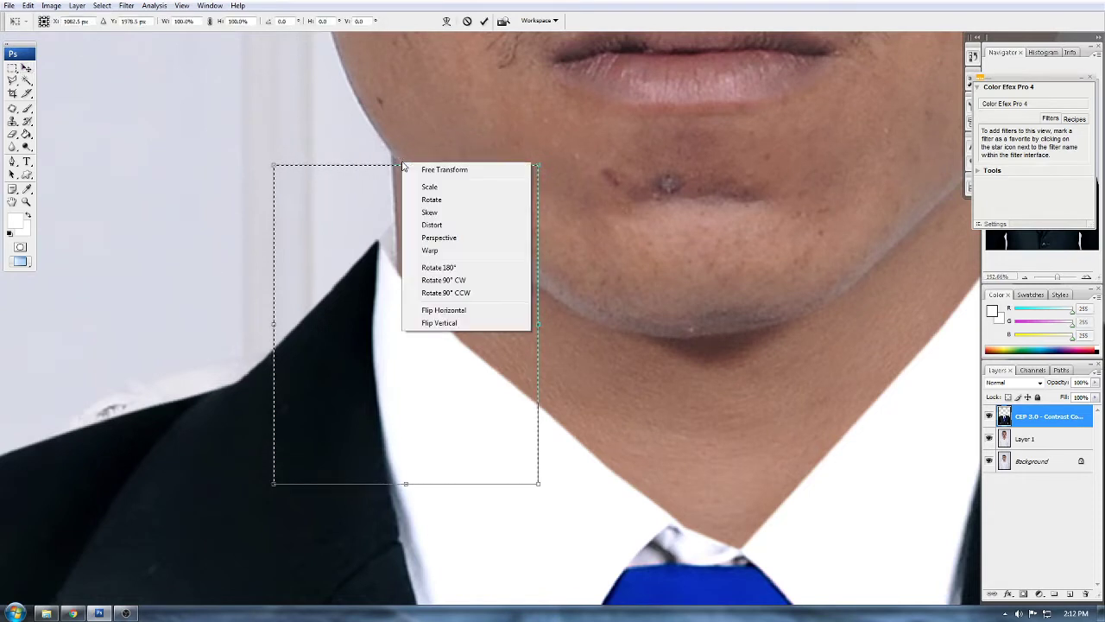
{"action": "left_click", "coordinate": [444, 251]}
{"action": "left_click_drag", "start_coordinate": [363, 164], "coordinate": [453, 122]}
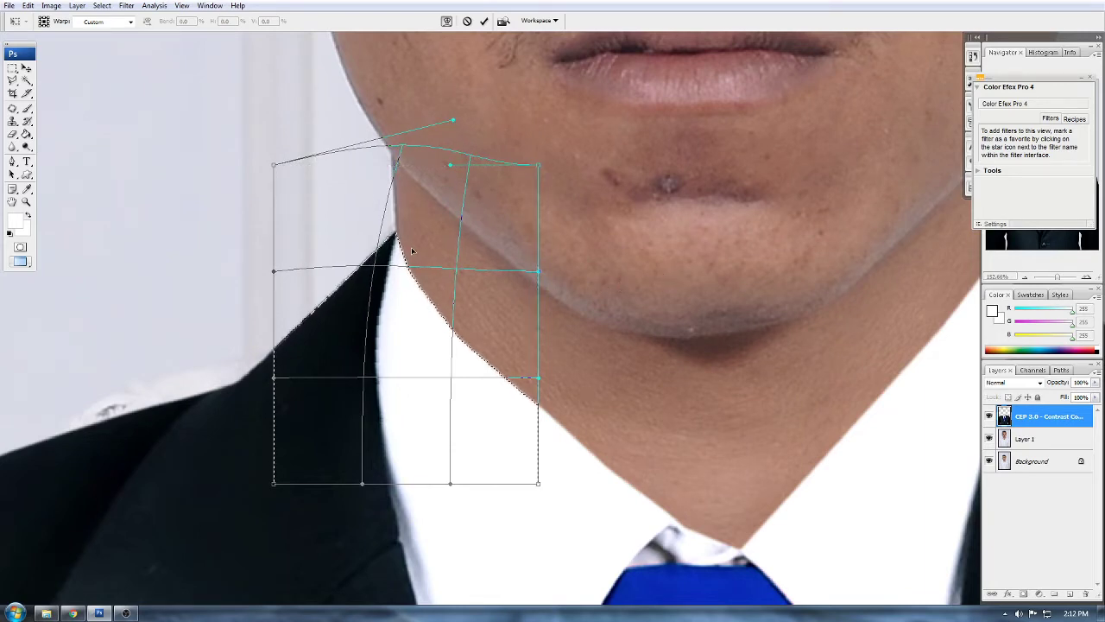
{"action": "key", "text": "Return"}
{"action": "key", "text": "ctrl+d"}
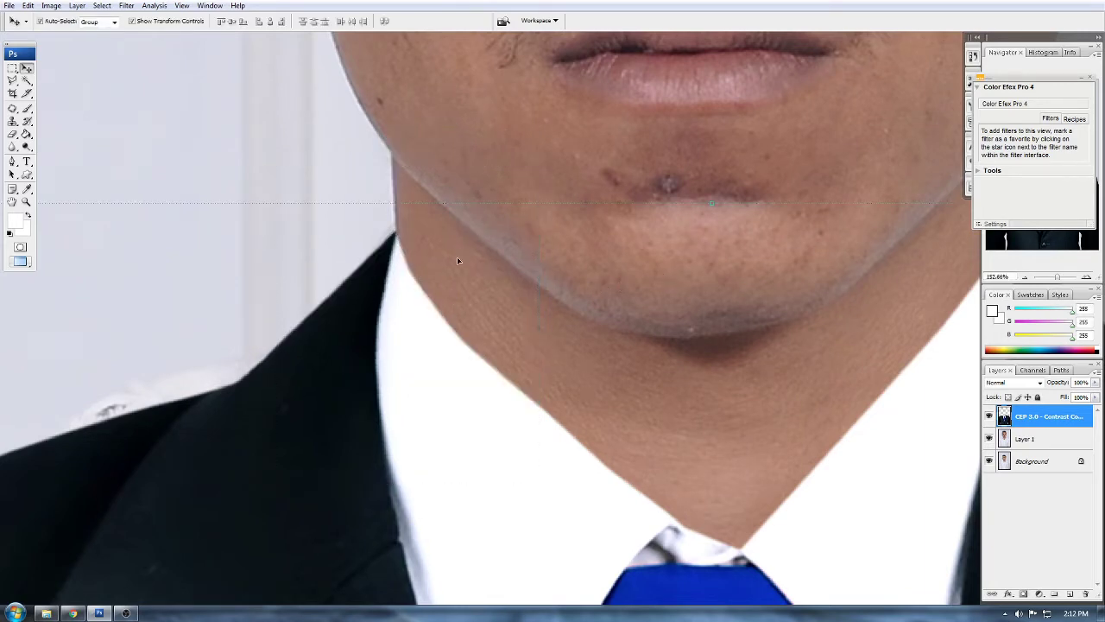
Select the suit layer and Layer 1 together, enlarge them slightly, and flatten the image
{"action": "scroll", "coordinate": [476, 266], "scroll_direction": "down", "scroll_amount": 4}
{"action": "scroll", "coordinate": [477, 266], "scroll_direction": "down", "scroll_amount": 6}
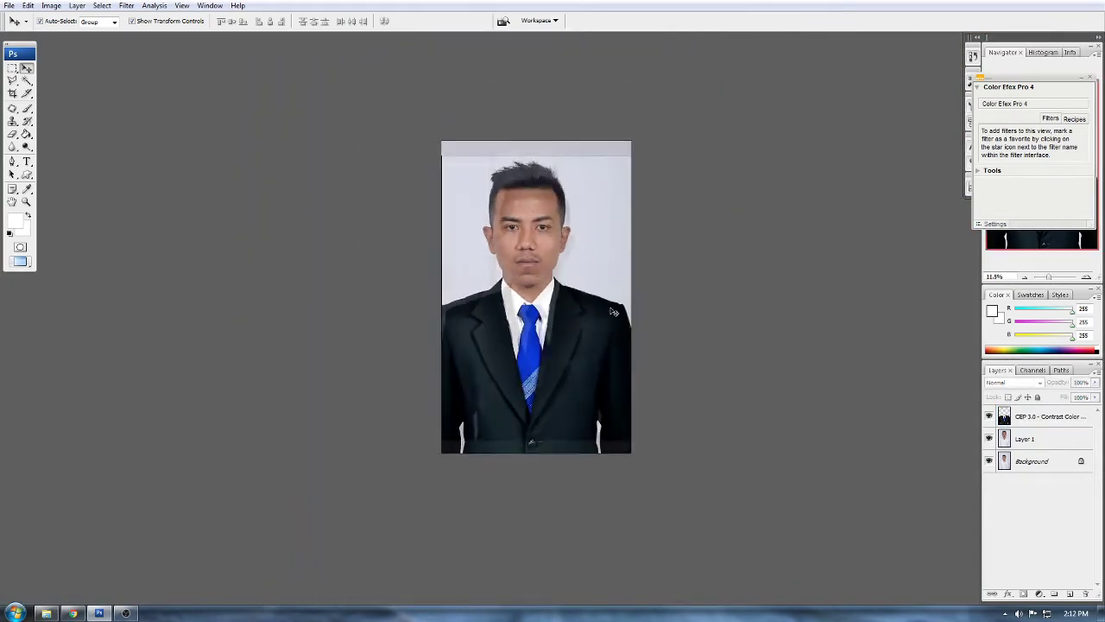
{"action": "scroll", "coordinate": [584, 326], "scroll_direction": "down", "scroll_amount": 1}
{"action": "scroll", "coordinate": [589, 344], "scroll_direction": "up", "scroll_amount": 10}
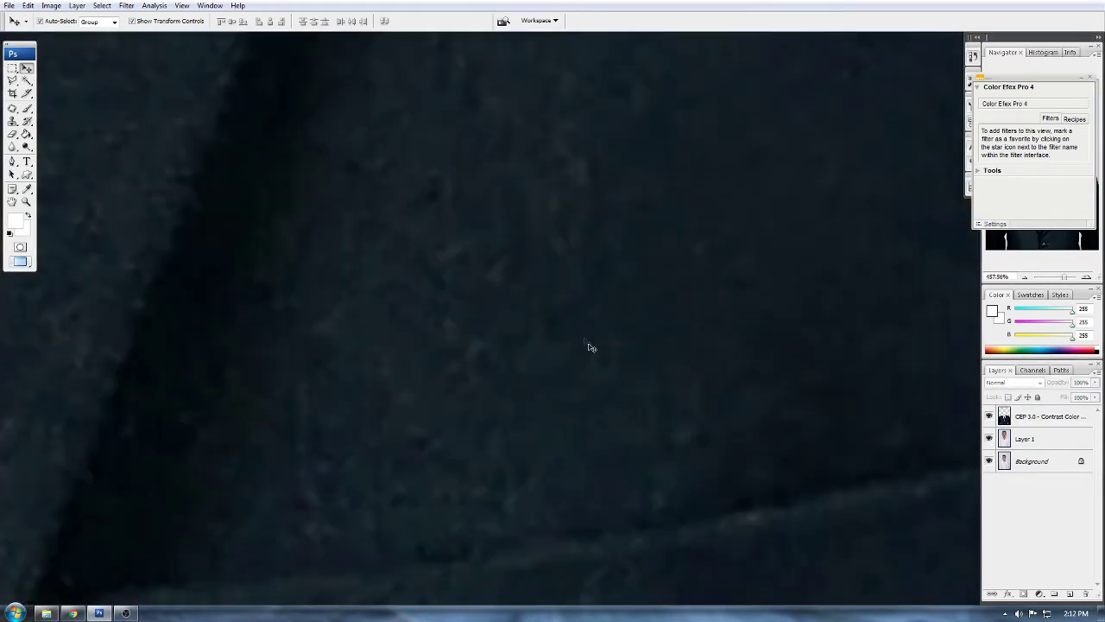
{"action": "scroll", "coordinate": [589, 344], "scroll_direction": "down", "scroll_amount": 9}
{"action": "scroll", "coordinate": [589, 335], "scroll_direction": "down", "scroll_amount": 1}
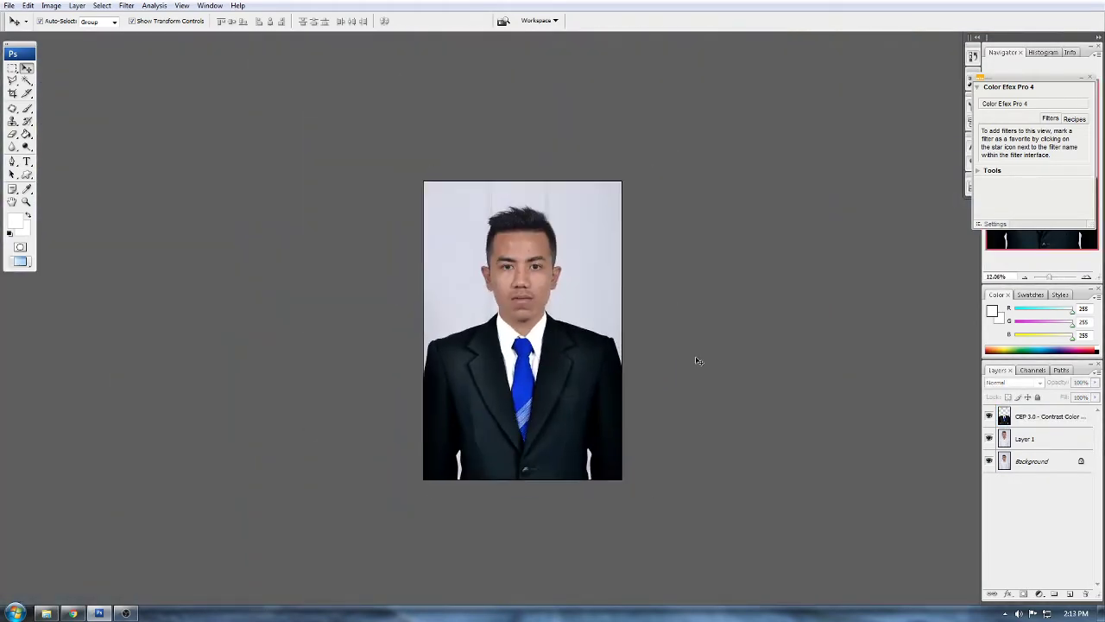
{"action": "key", "text": "ctrl+alt+a"}
{"action": "left_click_drag", "start_coordinate": [634, 499], "coordinate": [646, 512]}
{"action": "key", "text": "Return"}
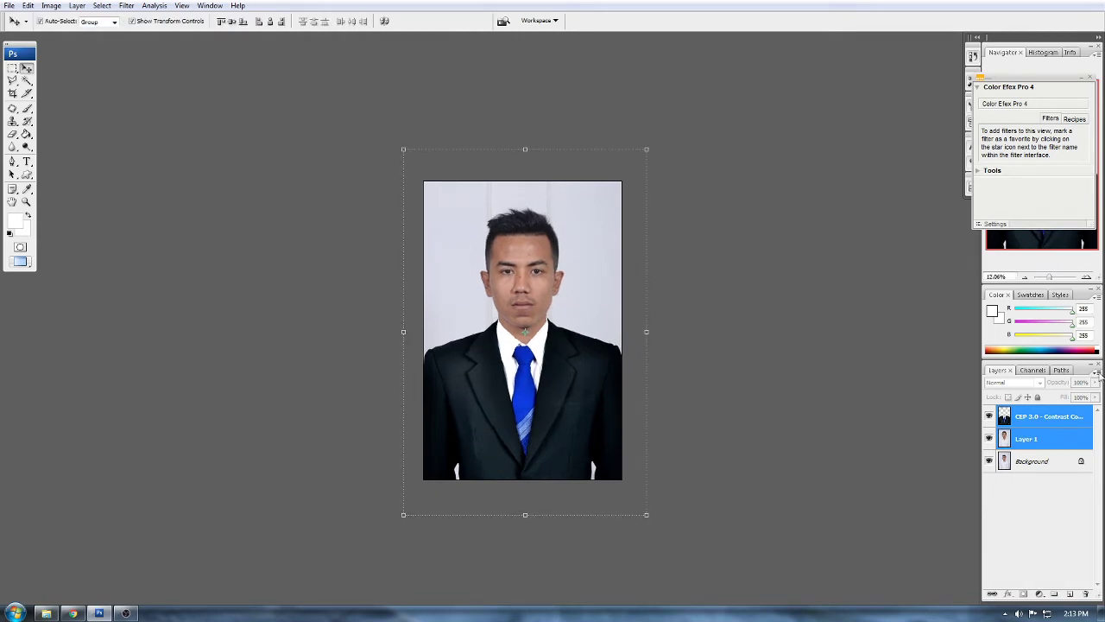
{"action": "left_click", "coordinate": [1096, 374]}
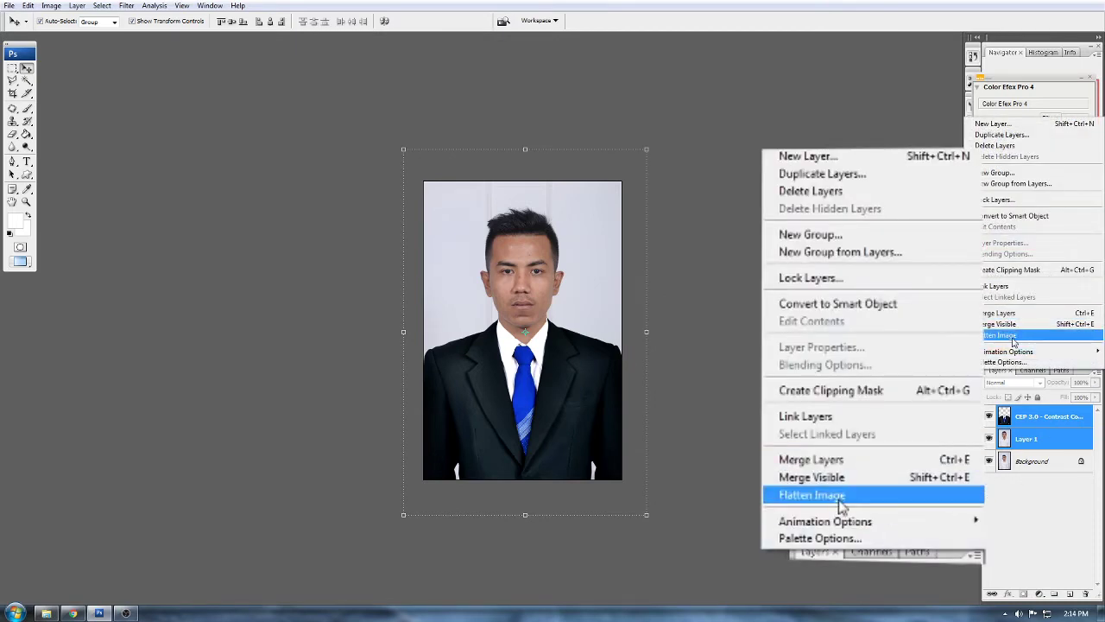
{"action": "left_click", "coordinate": [1013, 343]}
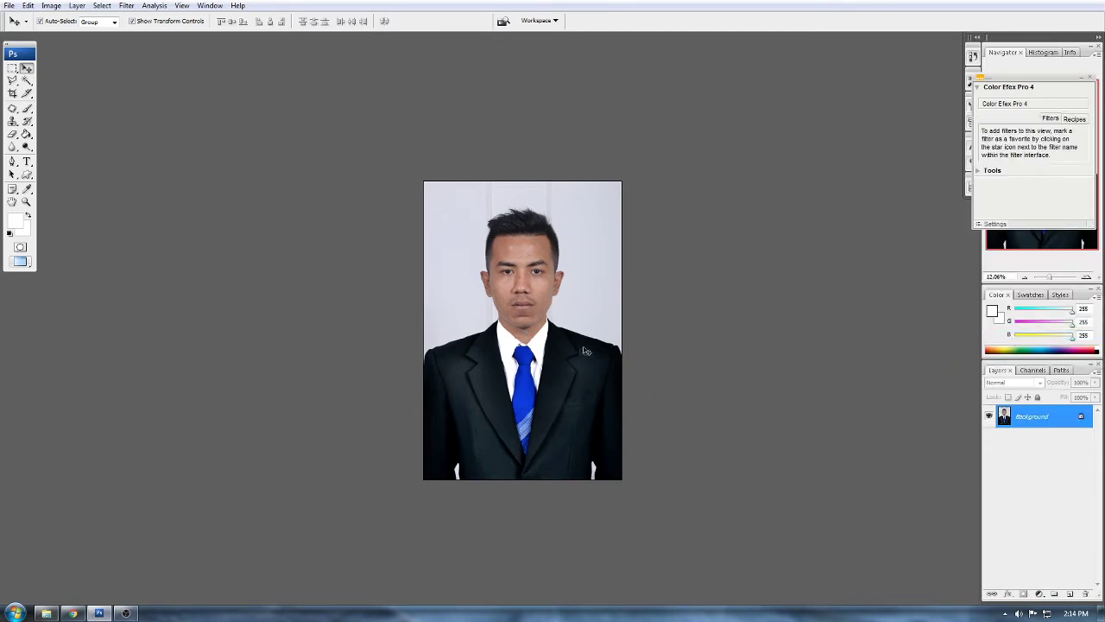
Patch the dark spot on the man's right side of the forehead with clean nearby skin using the Patch tool
{"action": "scroll", "coordinate": [556, 317], "scroll_direction": "up", "scroll_amount": 10}
{"action": "left_click_drag", "start_coordinate": [493, 229], "coordinate": [491, 440]}
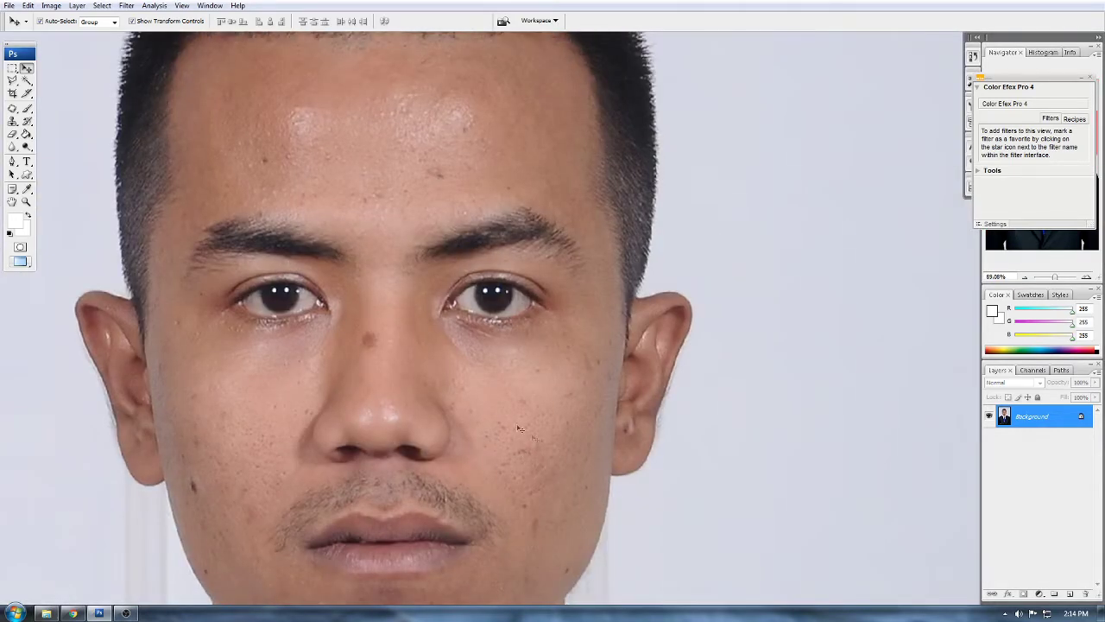
{"action": "left_click_drag", "start_coordinate": [363, 336], "coordinate": [437, 523]}
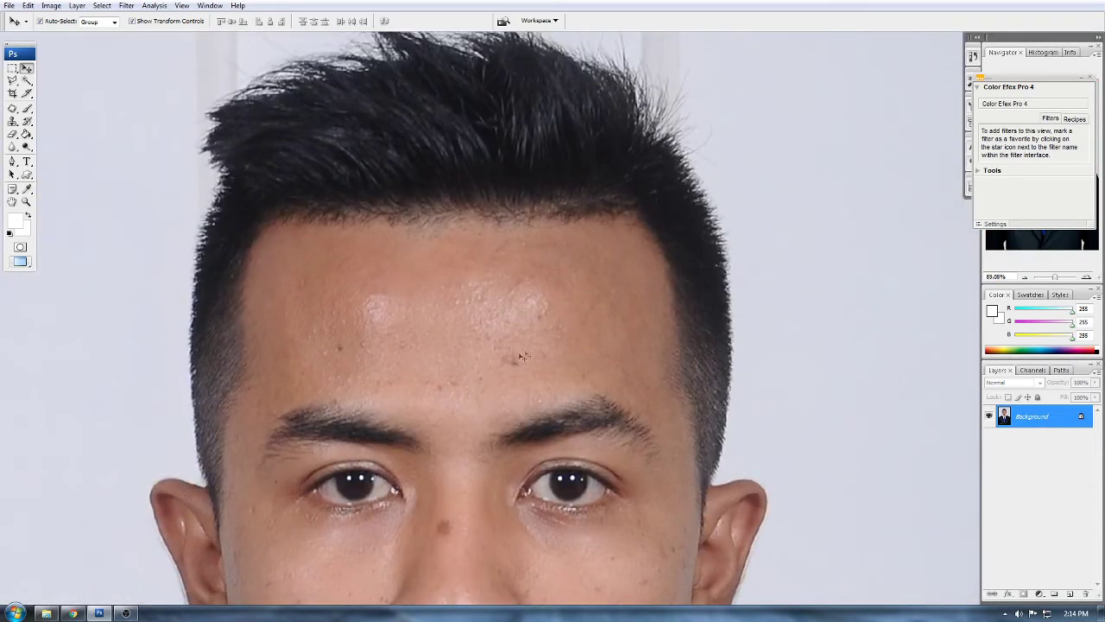
{"action": "left_click", "coordinate": [13, 109]}
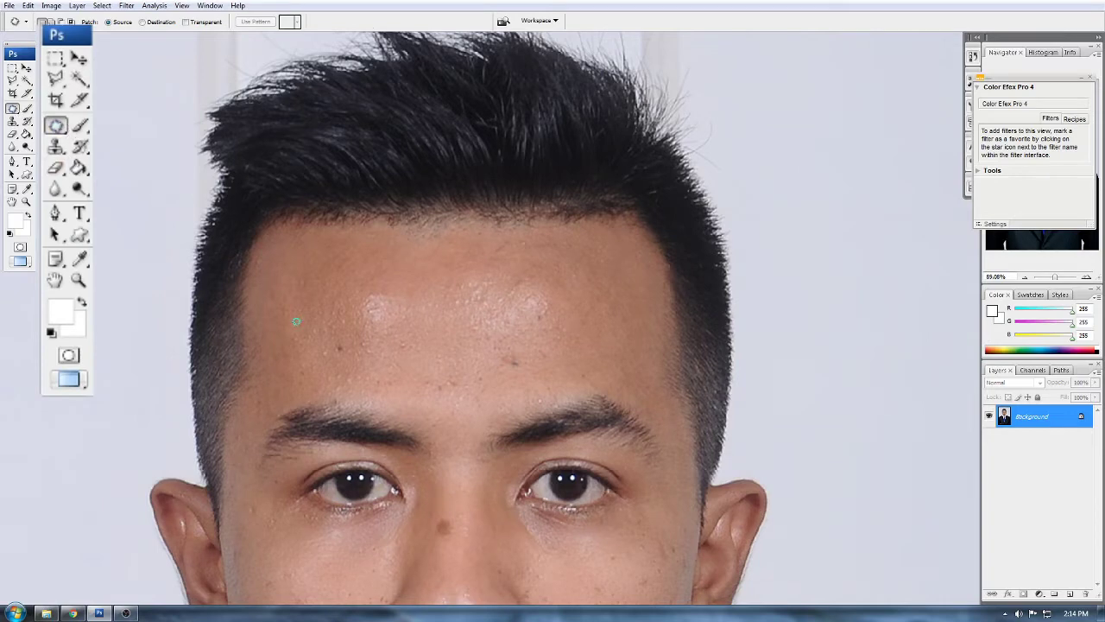
{"action": "scroll", "coordinate": [298, 320], "scroll_direction": "up", "scroll_amount": 4}
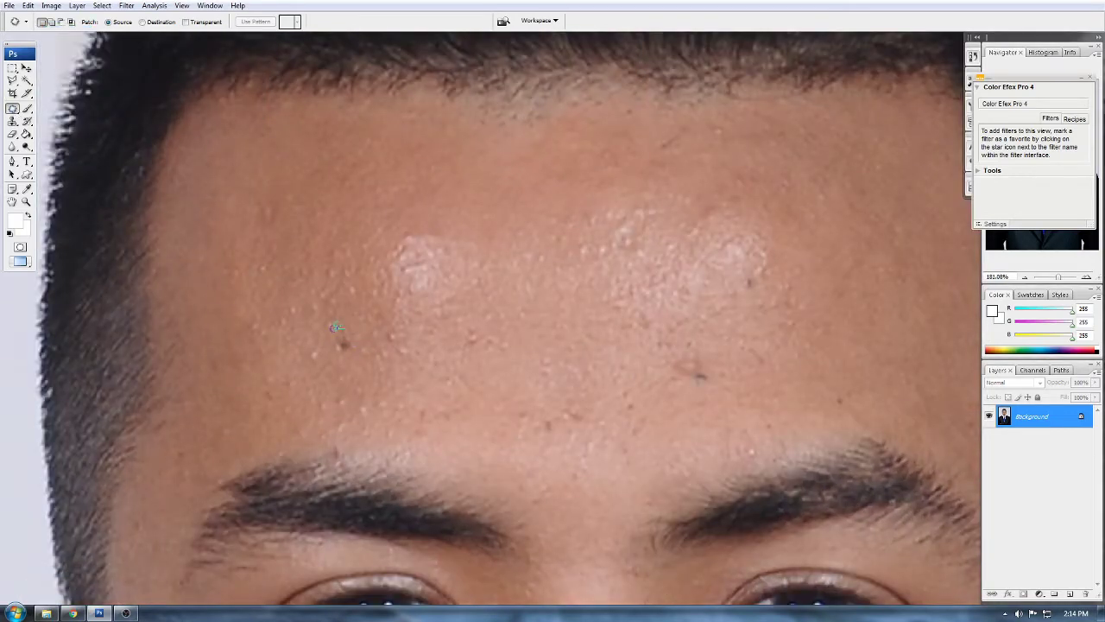
{"action": "left_click_drag", "start_coordinate": [356, 342], "coordinate": [365, 315]}
{"action": "left_click", "coordinate": [393, 322]}
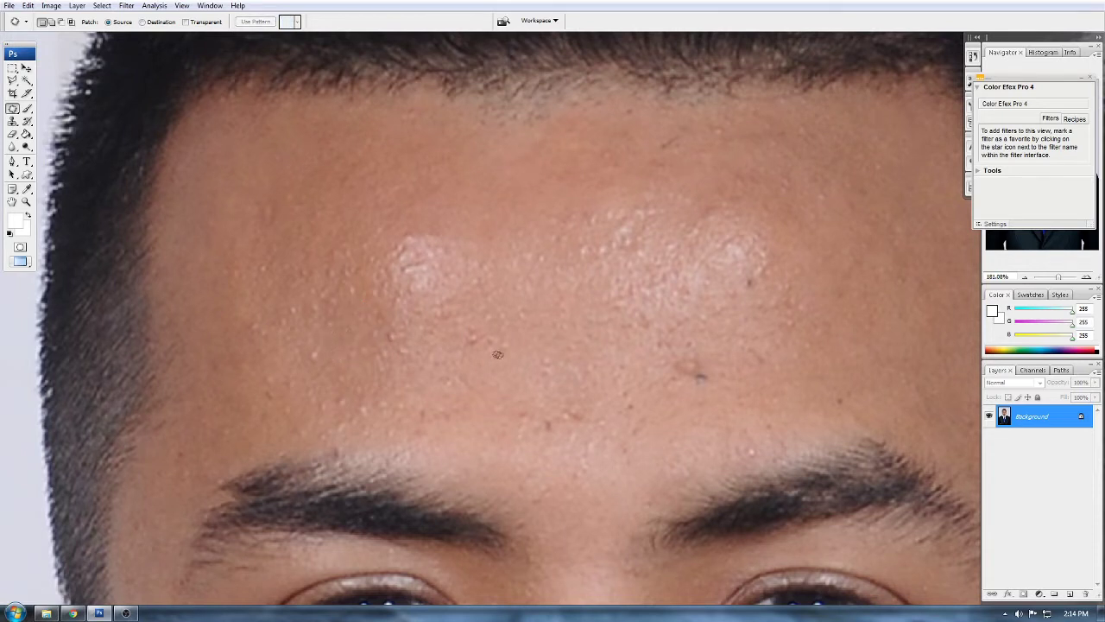
Patch the small blemishes in the middle of the forehead above and between the eyebrows
{"action": "left_click_drag", "start_coordinate": [708, 357], "coordinate": [697, 355]}
{"action": "left_click", "coordinate": [650, 370]}
{"action": "left_click_drag", "start_coordinate": [562, 437], "coordinate": [555, 416]}
{"action": "left_click_drag", "start_coordinate": [554, 425], "coordinate": [520, 427]}
{"action": "left_click", "coordinate": [589, 418]}
{"action": "left_click_drag", "start_coordinate": [597, 411], "coordinate": [585, 404]}
{"action": "left_click_drag", "start_coordinate": [582, 412], "coordinate": [614, 382]}
{"action": "left_click", "coordinate": [665, 388]}
Patch the remaining small marks on the upper forehead, including the one just below the hairline
{"action": "left_click_drag", "start_coordinate": [785, 395], "coordinate": [630, 429]}
{"action": "left_click_drag", "start_coordinate": [603, 323], "coordinate": [599, 311]}
{"action": "left_click_drag", "start_coordinate": [595, 319], "coordinate": [614, 317]}
{"action": "left_click", "coordinate": [648, 302]}
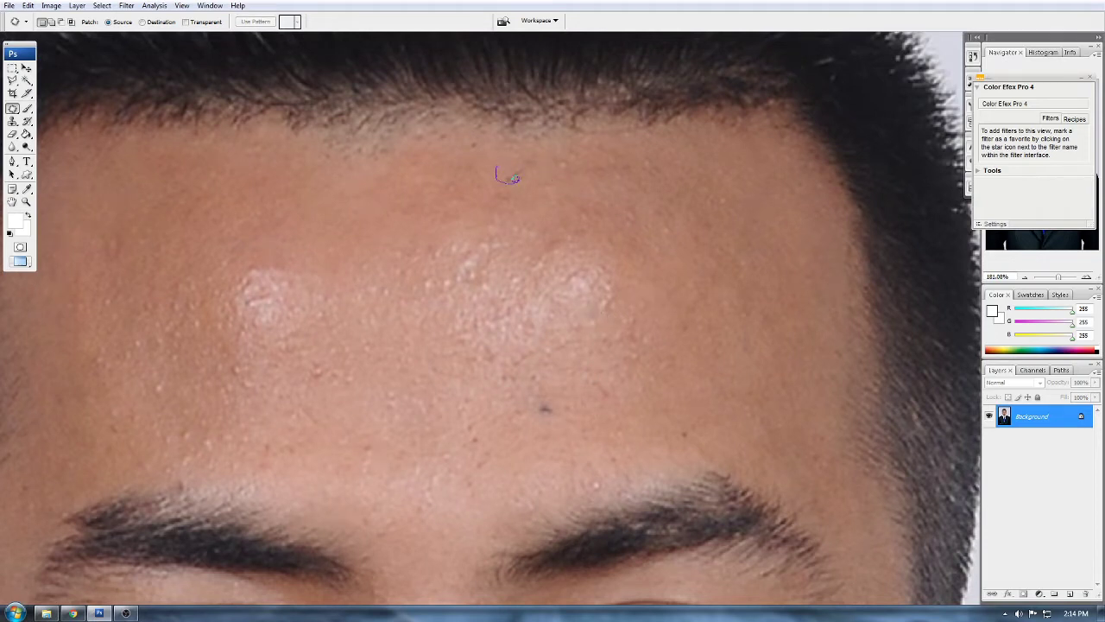
{"action": "left_click_drag", "start_coordinate": [519, 175], "coordinate": [523, 200]}
{"action": "left_click", "coordinate": [523, 202]}
Patch the dark blemish below the lower lip and the smaller mark beside it with clean chin skin
{"action": "scroll", "coordinate": [518, 212], "scroll_direction": "down", "scroll_amount": 3}
{"action": "mouse_move", "coordinate": [406, 400]}
{"action": "left_mouse_down"}
{"action": "mouse_move", "coordinate": [614, 213]}
{"action": "mouse_move", "coordinate": [644, 90]}
{"action": "left_mouse_up"}
{"action": "left_click_drag", "start_coordinate": [544, 330], "coordinate": [464, 128]}
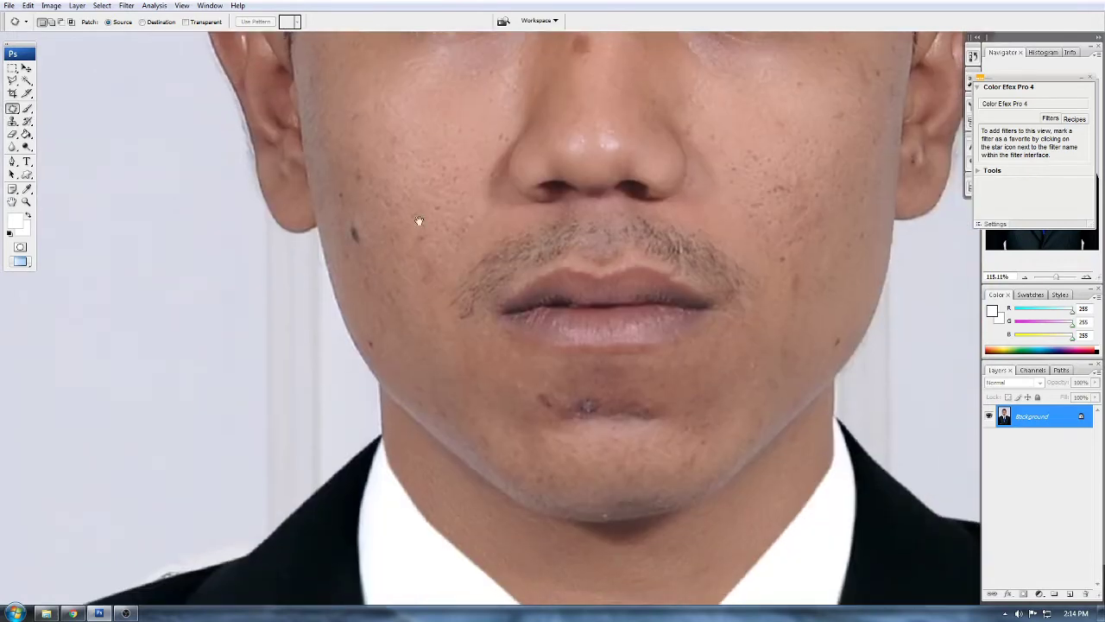
{"action": "scroll", "coordinate": [399, 286], "scroll_direction": "up", "scroll_amount": 3}
{"action": "scroll", "coordinate": [550, 345], "scroll_direction": "down", "scroll_amount": 2}
{"action": "scroll", "coordinate": [631, 356], "scroll_direction": "up", "scroll_amount": 4}
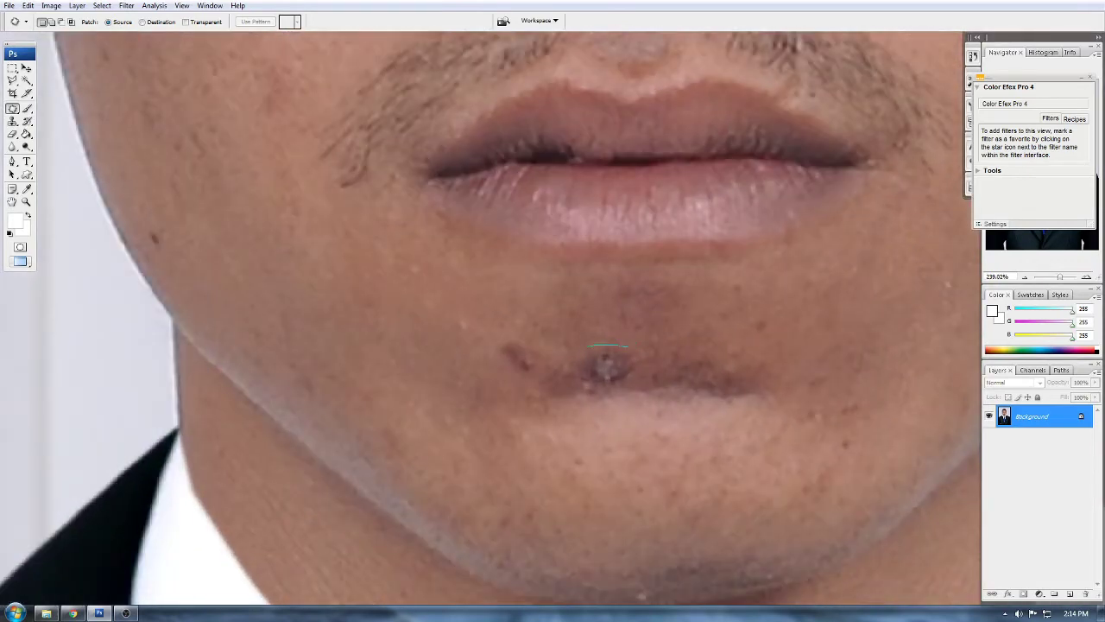
{"action": "mouse_move", "coordinate": [596, 378]}
{"action": "left_mouse_down"}
{"action": "mouse_move", "coordinate": [628, 349]}
{"action": "mouse_move", "coordinate": [646, 360]}
{"action": "left_mouse_up"}
{"action": "left_click", "coordinate": [648, 360]}
{"action": "scroll", "coordinate": [648, 360], "scroll_direction": "down", "scroll_amount": 4}
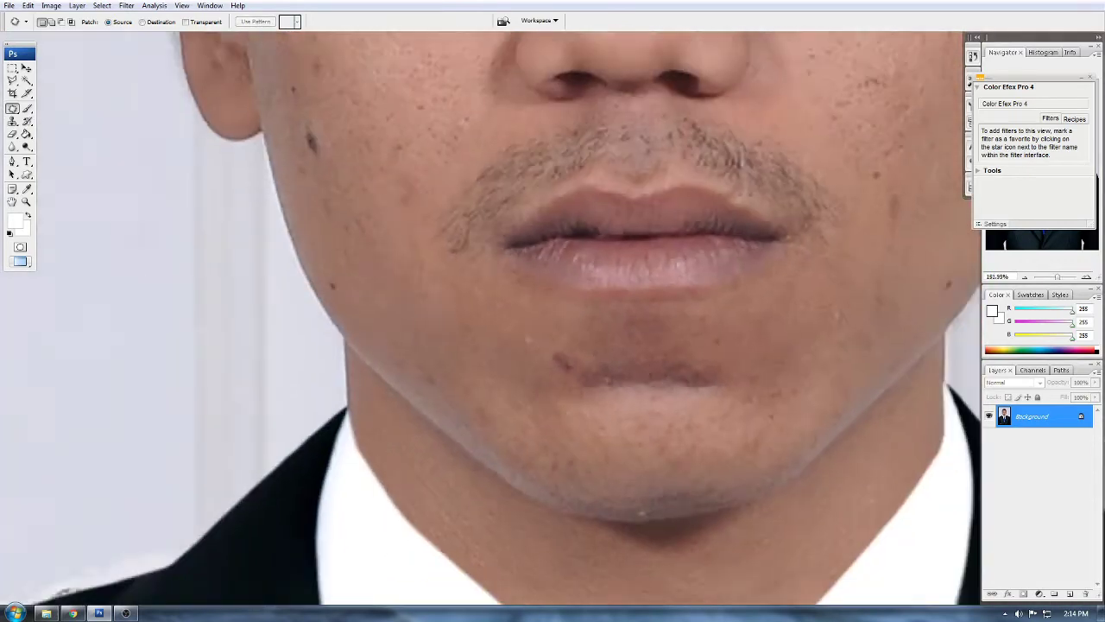
{"action": "scroll", "coordinate": [577, 348], "scroll_direction": "up", "scroll_amount": 2}
{"action": "scroll", "coordinate": [582, 347], "scroll_direction": "up", "scroll_amount": 1}
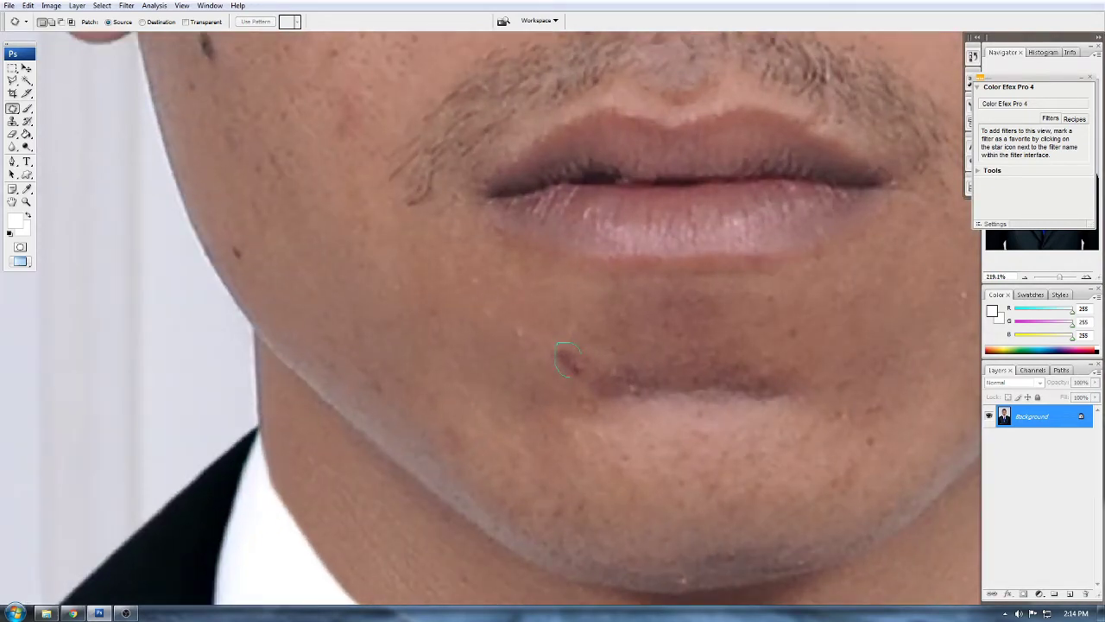
Patch the brown spots on the man's left cheek beside the mouth with clean nearby skin
{"action": "left_click_drag", "start_coordinate": [710, 346], "coordinate": [394, 469]}
{"action": "left_click_drag", "start_coordinate": [730, 314], "coordinate": [613, 380]}
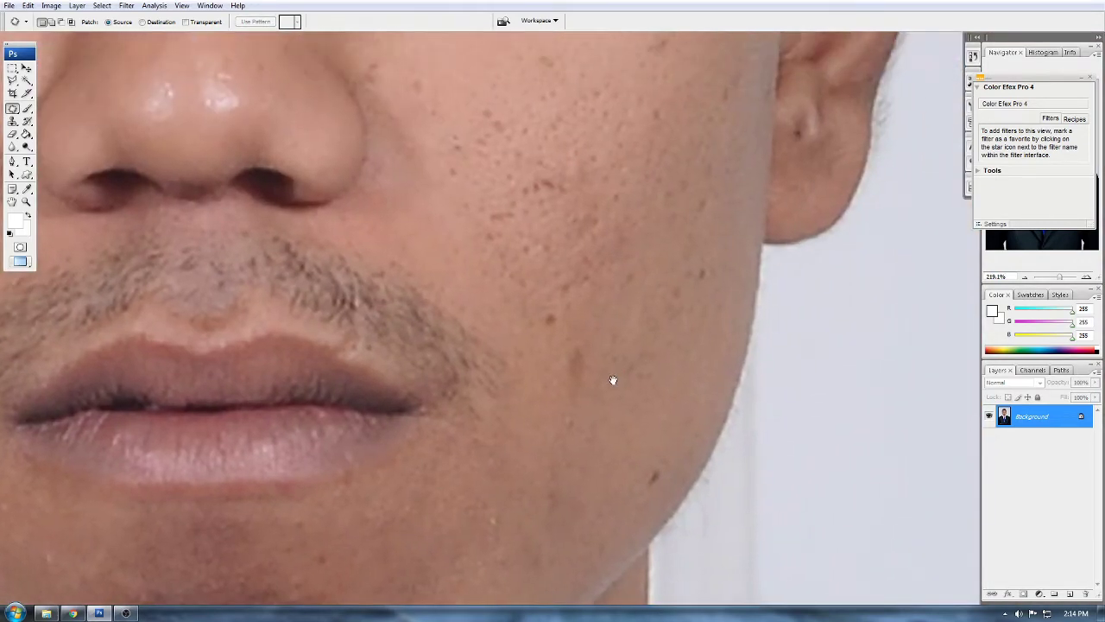
{"action": "left_click", "coordinate": [575, 328]}
{"action": "left_click_drag", "start_coordinate": [568, 315], "coordinate": [553, 303]}
{"action": "left_click_drag", "start_coordinate": [552, 318], "coordinate": [560, 345]}
{"action": "left_click", "coordinate": [566, 341]}
{"action": "left_click_drag", "start_coordinate": [566, 300], "coordinate": [563, 519]}
{"action": "left_click_drag", "start_coordinate": [617, 229], "coordinate": [609, 419]}
Examine the retouched face up close and the whole portrait for remaining blemishes
{"action": "key", "text": "ctrl+0"}
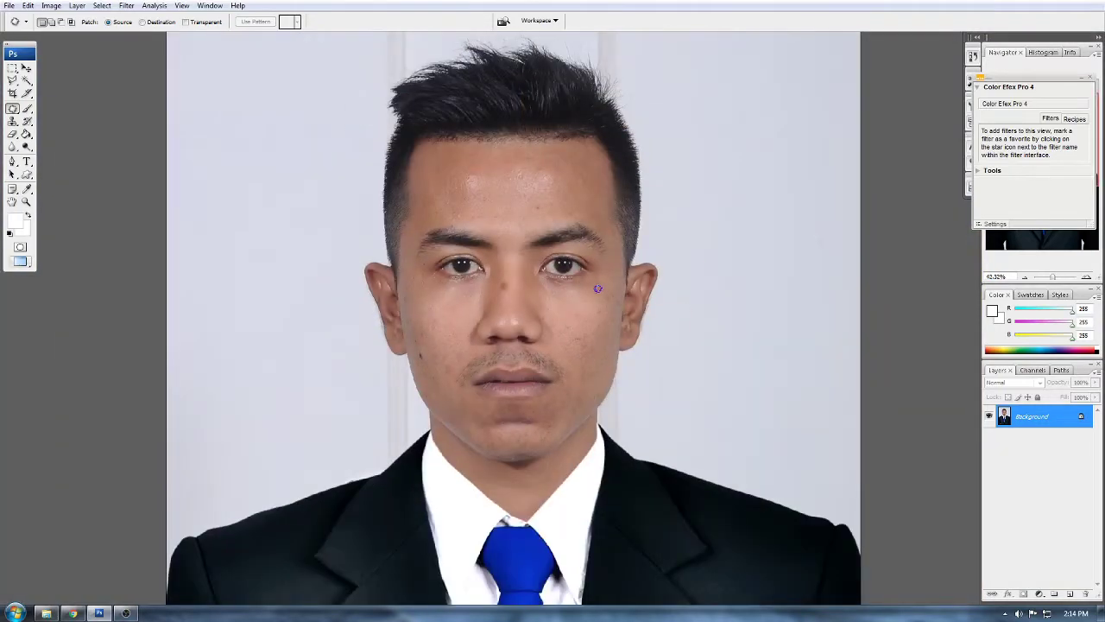
{"action": "scroll", "coordinate": [598, 288], "scroll_direction": "down", "scroll_amount": 3}
{"action": "scroll", "coordinate": [519, 280], "scroll_direction": "up", "scroll_amount": 5}
{"action": "scroll", "coordinate": [519, 280], "scroll_direction": "up", "scroll_amount": 4}
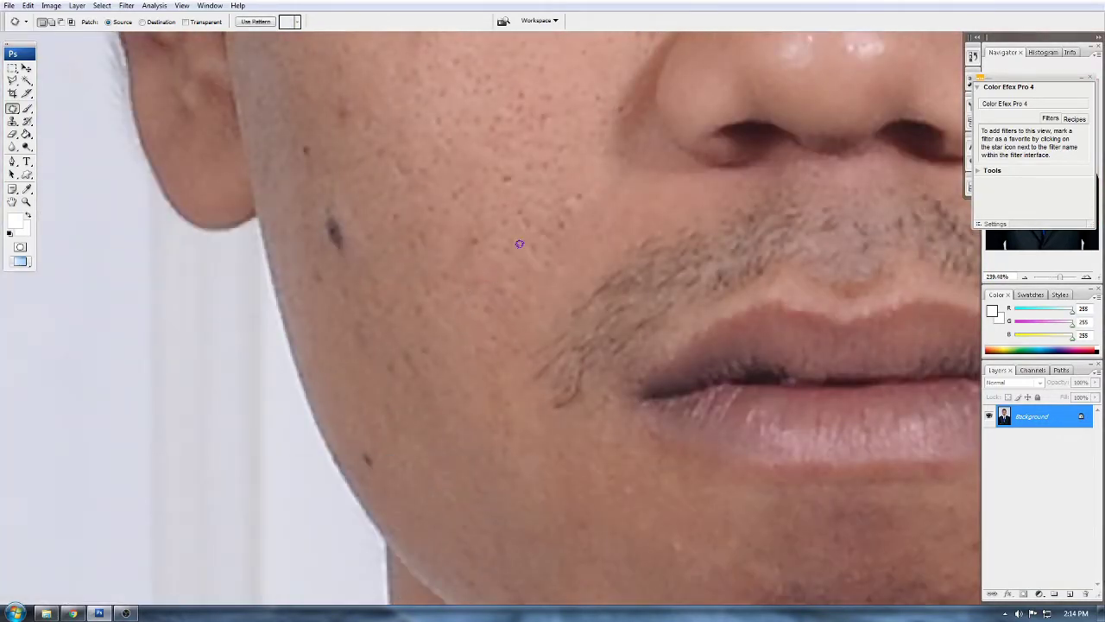
{"action": "scroll", "coordinate": [573, 309], "scroll_direction": "down", "scroll_amount": 5}
{"action": "scroll", "coordinate": [663, 263], "scroll_direction": "up", "scroll_amount": 4}
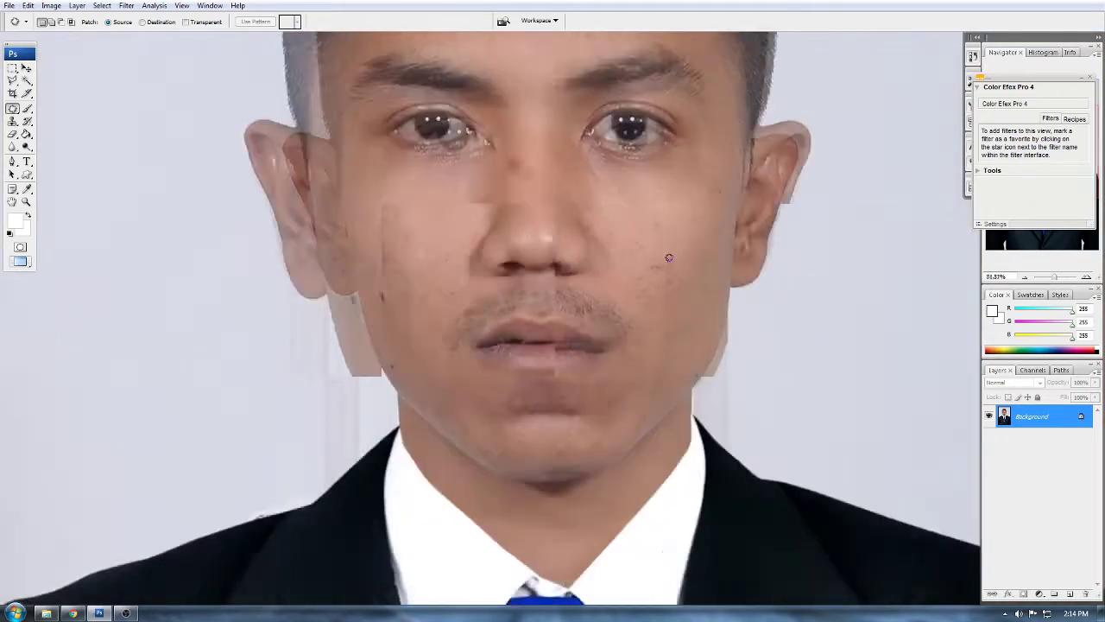
{"action": "scroll", "coordinate": [662, 268], "scroll_direction": "down", "scroll_amount": 6}
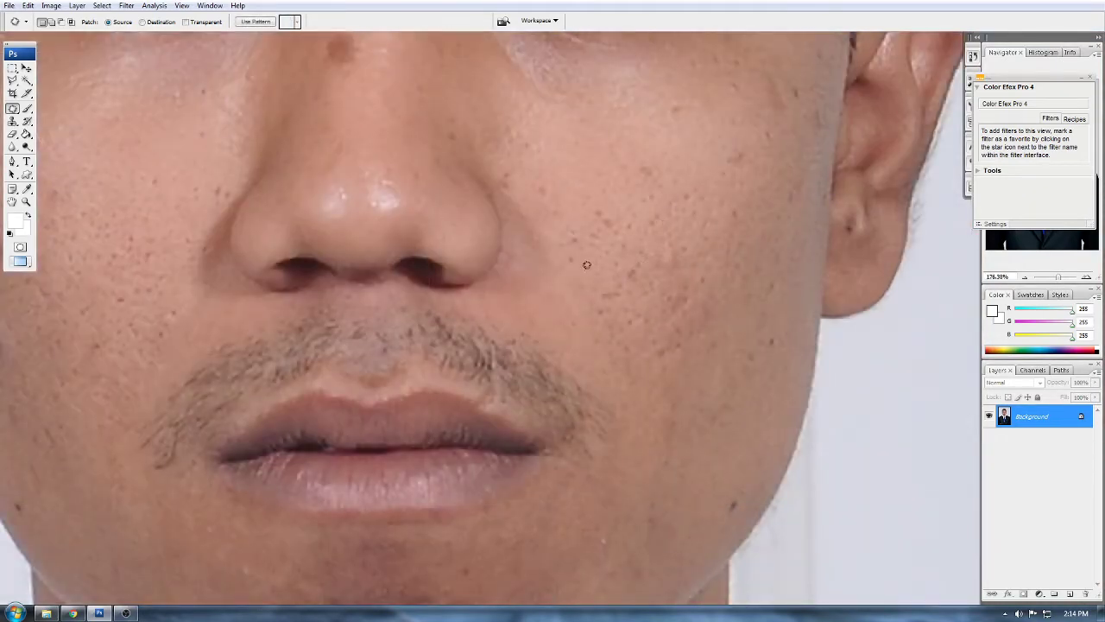
{"action": "scroll", "coordinate": [497, 379], "scroll_direction": "down", "scroll_amount": 1}
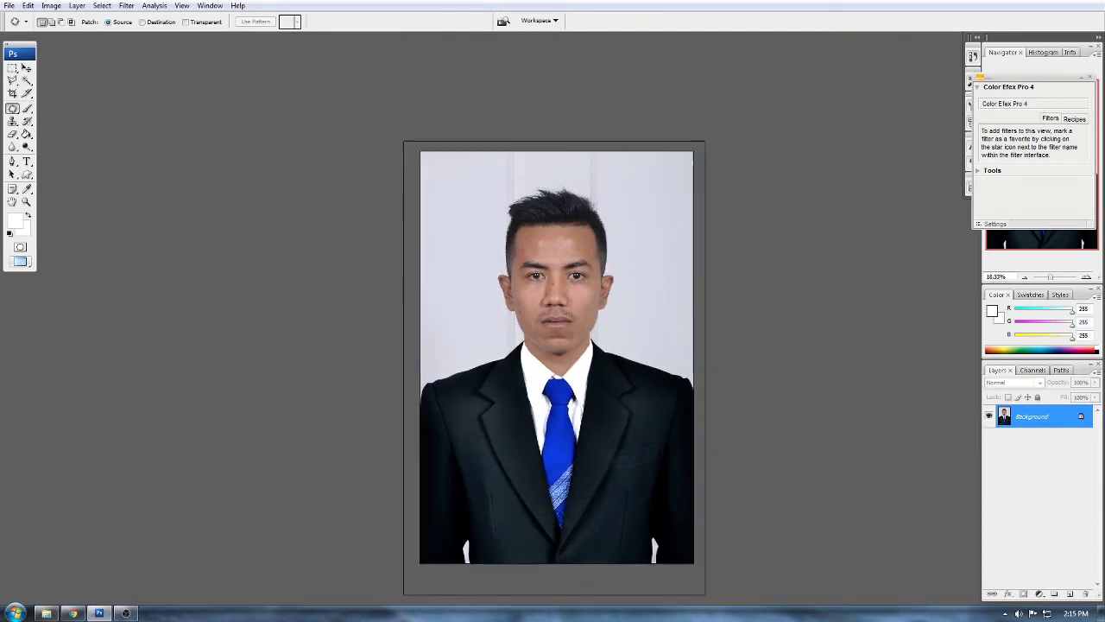
{"action": "scroll", "coordinate": [587, 276], "scroll_direction": "up", "scroll_amount": 3}
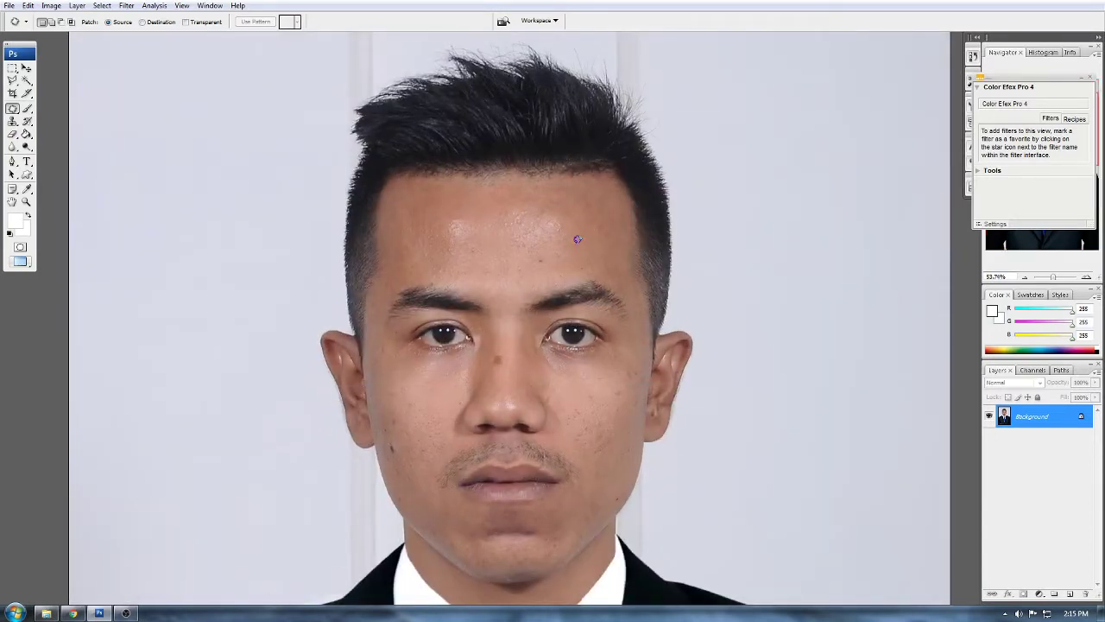
{"action": "scroll", "coordinate": [361, 140], "scroll_direction": "down", "scroll_amount": 3}
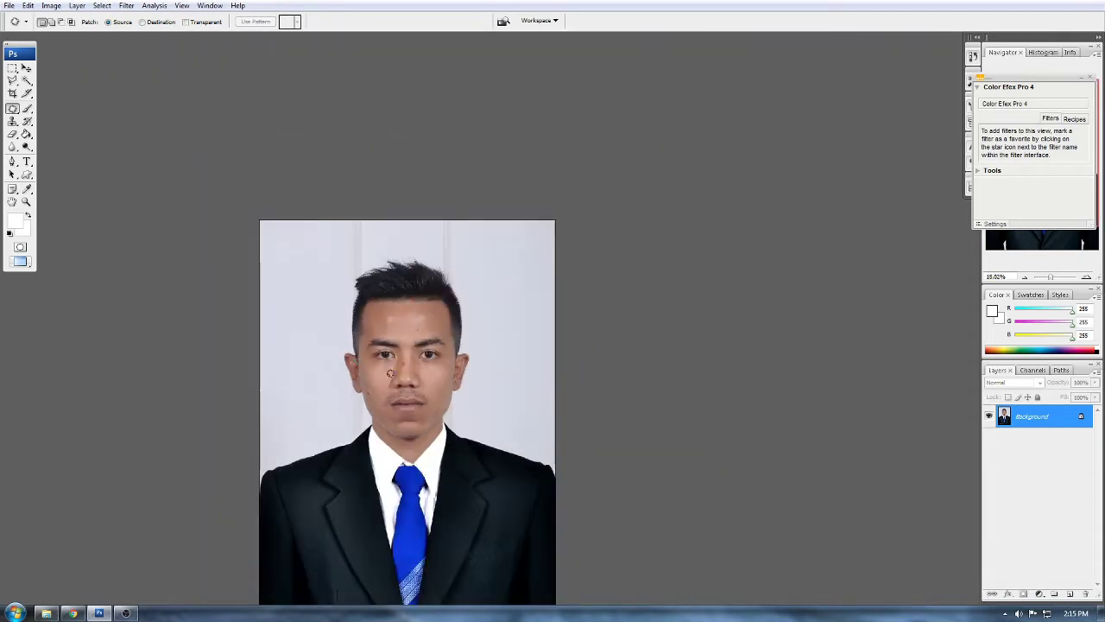
{"action": "left_click_drag", "start_coordinate": [357, 418], "coordinate": [491, 369]}
{"action": "scroll", "coordinate": [467, 323], "scroll_direction": "down", "scroll_amount": 3}
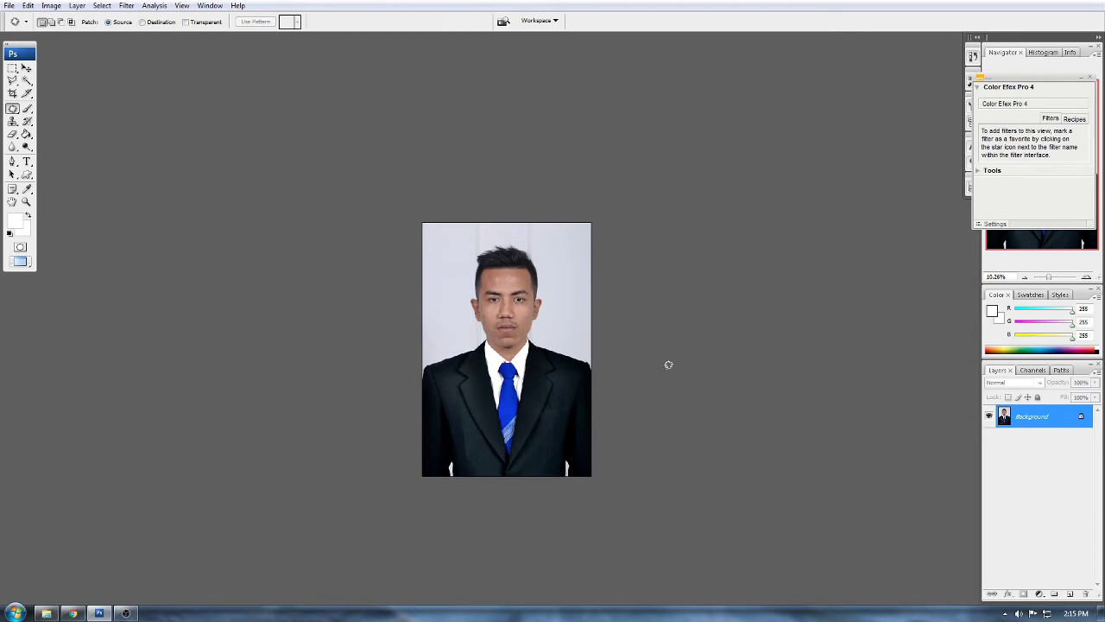
{"action": "left_click", "coordinate": [26, 80]}
{"action": "scroll", "coordinate": [474, 250], "scroll_direction": "up", "scroll_amount": 4}
{"action": "left_click", "coordinate": [531, 204]}
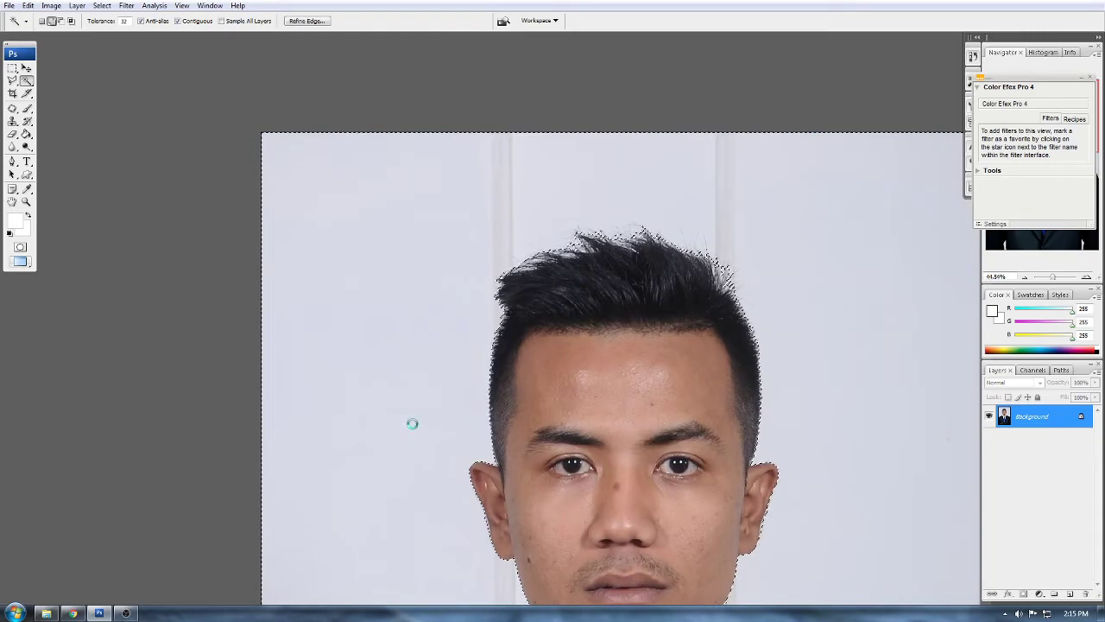
{"action": "scroll", "coordinate": [488, 561], "scroll_direction": "down", "scroll_amount": 5}
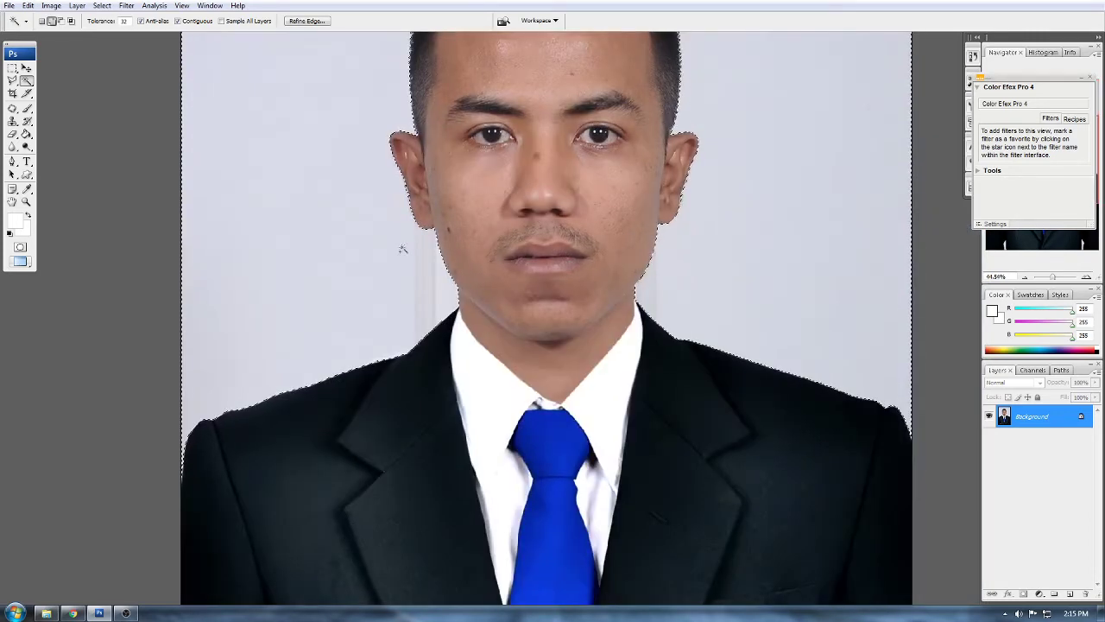
{"action": "right_click", "coordinate": [374, 244]}
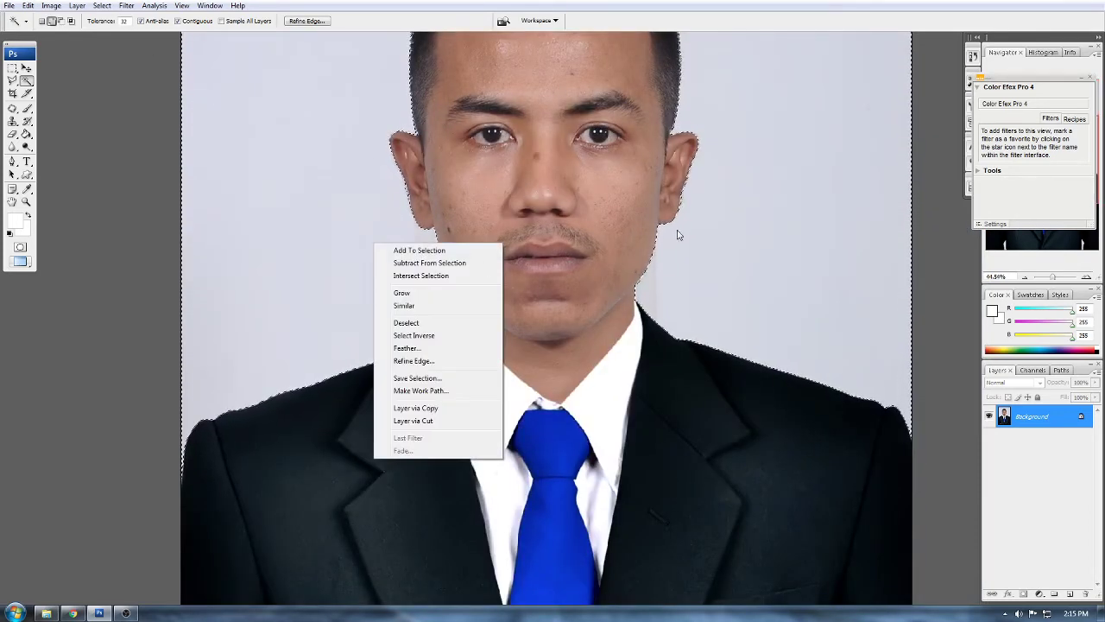
{"action": "left_click", "coordinate": [727, 238]}
{"action": "scroll", "coordinate": [682, 274], "scroll_direction": "up", "scroll_amount": 5}
{"action": "scroll", "coordinate": [518, 291], "scroll_direction": "down", "scroll_amount": 2}
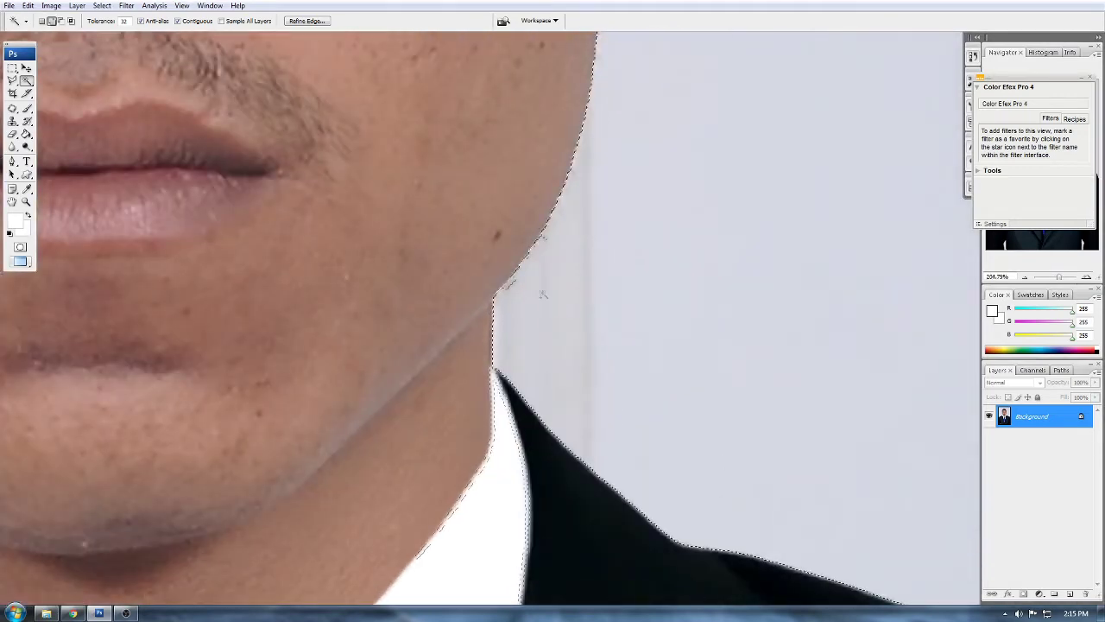
{"action": "scroll", "coordinate": [518, 291], "scroll_direction": "down", "scroll_amount": 2}
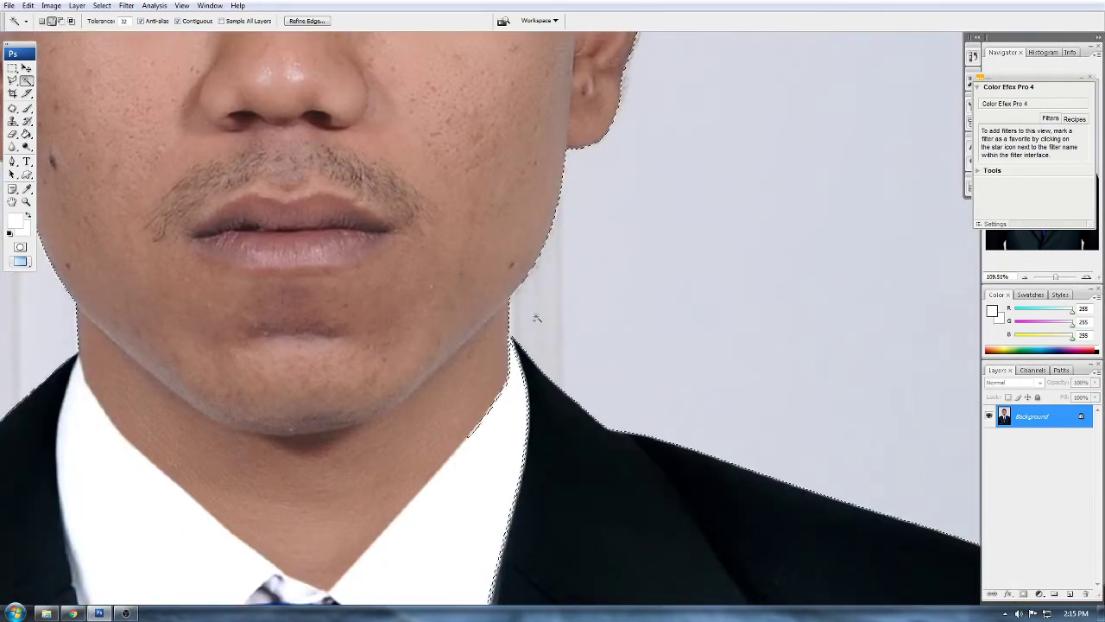
{"action": "key", "text": "ctrl+0"}
{"action": "scroll", "coordinate": [537, 318], "scroll_direction": "down", "scroll_amount": 2}
{"action": "key", "text": "ctrl+d"}
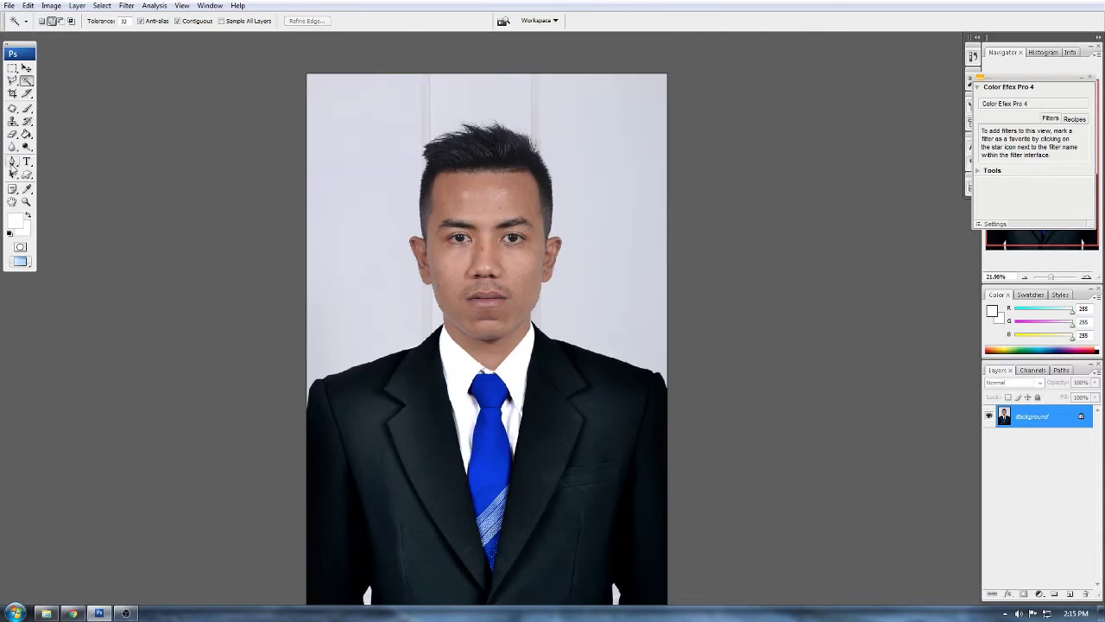
Duplicate the Background layer twice
{"action": "left_click", "coordinate": [13, 163]}
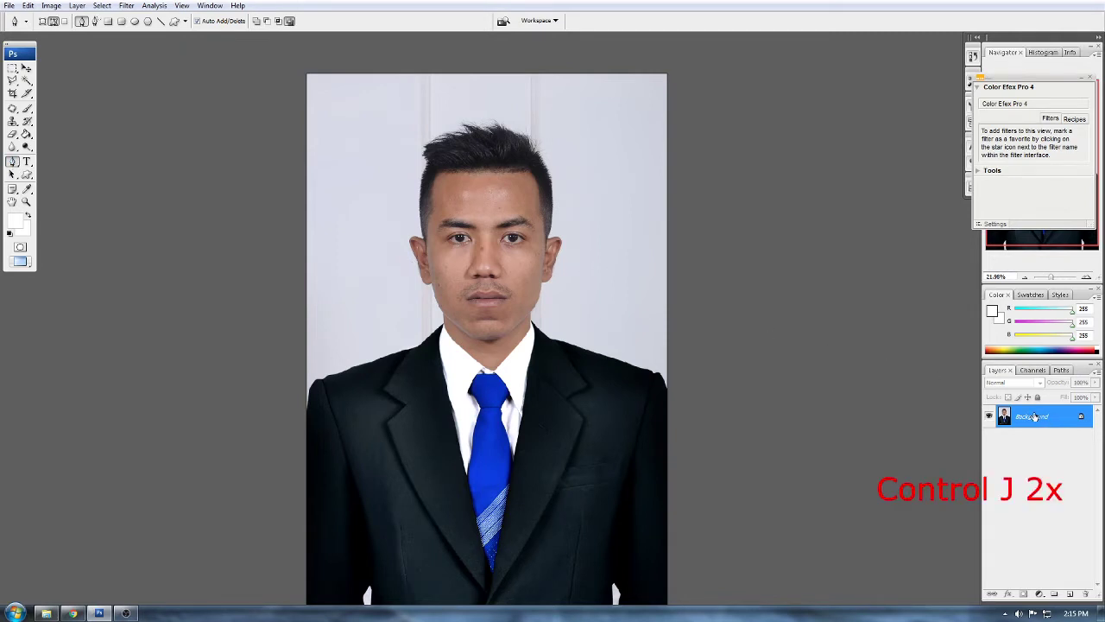
{"action": "key", "text": "ctrl+j"}
{"action": "key", "text": "ctrl+j"}
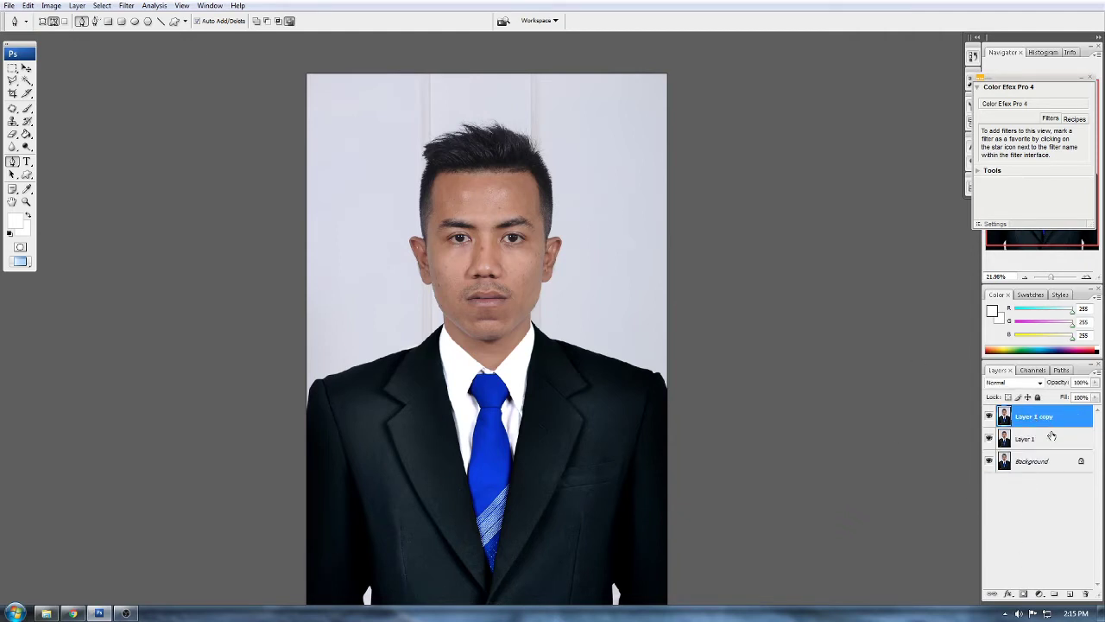
Start the Extract filter on Layer 1 with Force Foreground enabled and the man's dark hair colour sampled
{"action": "left_click", "coordinate": [1041, 440]}
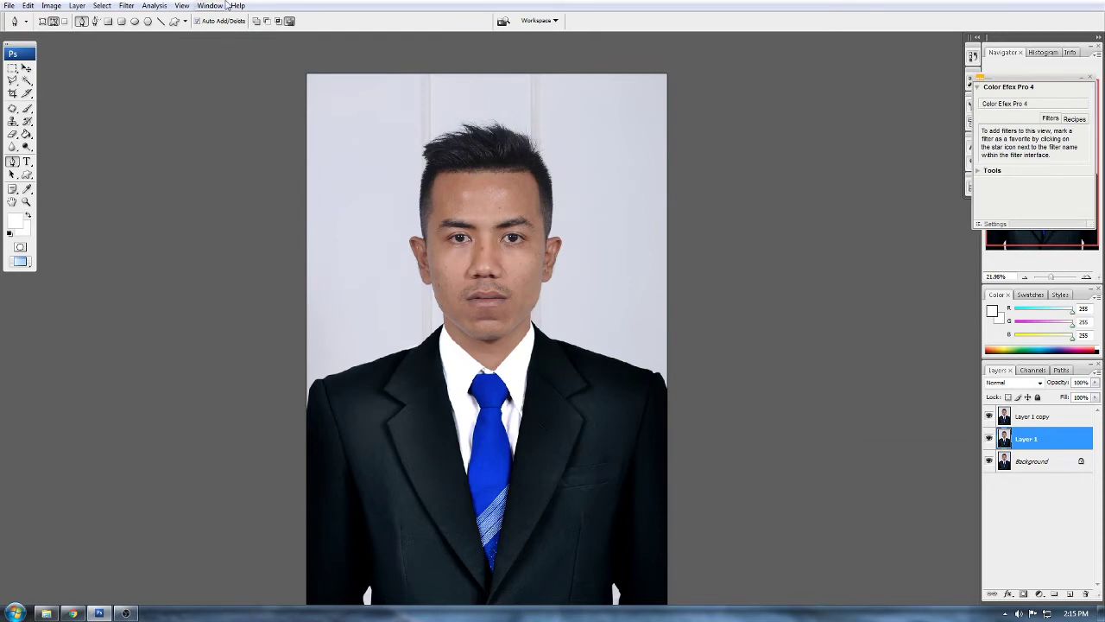
{"action": "left_click", "coordinate": [127, 6]}
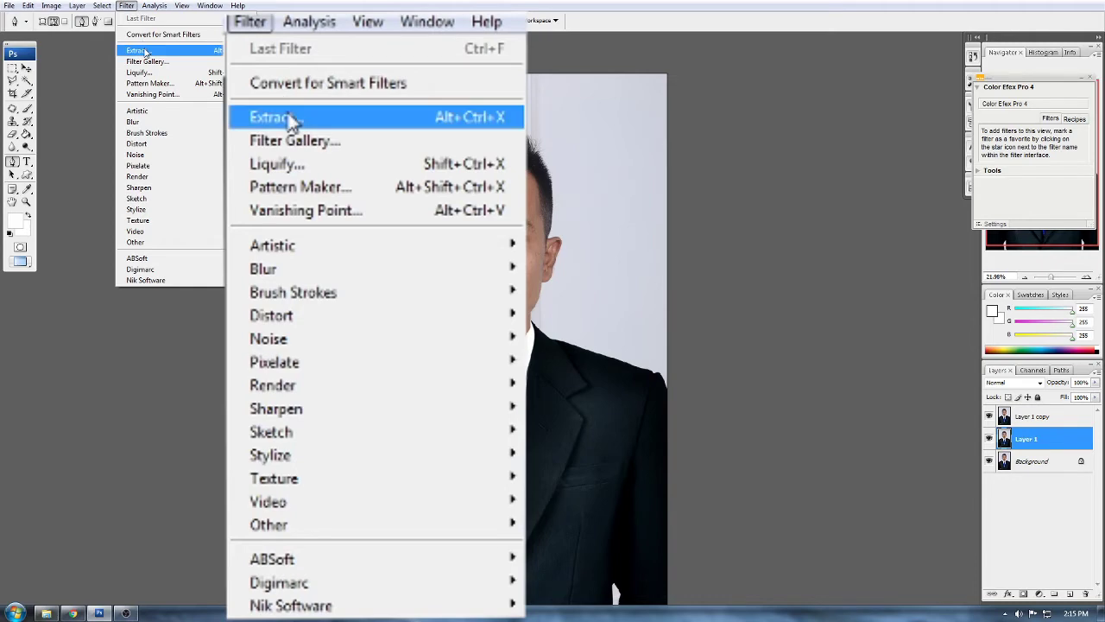
{"action": "left_click", "coordinate": [145, 52]}
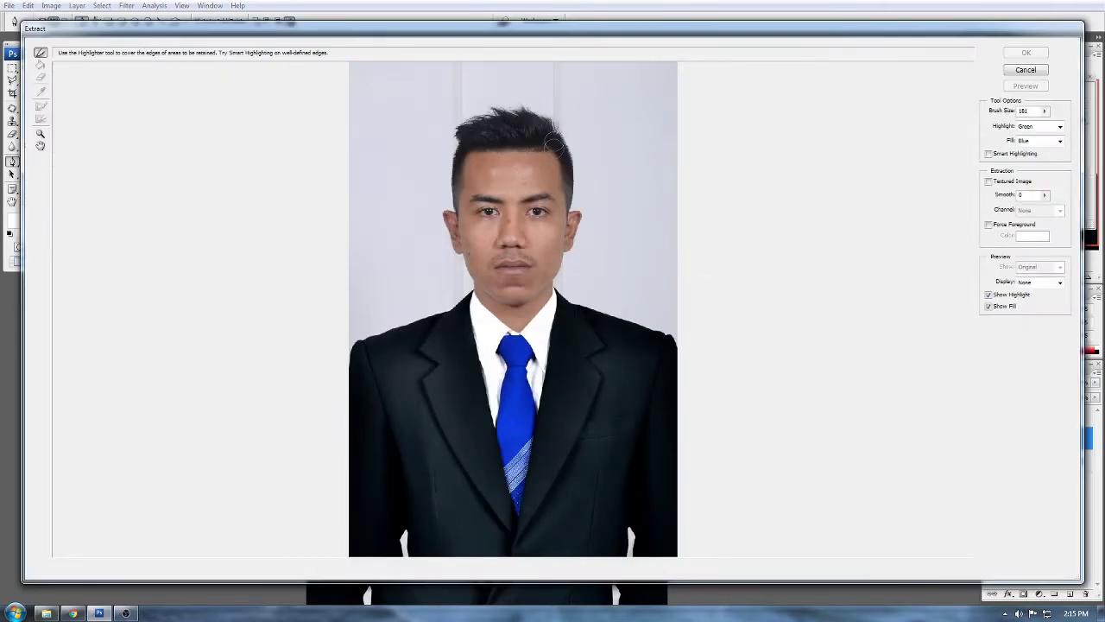
{"action": "left_click", "coordinate": [535, 229], "text": "ctrl"}
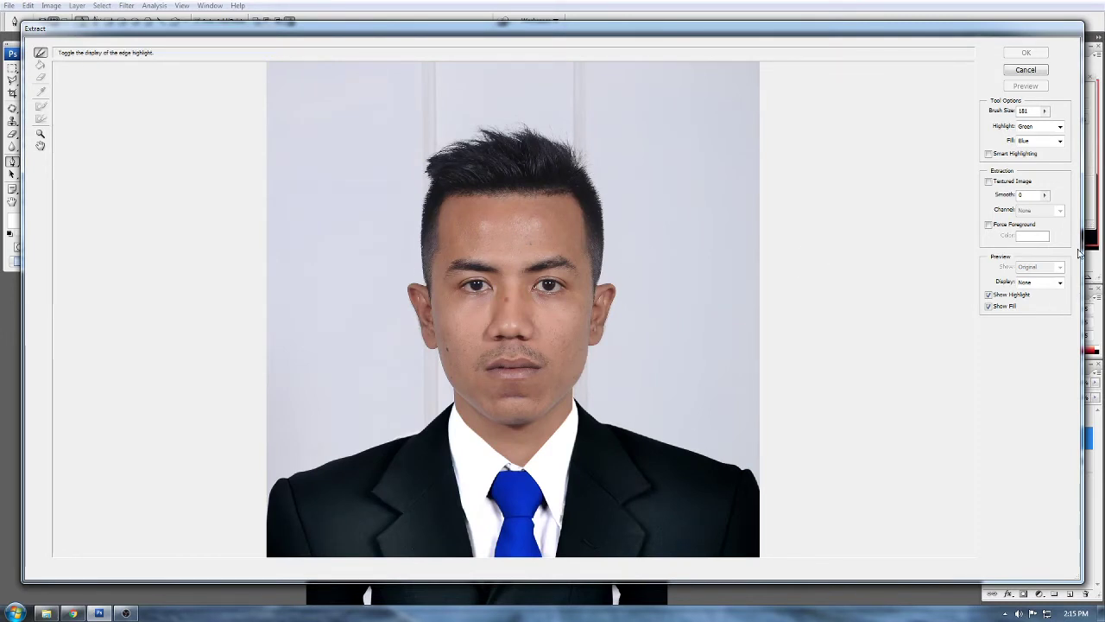
{"action": "left_click", "coordinate": [1001, 229]}
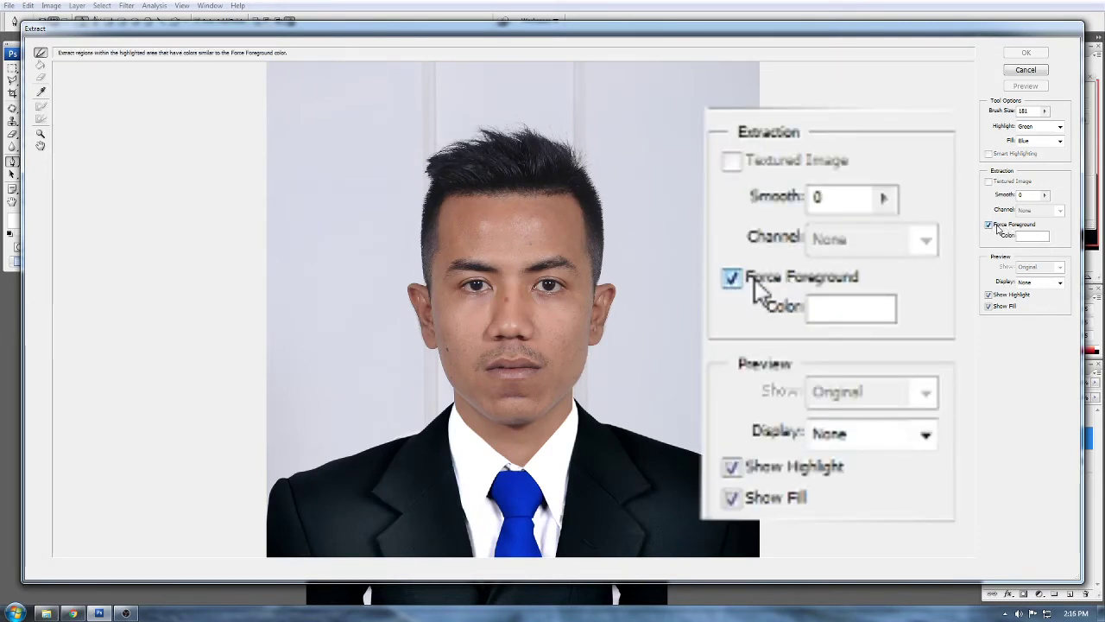
{"action": "left_click", "coordinate": [42, 92]}
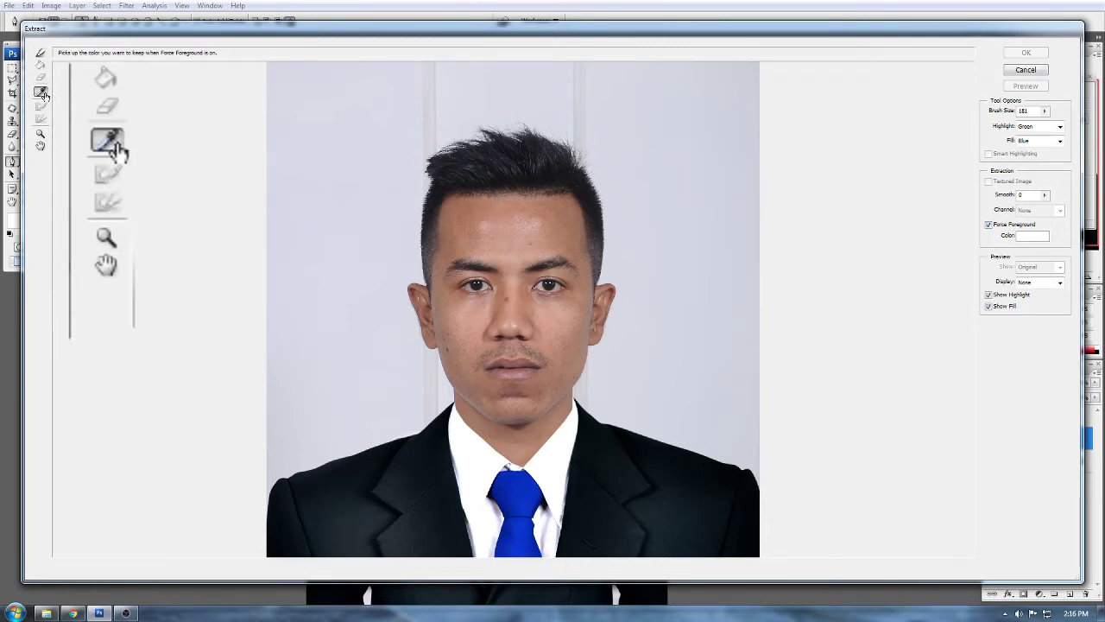
{"action": "left_click", "coordinate": [521, 153]}
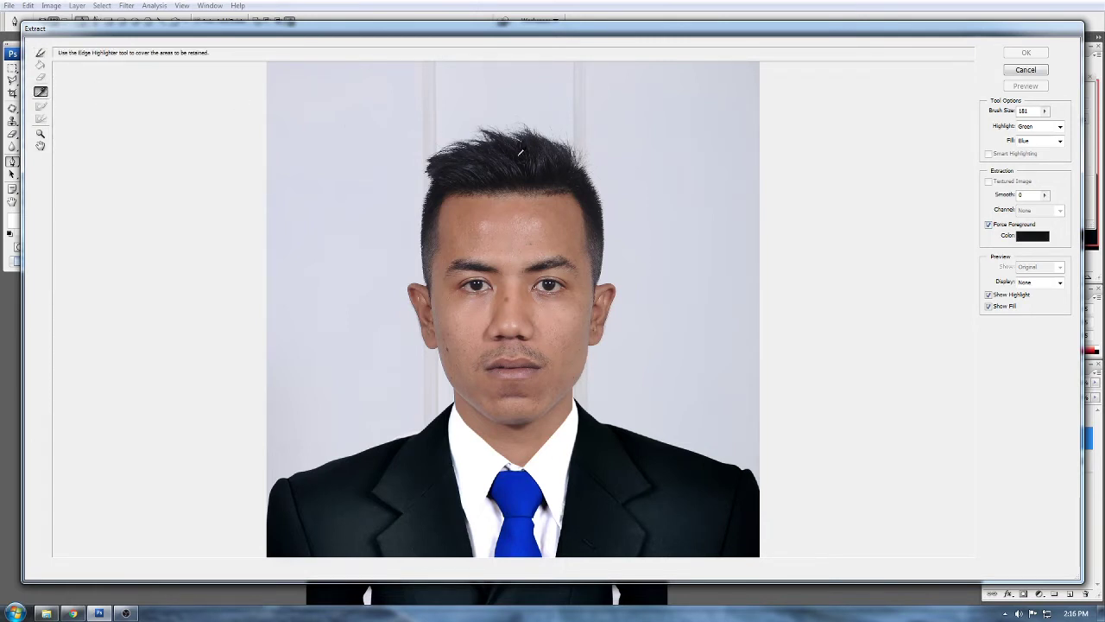
Highlight all the hair and the upper face using a brush size of 654, and apply the extraction
{"action": "left_click", "coordinate": [41, 53]}
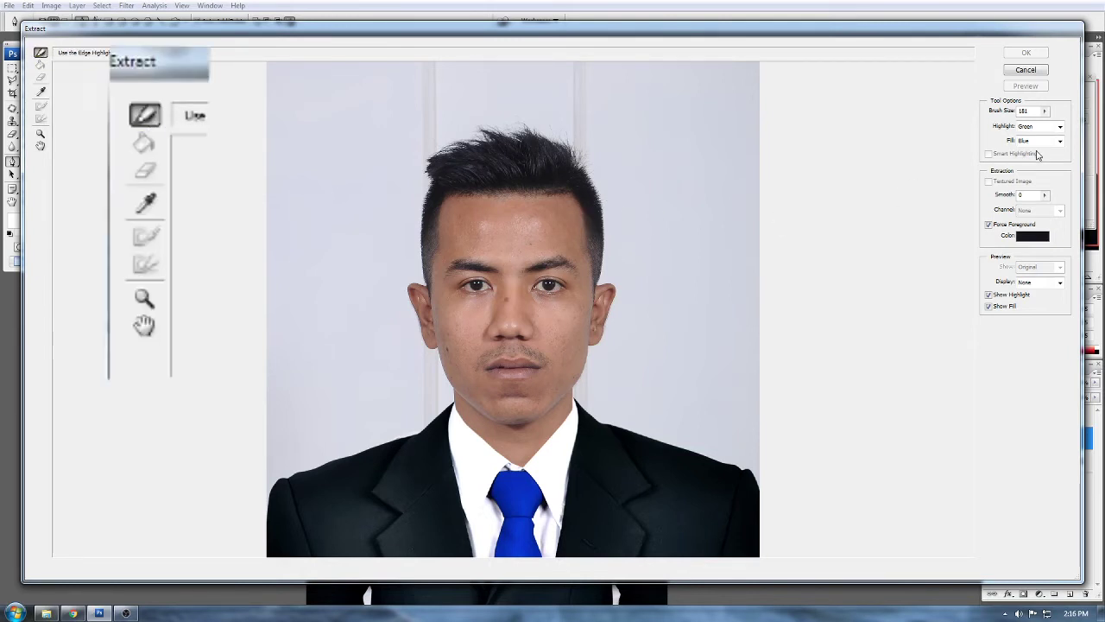
{"action": "left_click", "coordinate": [1045, 111]}
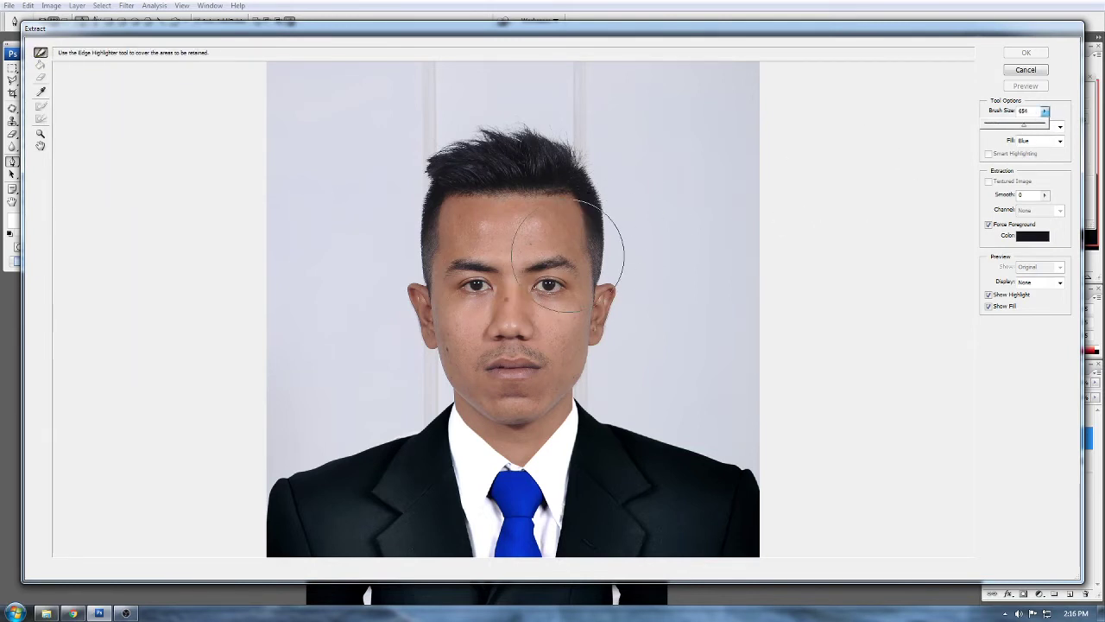
{"action": "mouse_move", "coordinate": [555, 272]}
{"action": "left_mouse_down"}
{"action": "mouse_move", "coordinate": [551, 180]}
{"action": "mouse_move", "coordinate": [507, 169]}
{"action": "mouse_move", "coordinate": [458, 188]}
{"action": "mouse_move", "coordinate": [458, 259]}
{"action": "mouse_move", "coordinate": [508, 281]}
{"action": "left_mouse_up"}
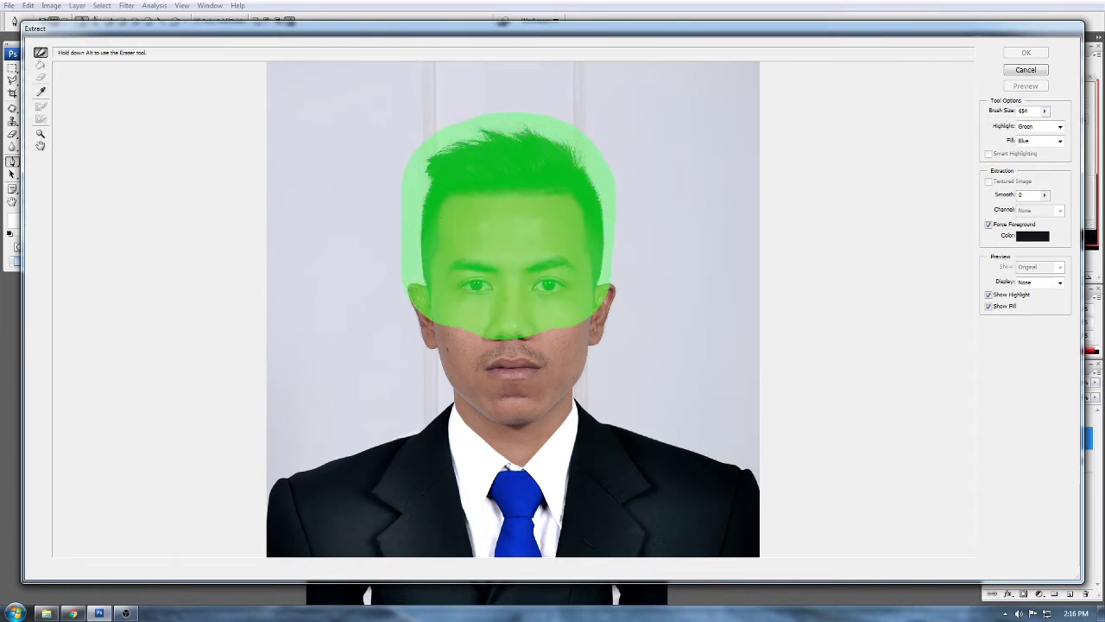
{"action": "left_click", "coordinate": [1024, 55]}
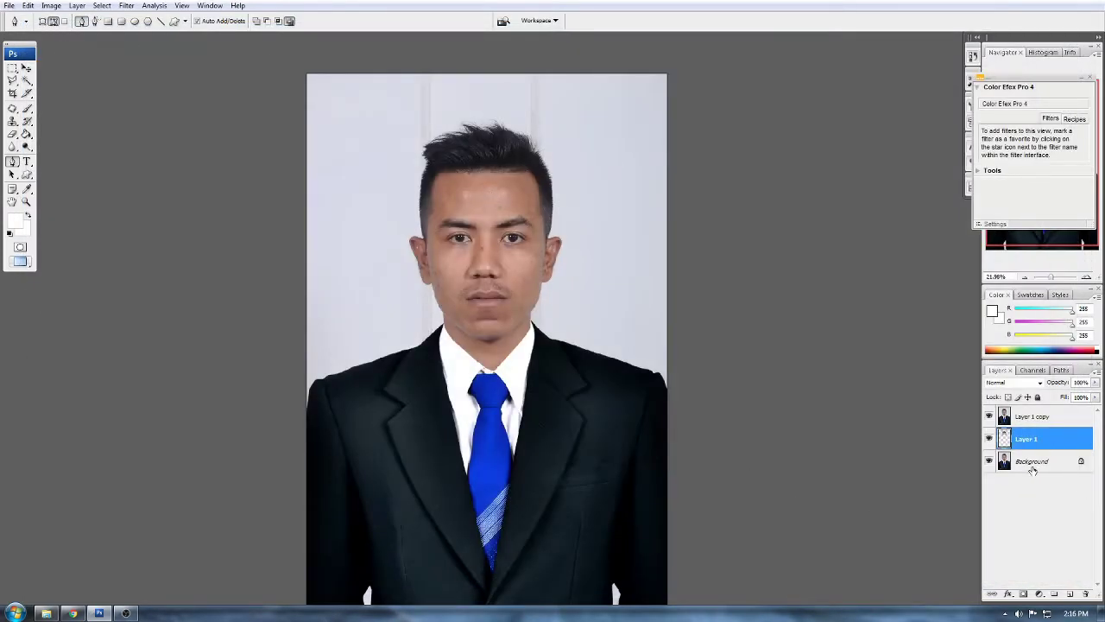
Add a new layer directly above the Background and fill it with blue (RGB 0, 50, 197)
{"action": "left_click", "coordinate": [1033, 466]}
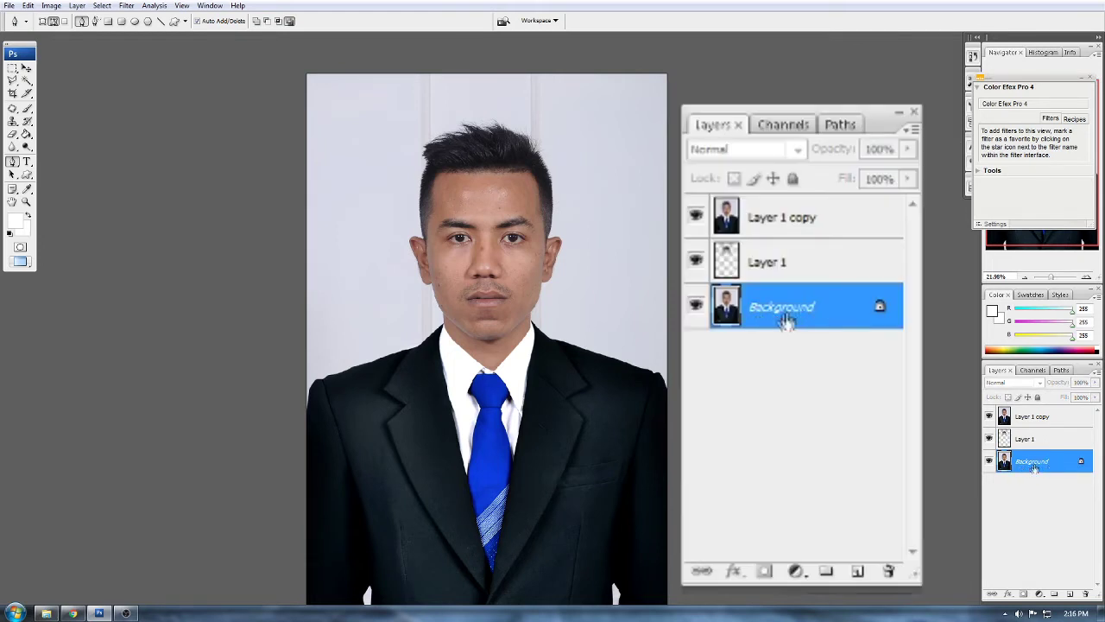
{"action": "left_click", "coordinate": [1069, 595]}
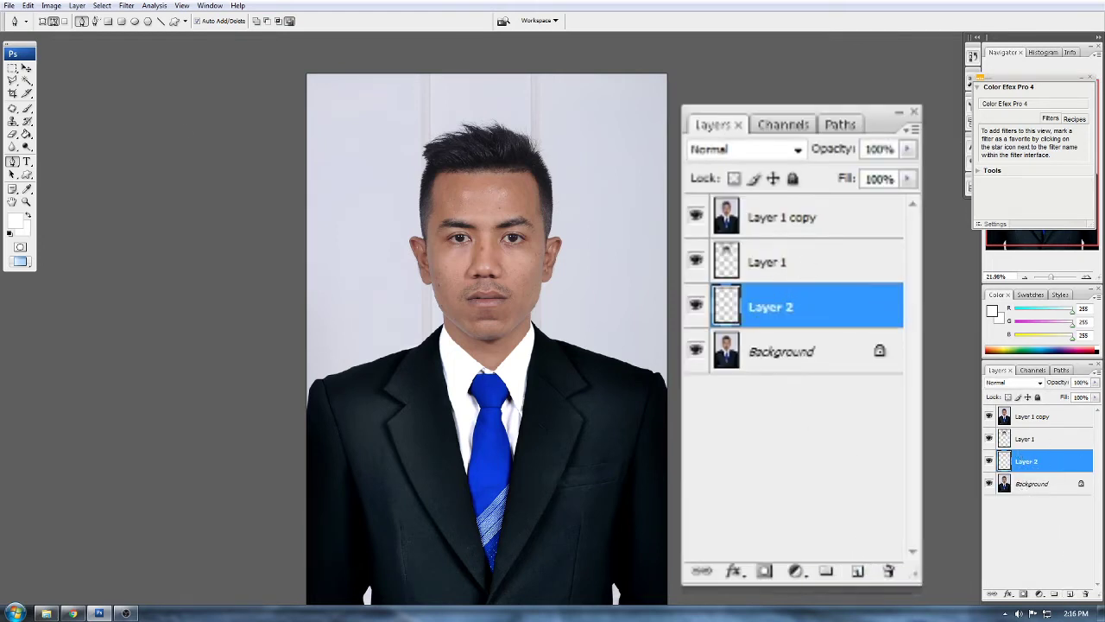
{"action": "left_click", "coordinate": [17, 221]}
{"action": "left_click", "coordinate": [474, 425]}
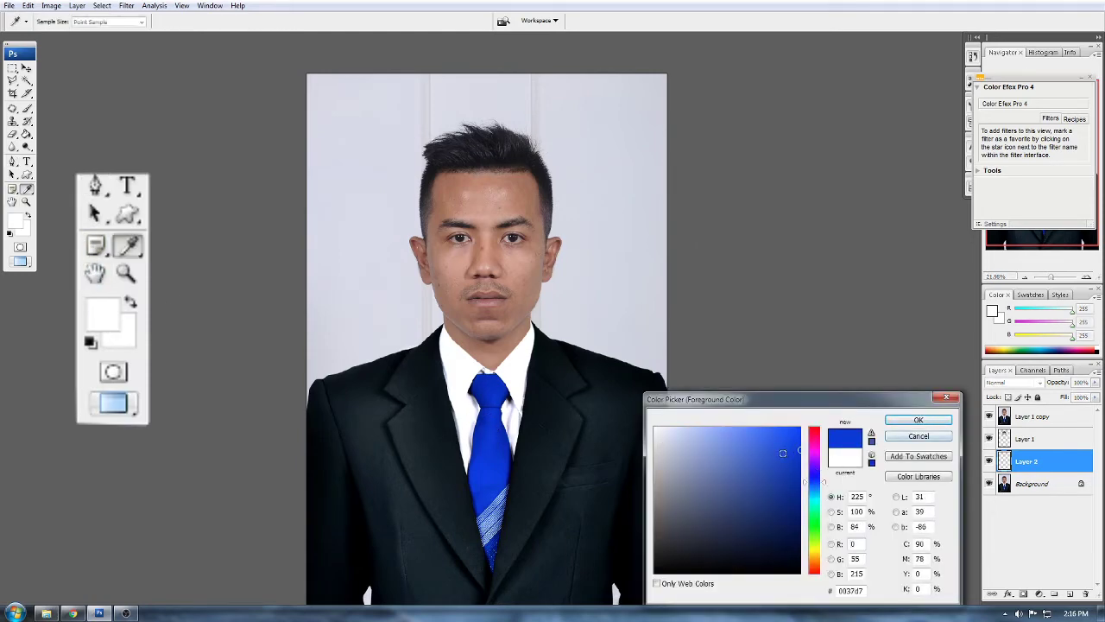
{"action": "left_click", "coordinate": [918, 420]}
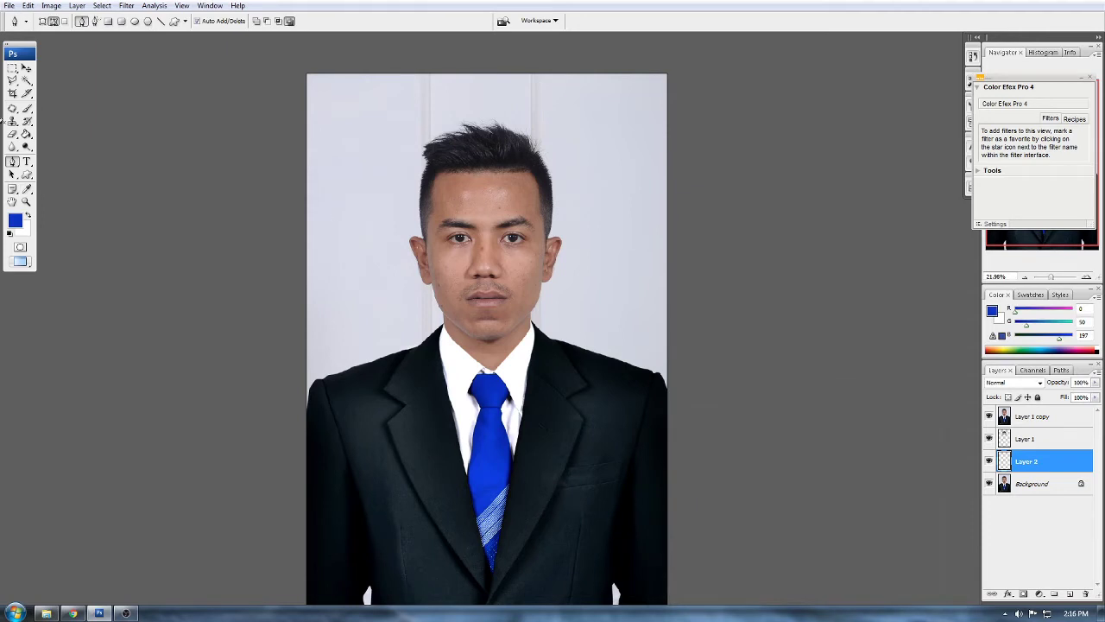
{"action": "left_click", "coordinate": [26, 134]}
{"action": "left_click", "coordinate": [387, 253]}
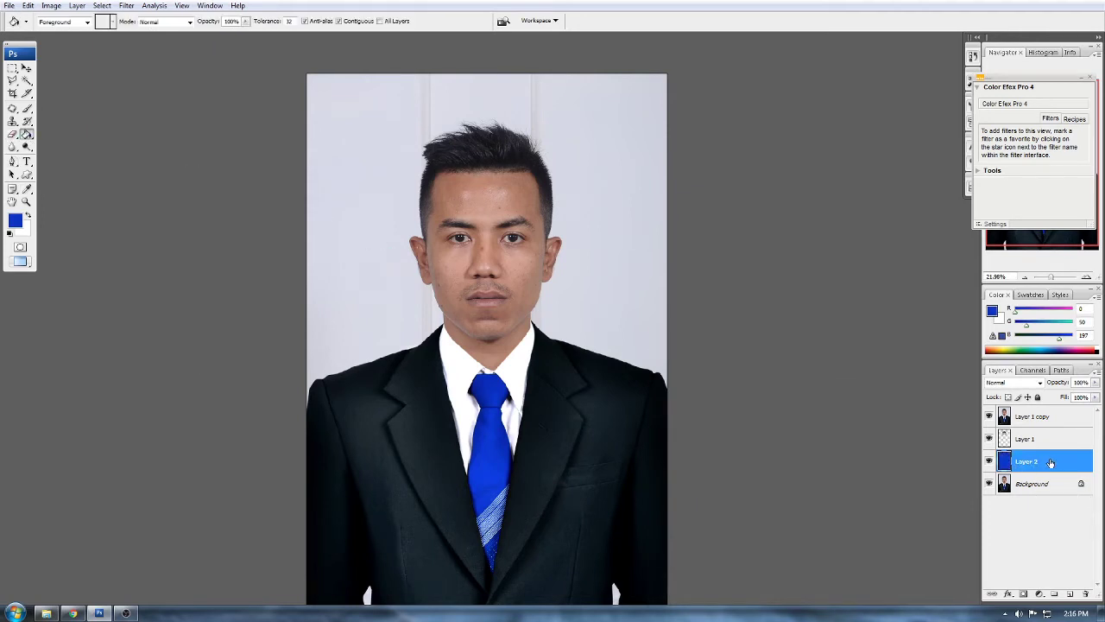
Start a Pen tool path on Layer 1 copy, running down beside the hair to the top of the man's left ear
{"action": "left_click", "coordinate": [1031, 419]}
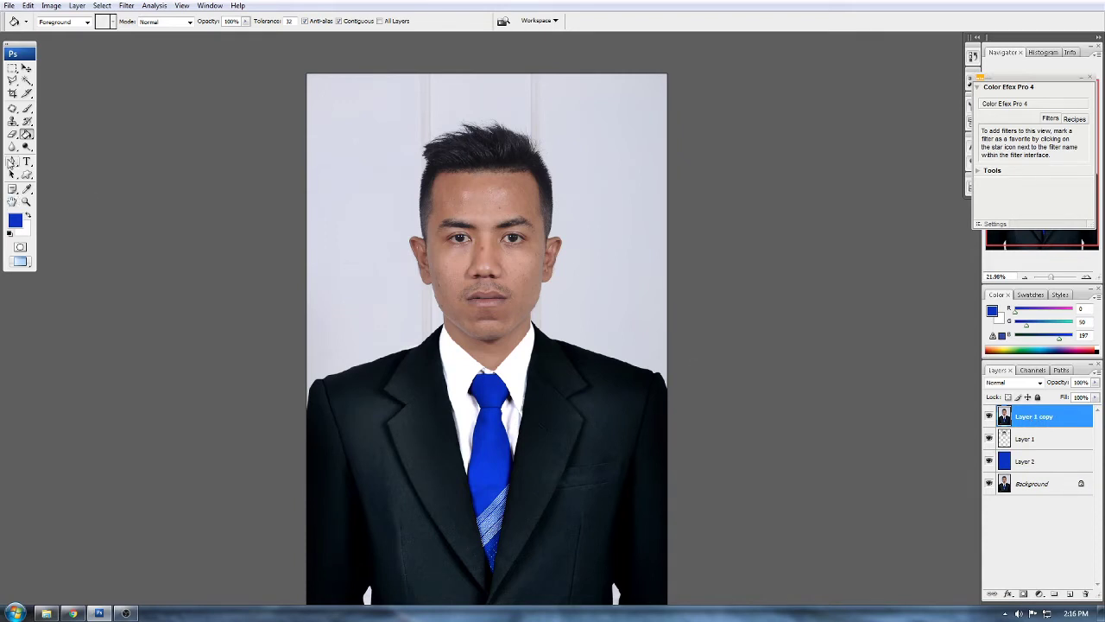
{"action": "left_click", "coordinate": [12, 162]}
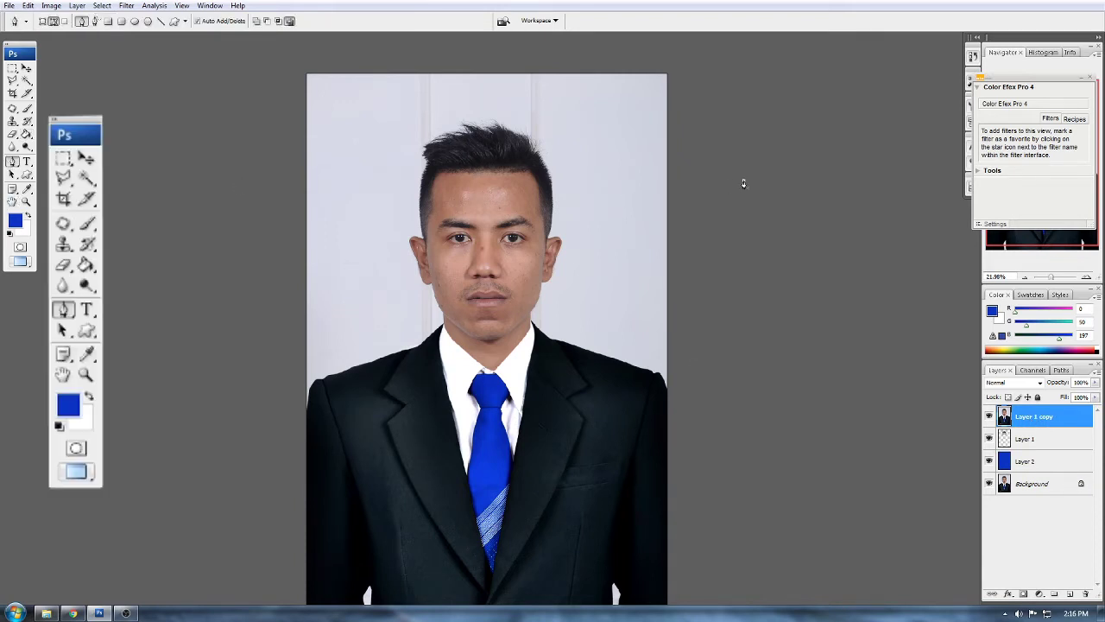
{"action": "scroll", "coordinate": [599, 197], "scroll_direction": "up", "scroll_amount": 4}
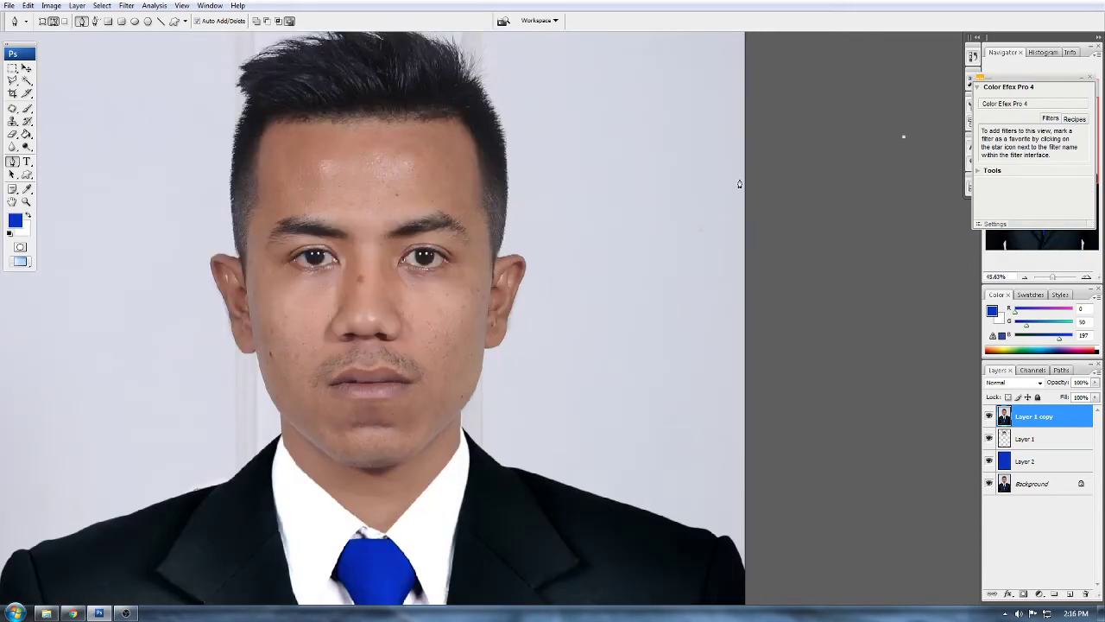
{"action": "left_click", "coordinate": [583, 145]}
{"action": "scroll", "coordinate": [556, 161], "scroll_direction": "up", "scroll_amount": 5}
{"action": "left_click", "coordinate": [472, 354]}
{"action": "left_click_drag", "start_coordinate": [461, 402], "coordinate": [481, 284]}
{"action": "scroll", "coordinate": [476, 291], "scroll_direction": "up", "scroll_amount": 5}
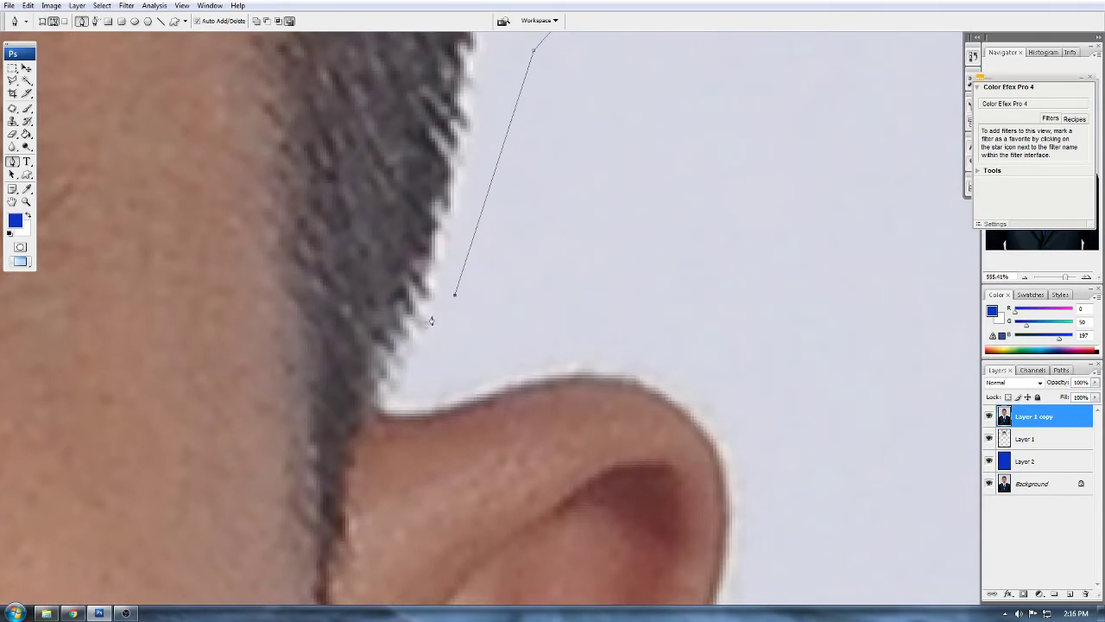
{"action": "left_click", "coordinate": [392, 359]}
Continue the path over the top of the left ear and around its upper outer curve
{"action": "left_click", "coordinate": [488, 399]}
{"action": "left_click_drag", "start_coordinate": [589, 399], "coordinate": [507, 232]}
{"action": "left_click_drag", "start_coordinate": [636, 301], "coordinate": [695, 431]}
{"action": "left_click", "coordinate": [635, 298], "text": "alt"}
{"action": "scroll", "coordinate": [636, 301], "scroll_direction": "down", "scroll_amount": 3}
{"action": "left_click_drag", "start_coordinate": [644, 380], "coordinate": [673, 292]}
{"action": "left_click_drag", "start_coordinate": [629, 383], "coordinate": [574, 478]}
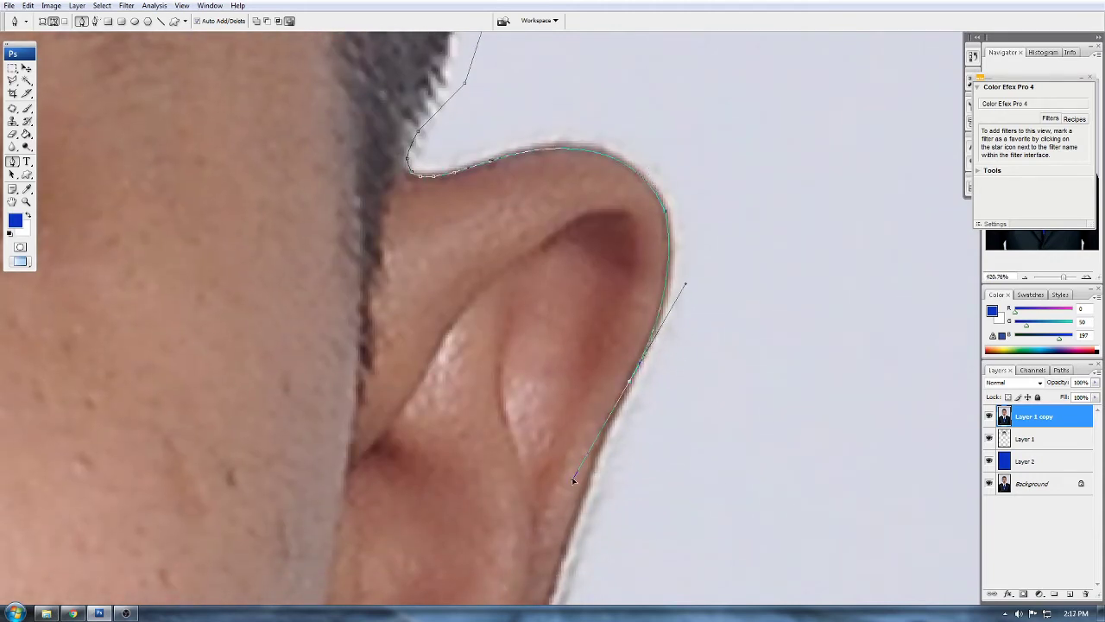
{"action": "left_click", "coordinate": [629, 382], "text": "alt"}
Trace the path down the lower outer edge of the left ear to the start of the earlobe
{"action": "left_click_drag", "start_coordinate": [623, 506], "coordinate": [628, 326]}
{"action": "left_click_drag", "start_coordinate": [619, 472], "coordinate": [641, 416]}
{"action": "scroll", "coordinate": [641, 415], "scroll_direction": "up", "scroll_amount": 2}
{"action": "left_click", "coordinate": [547, 392]}
{"action": "left_click_drag", "start_coordinate": [510, 483], "coordinate": [548, 257]}
{"action": "left_click", "coordinate": [548, 270]}
{"action": "left_click_drag", "start_coordinate": [540, 357], "coordinate": [535, 265]}
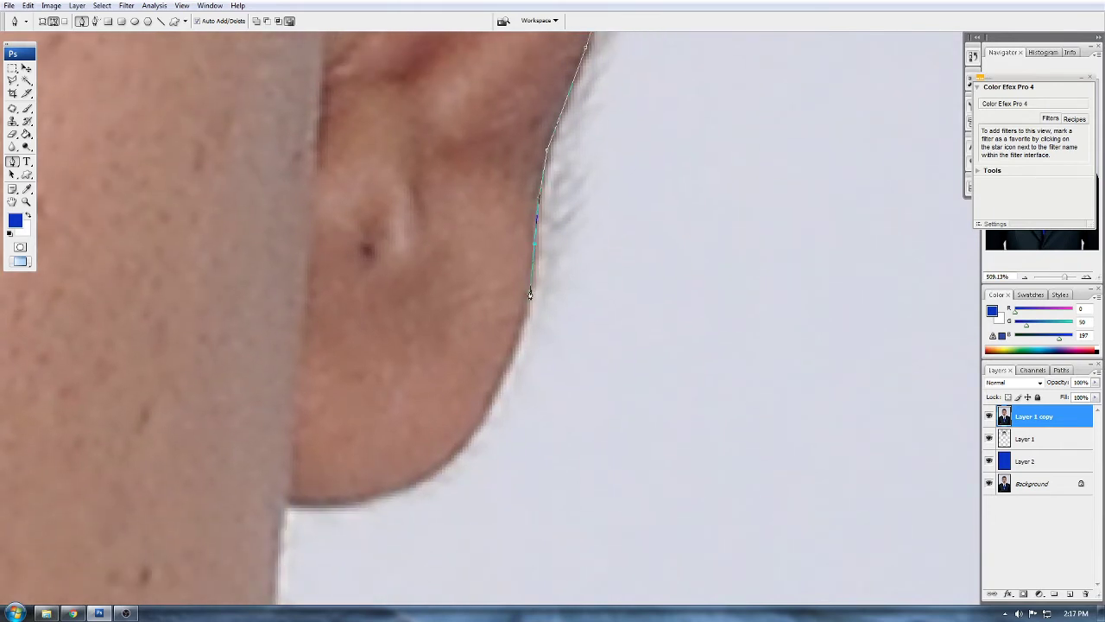
Curve the path around the left earlobe to the point where it meets the cheek
{"action": "left_click_drag", "start_coordinate": [517, 372], "coordinate": [601, 232]}
{"action": "left_click_drag", "start_coordinate": [507, 340], "coordinate": [413, 397]}
{"action": "key", "text": "ctrl+z"}
{"action": "left_click_drag", "start_coordinate": [575, 266], "coordinate": [542, 312]}
{"action": "left_click_drag", "start_coordinate": [486, 348], "coordinate": [582, 288]}
{"action": "left_click_drag", "start_coordinate": [464, 301], "coordinate": [378, 277]}
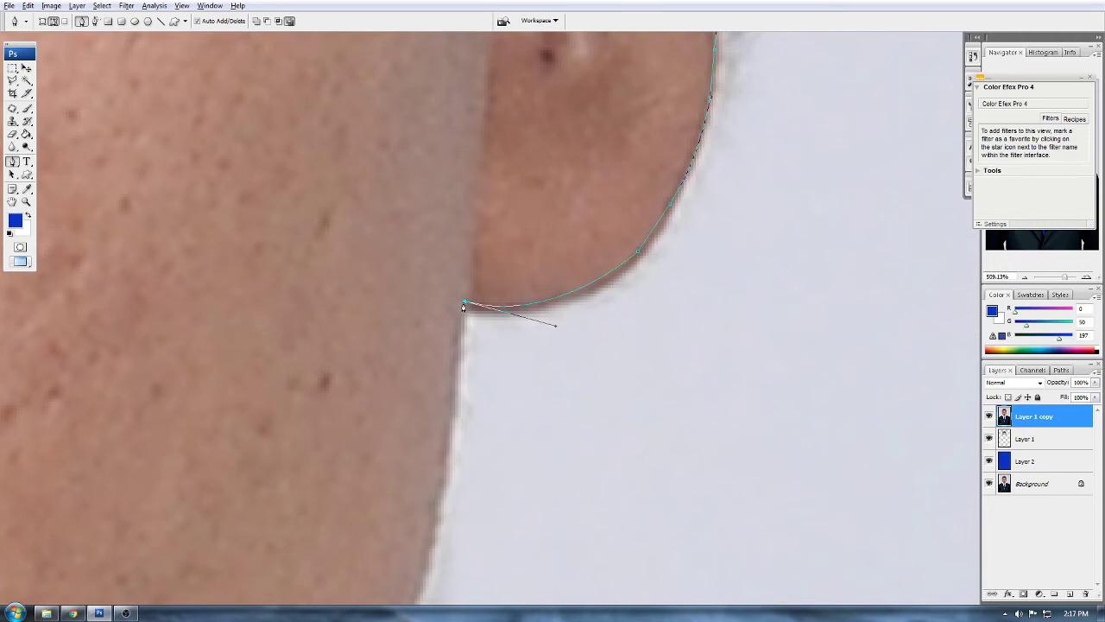
Trace the path down the left cheek and along the jawline toward the neck
{"action": "scroll", "coordinate": [464, 308], "scroll_direction": "down", "scroll_amount": 2}
{"action": "left_click_drag", "start_coordinate": [469, 405], "coordinate": [523, 261]}
{"action": "left_click_drag", "start_coordinate": [461, 457], "coordinate": [421, 541]}
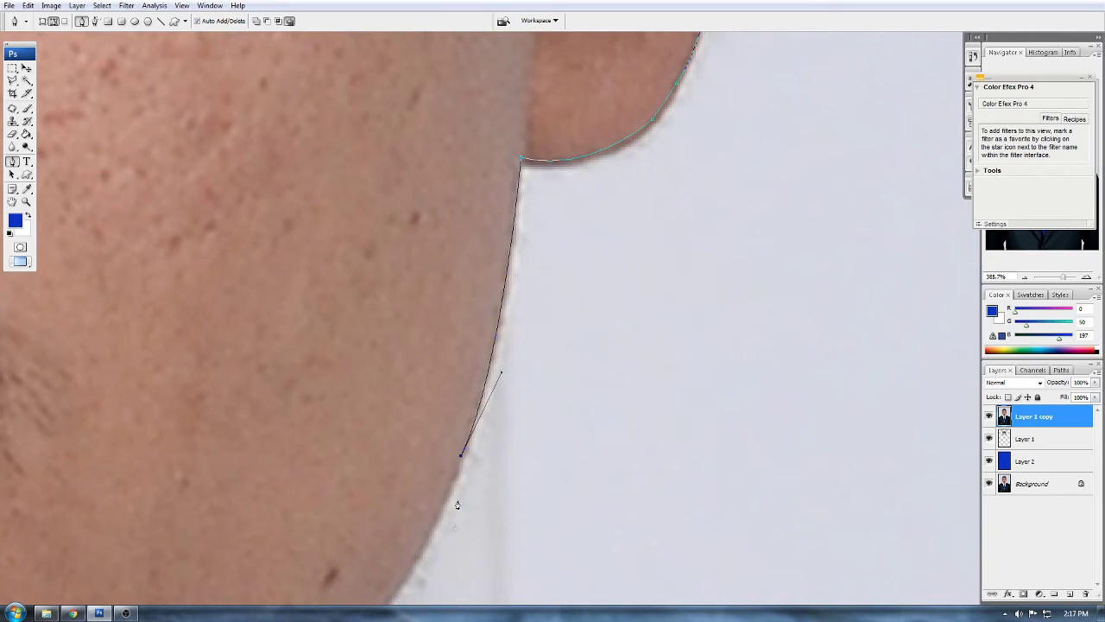
{"action": "left_click_drag", "start_coordinate": [463, 457], "coordinate": [639, 195]}
{"action": "left_click_drag", "start_coordinate": [568, 286], "coordinate": [525, 341]}
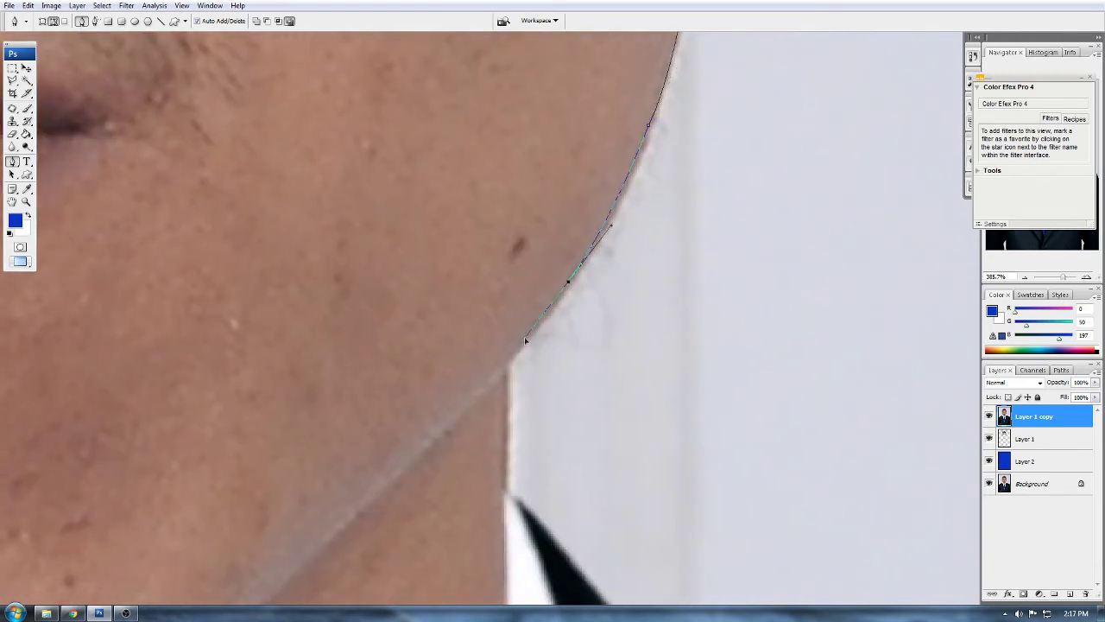
Extend the path from the jaw down the side of the neck to the top of the shirt collar
{"action": "scroll", "coordinate": [522, 346], "scroll_direction": "down", "scroll_amount": 1}
{"action": "scroll", "coordinate": [527, 302], "scroll_direction": "up", "scroll_amount": 5}
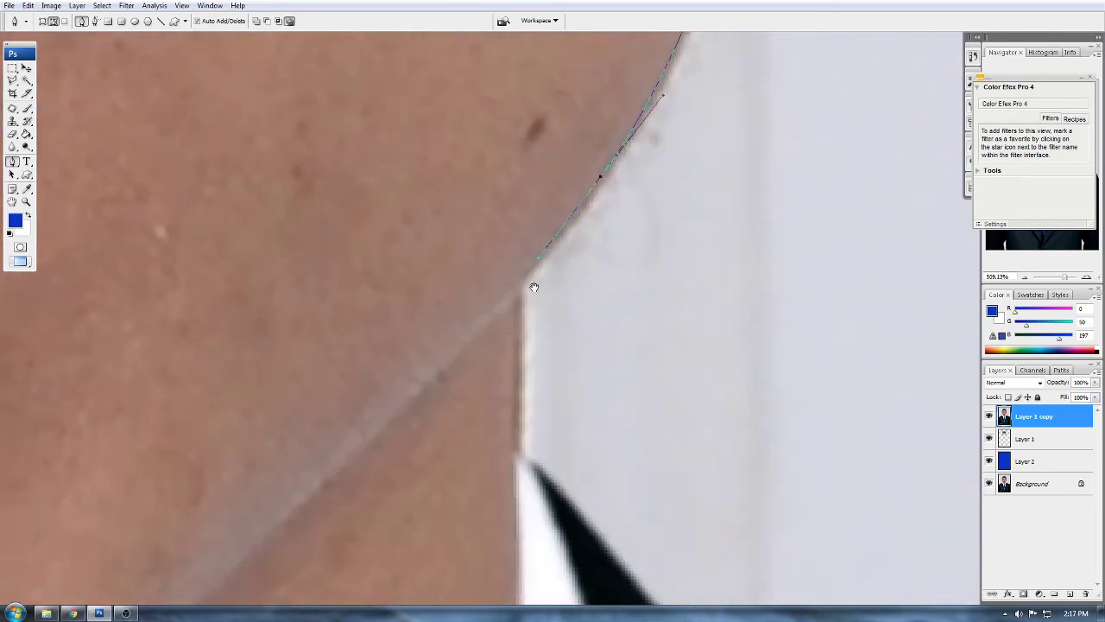
{"action": "left_click", "coordinate": [516, 294]}
{"action": "left_click", "coordinate": [516, 477]}
{"action": "left_click_drag", "start_coordinate": [516, 476], "coordinate": [507, 248]}
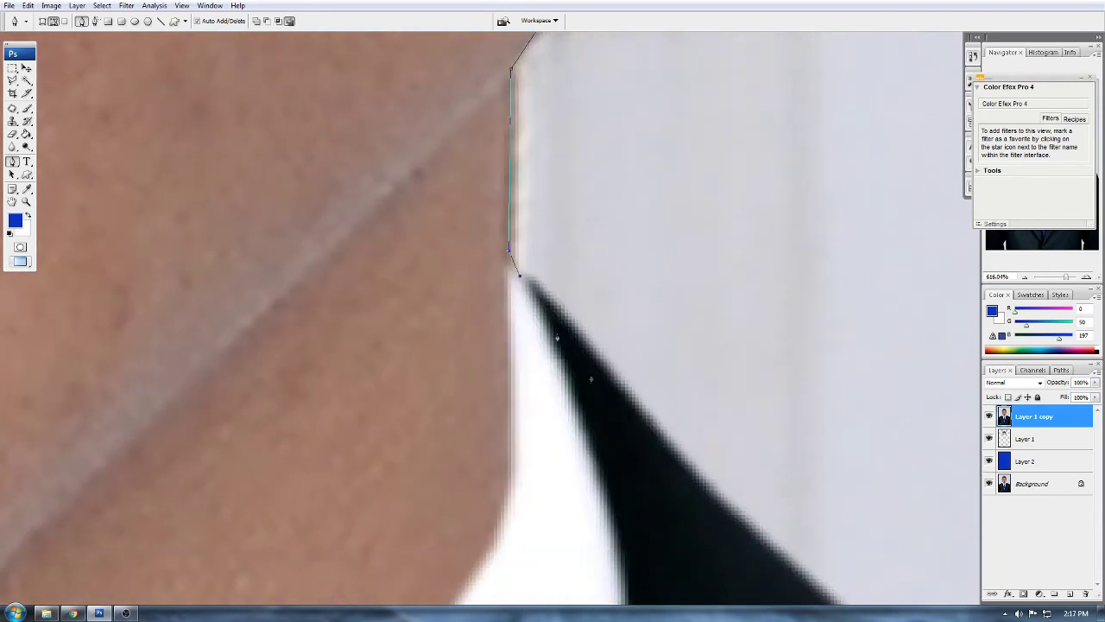
Trace the path from the top of the shirt collar along the upper edge of the suit collar toward the left shoulder
{"action": "left_click", "coordinate": [718, 499]}
{"action": "left_click_drag", "start_coordinate": [726, 532], "coordinate": [457, 197]}
{"action": "left_click", "coordinate": [666, 367]}
{"action": "left_click_drag", "start_coordinate": [740, 437], "coordinate": [491, 256]}
{"action": "left_click_drag", "start_coordinate": [581, 303], "coordinate": [639, 315]}
Extend the path along the upper slope of the left shoulder, just inside the dark jacket edge
{"action": "left_click", "coordinate": [864, 372]}
{"action": "left_click_drag", "start_coordinate": [891, 377], "coordinate": [398, 246]}
{"action": "left_click", "coordinate": [722, 343]}
{"action": "left_click_drag", "start_coordinate": [747, 344], "coordinate": [362, 231]}
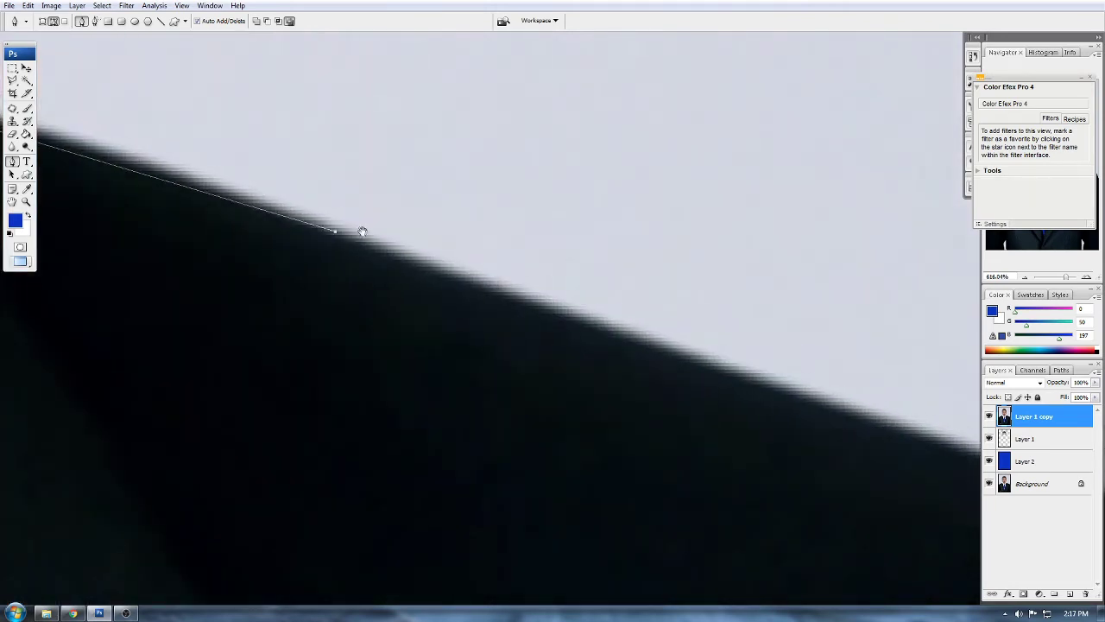
{"action": "left_click", "coordinate": [837, 412]}
{"action": "left_click_drag", "start_coordinate": [838, 412], "coordinate": [411, 253]}
{"action": "left_click", "coordinate": [786, 371]}
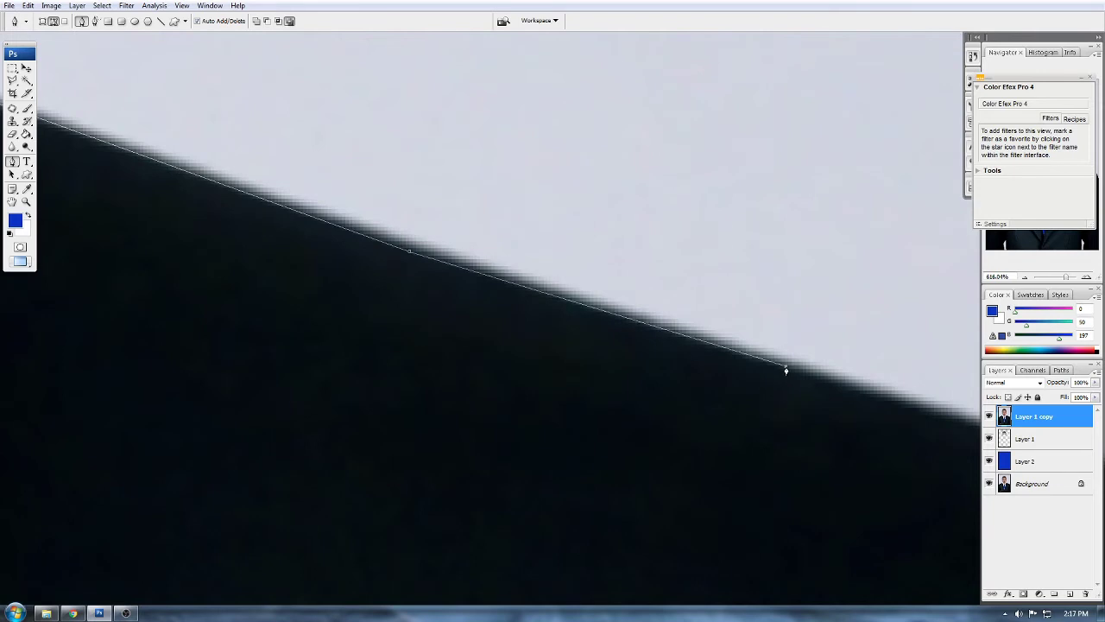
Continue the path down the lower slope of the left shoulder to where the jacket edge flattens
{"action": "left_click_drag", "start_coordinate": [812, 376], "coordinate": [333, 222]}
{"action": "left_click", "coordinate": [811, 380]}
{"action": "left_click_drag", "start_coordinate": [872, 417], "coordinate": [461, 258]}
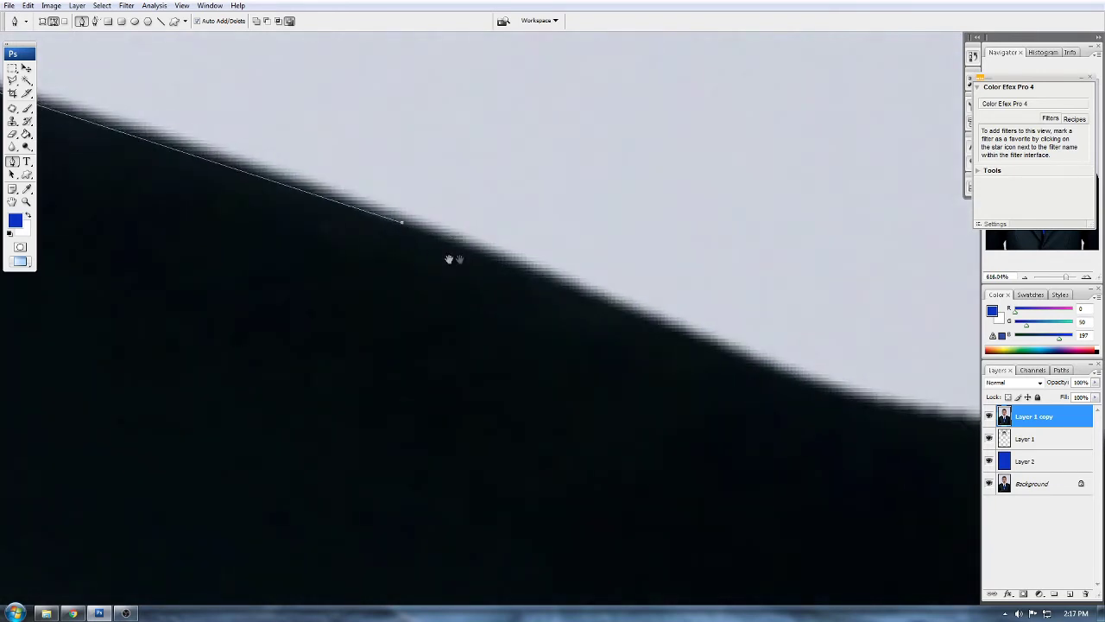
{"action": "left_click", "coordinate": [721, 354]}
{"action": "left_click", "coordinate": [871, 406]}
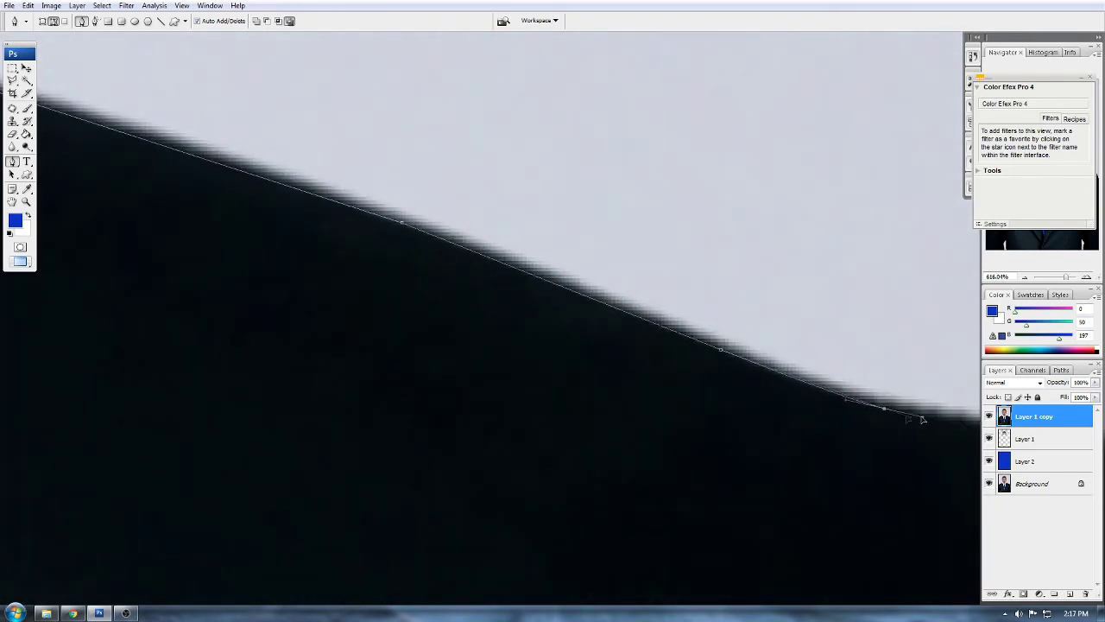
Curve the path through the dip at the left sleeve seam and over the rounded sleeve head
{"action": "left_click_drag", "start_coordinate": [925, 420], "coordinate": [237, 303]}
{"action": "left_click_drag", "start_coordinate": [371, 328], "coordinate": [383, 335]}
{"action": "left_click_drag", "start_coordinate": [508, 427], "coordinate": [550, 421]}
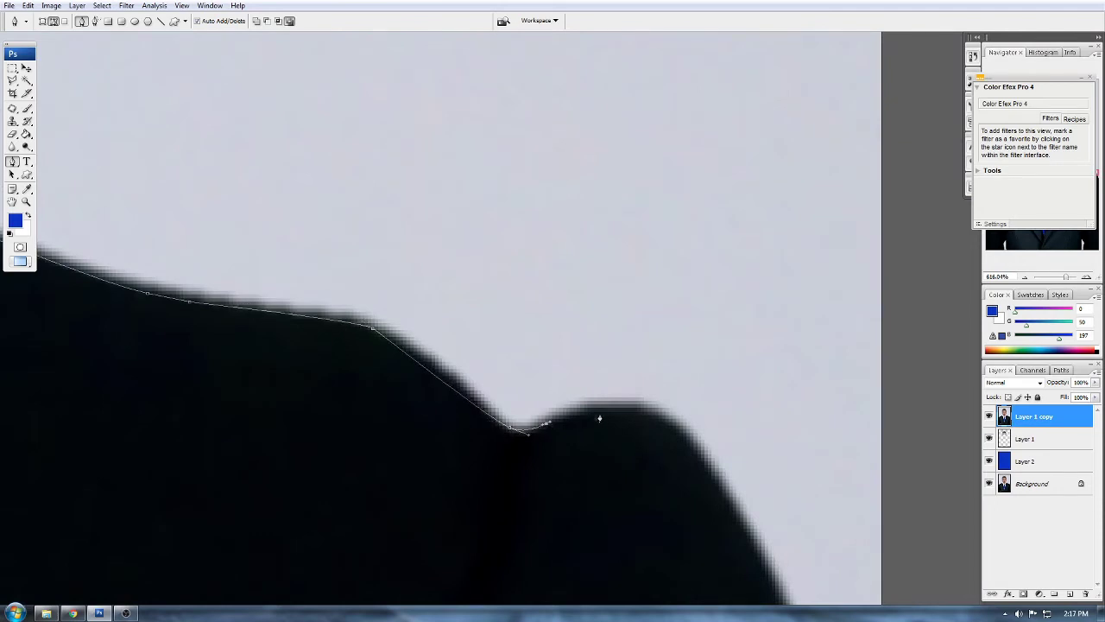
{"action": "left_click", "coordinate": [602, 414]}
{"action": "left_click_drag", "start_coordinate": [655, 420], "coordinate": [502, 281]}
{"action": "left_click", "coordinate": [562, 351]}
Trace the path down the outer edge of the left sleeve and past the image border
{"action": "left_click", "coordinate": [602, 419]}
{"action": "left_click_drag", "start_coordinate": [588, 396], "coordinate": [509, 153]}
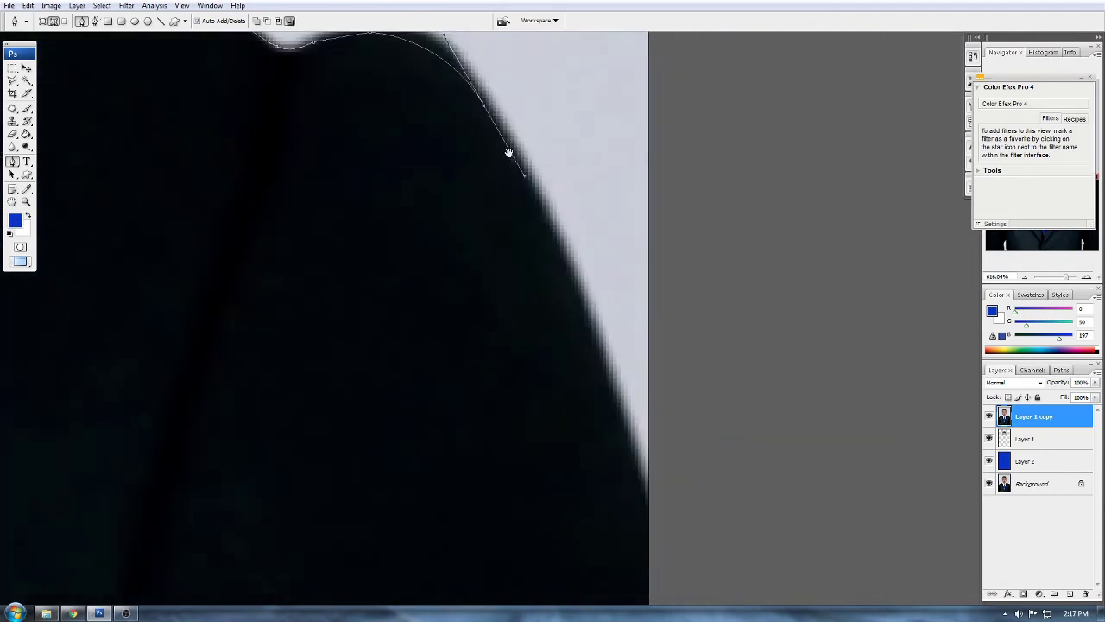
{"action": "left_click_drag", "start_coordinate": [615, 387], "coordinate": [634, 444]}
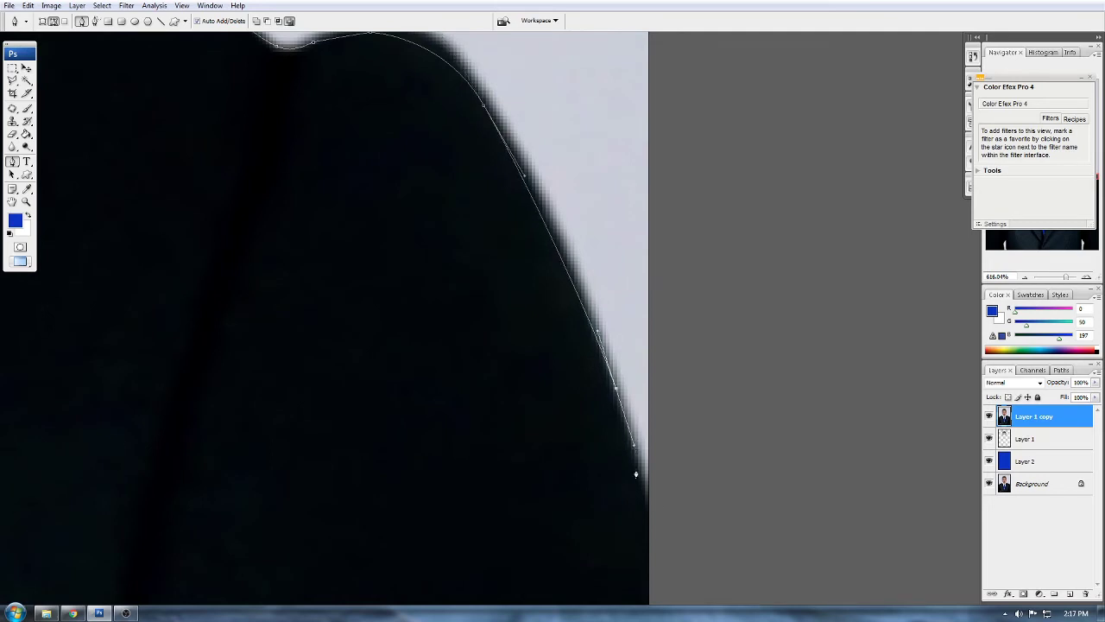
{"action": "left_click", "coordinate": [662, 539]}
{"action": "scroll", "coordinate": [462, 360], "scroll_direction": "down", "scroll_amount": 13}
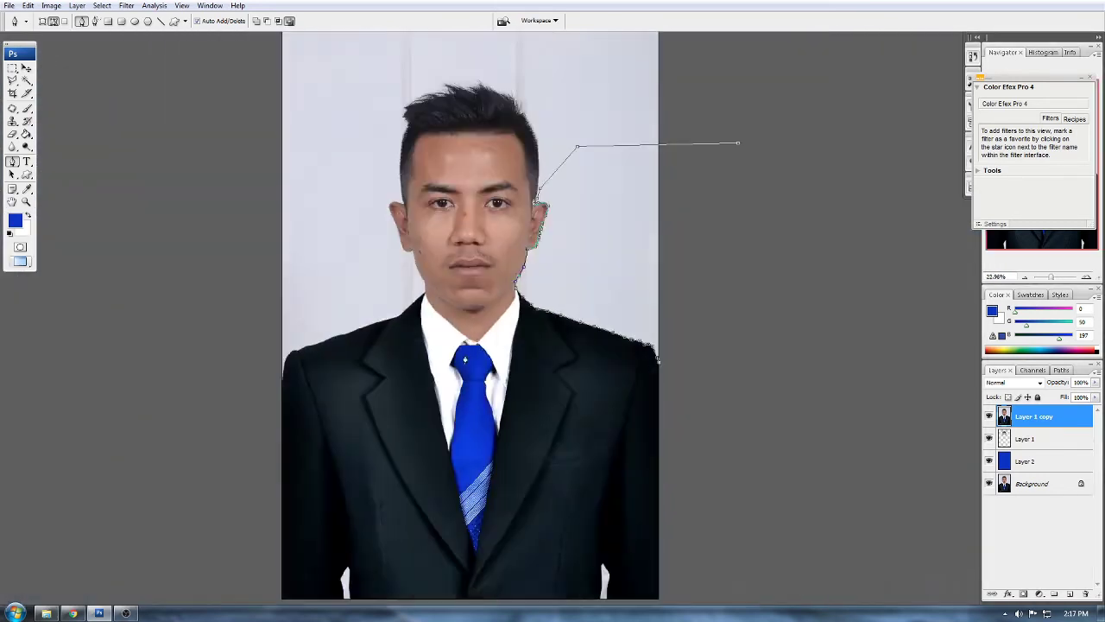
Convert the path to a selection, delete the backdrop beside the left ear and shoulder, and deselect
{"action": "right_click", "coordinate": [709, 412]}
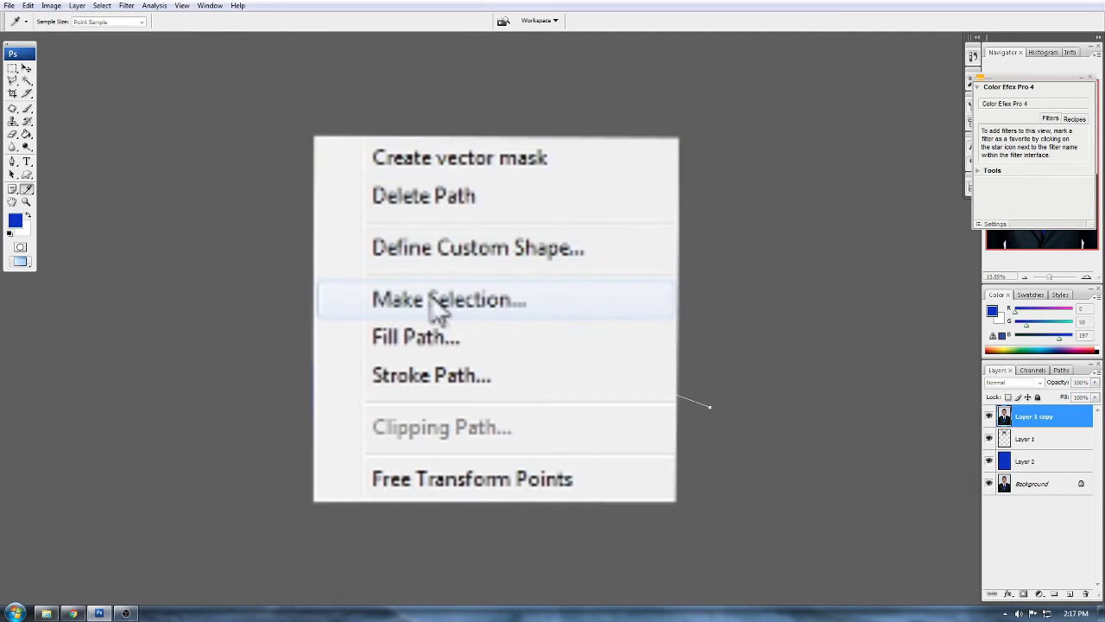
{"action": "left_click", "coordinate": [750, 469]}
{"action": "key", "text": "Return"}
{"action": "scroll", "coordinate": [523, 251], "scroll_direction": "up", "scroll_amount": 4}
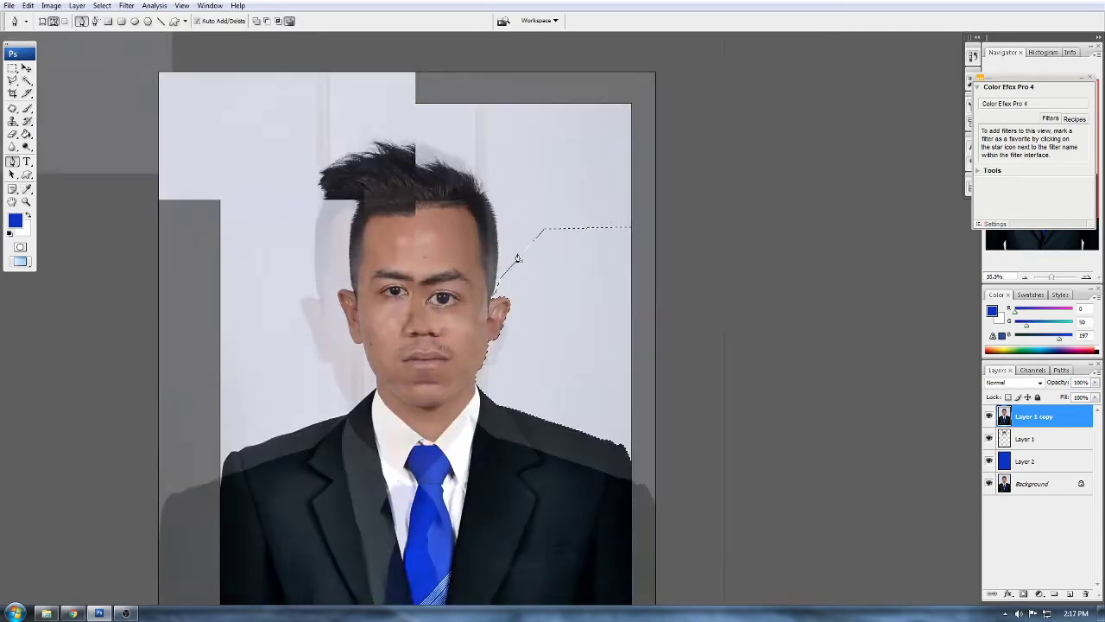
{"action": "scroll", "coordinate": [522, 263], "scroll_direction": "up", "scroll_amount": 5}
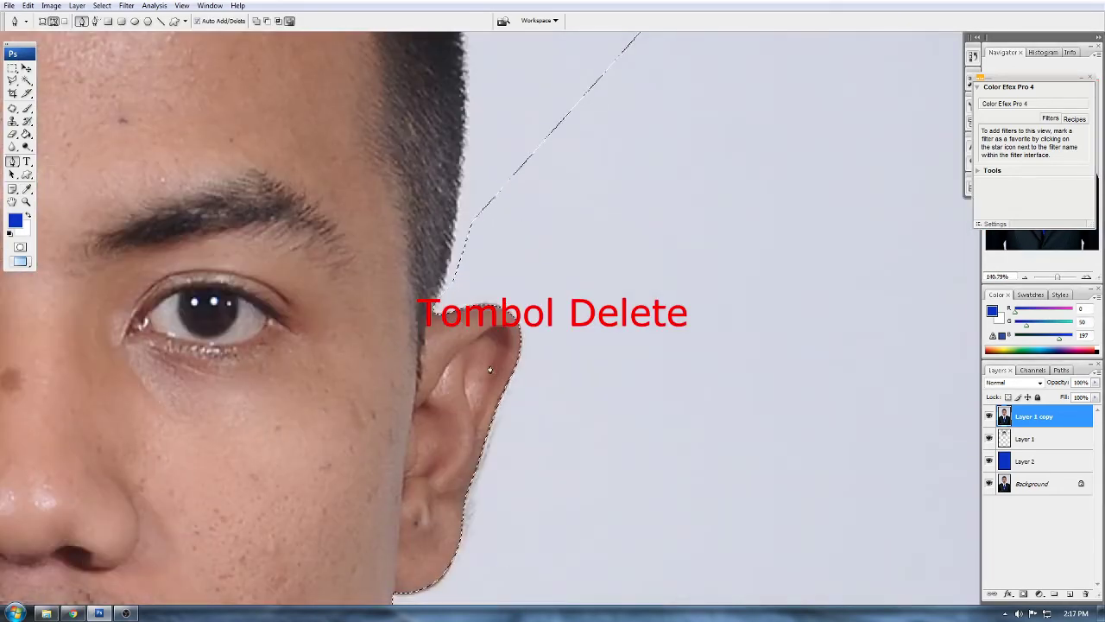
{"action": "key", "text": "Delete"}
{"action": "scroll", "coordinate": [501, 354], "scroll_direction": "up", "scroll_amount": 3}
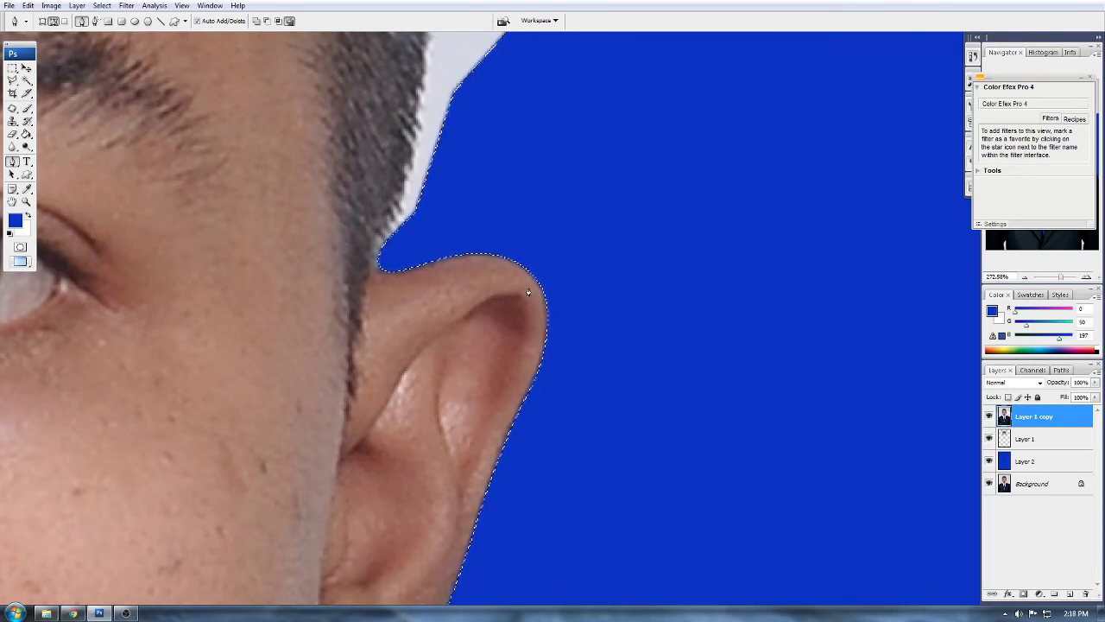
{"action": "key", "text": "ctrl+d"}
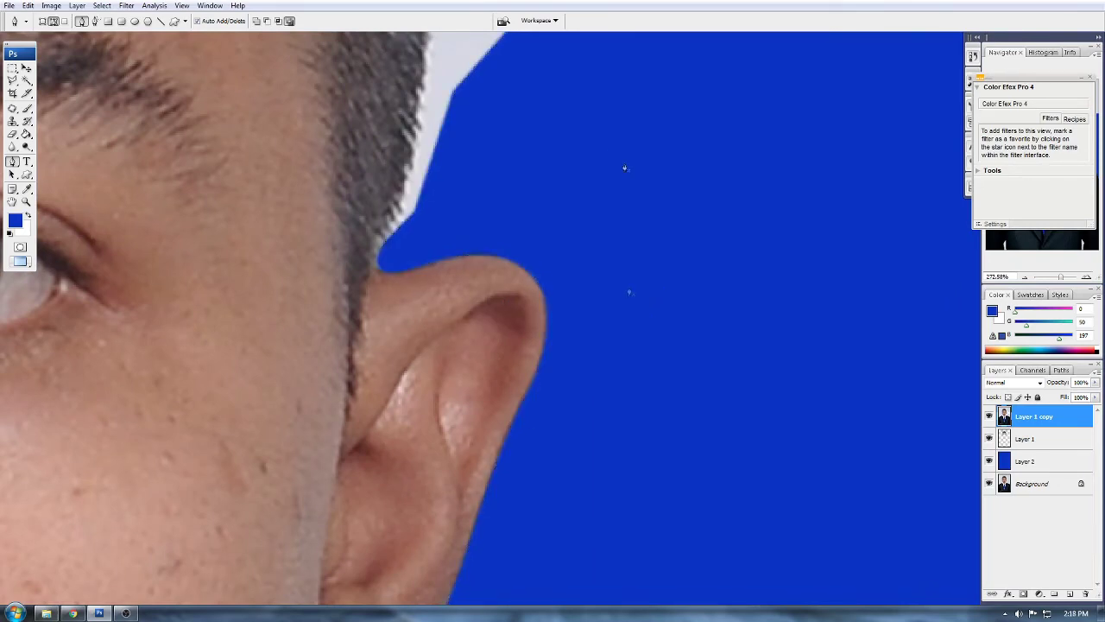
Trace a new path from the hairline around the right ear and its lobe to the cheek
{"action": "scroll", "coordinate": [523, 257], "scroll_direction": "down", "scroll_amount": 8}
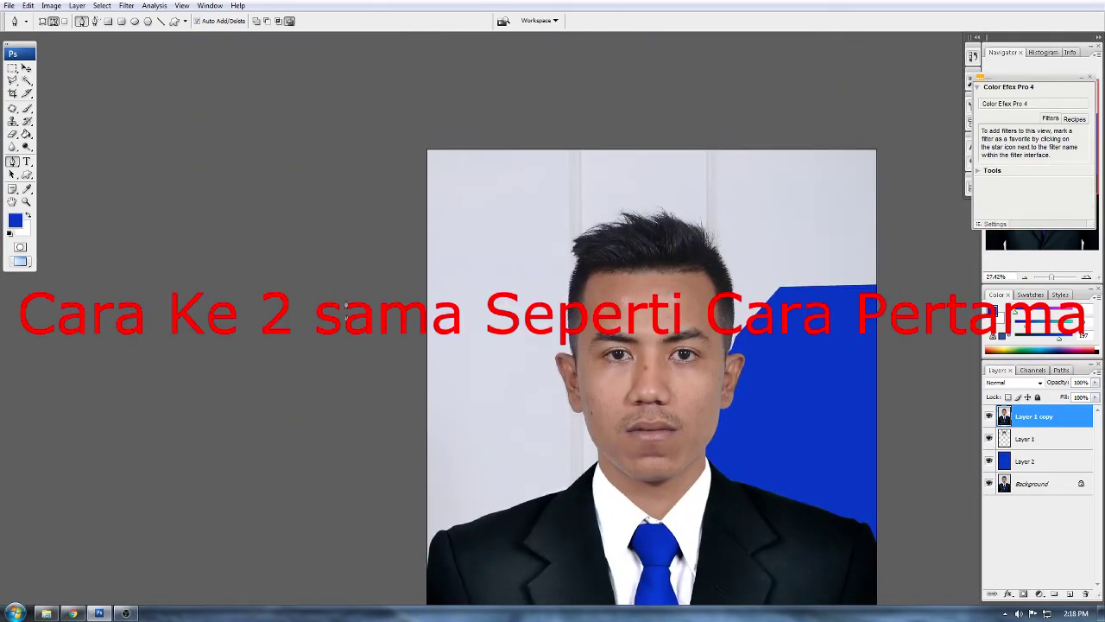
{"action": "scroll", "coordinate": [566, 361], "scroll_direction": "up", "scroll_amount": 10}
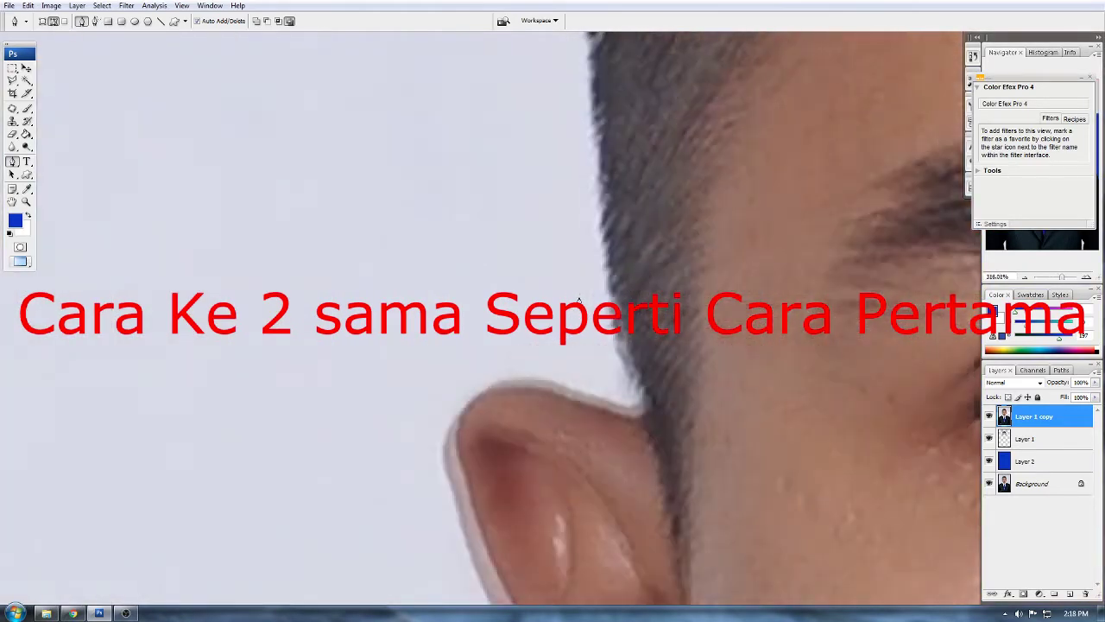
{"action": "scroll", "coordinate": [578, 289], "scroll_direction": "down", "scroll_amount": 6}
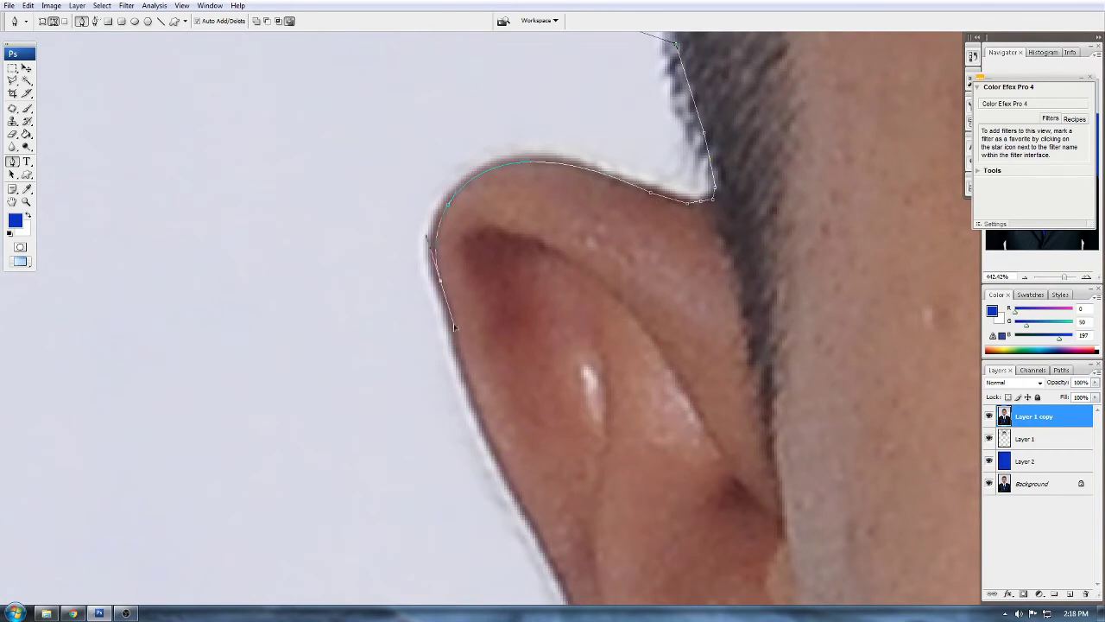
{"action": "left_click_drag", "start_coordinate": [545, 370], "coordinate": [557, 139]}
{"action": "left_click_drag", "start_coordinate": [635, 393], "coordinate": [649, 416]}
{"action": "scroll", "coordinate": [649, 417], "scroll_direction": "up", "scroll_amount": 2}
{"action": "left_click_drag", "start_coordinate": [580, 347], "coordinate": [659, 337]}
{"action": "left_click", "coordinate": [698, 311]}
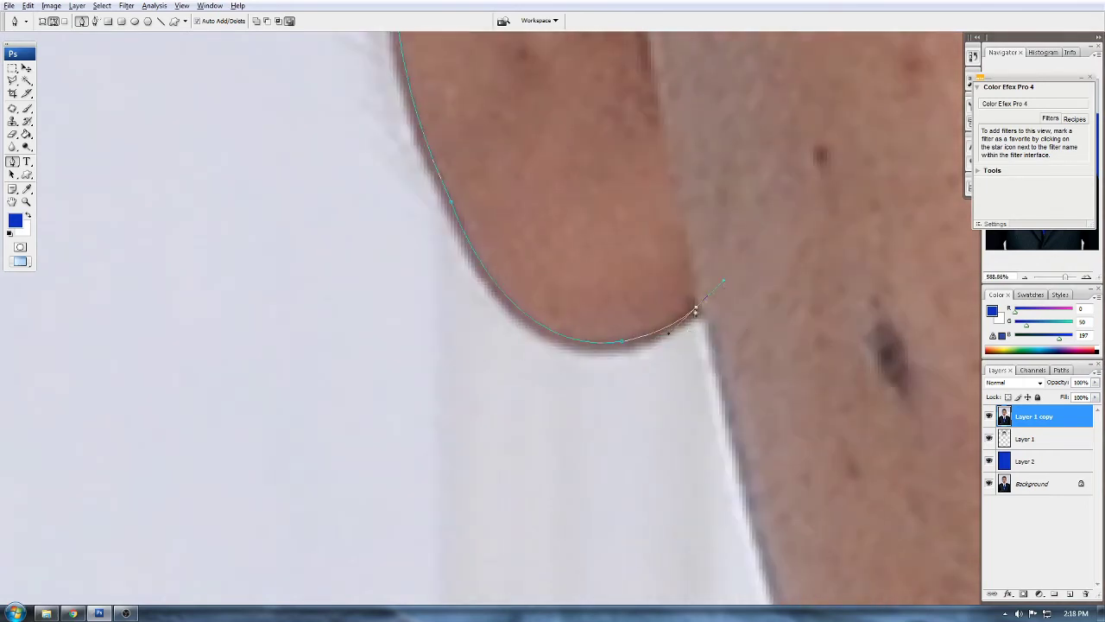
Extend the path down the right cheek and along the jawline toward the neck
{"action": "left_click", "coordinate": [753, 511]}
{"action": "scroll", "coordinate": [753, 511], "scroll_direction": "down", "scroll_amount": 3}
{"action": "left_click_drag", "start_coordinate": [680, 378], "coordinate": [691, 399]}
{"action": "scroll", "coordinate": [691, 397], "scroll_direction": "down", "scroll_amount": 4}
{"action": "left_click", "coordinate": [713, 187]}
{"action": "scroll", "coordinate": [713, 259], "scroll_direction": "down", "scroll_amount": 2}
Continue the path past the neck and collar onto the slope of the right shoulder
{"action": "left_click", "coordinate": [716, 292]}
{"action": "left_click", "coordinate": [430, 539]}
{"action": "left_click", "coordinate": [770, 175]}
{"action": "left_click", "coordinate": [649, 247]}
{"action": "left_click", "coordinate": [530, 292]}
Trace the path over the rest of the right shoulder, through the seam dip, and down the sleeve edge
{"action": "left_click_drag", "start_coordinate": [319, 345], "coordinate": [851, 202]}
{"action": "left_click", "coordinate": [699, 265]}
{"action": "left_click_drag", "start_coordinate": [550, 287], "coordinate": [723, 230]}
{"action": "left_click", "coordinate": [639, 289]}
{"action": "left_click_drag", "start_coordinate": [639, 289], "coordinate": [809, 195]}
{"action": "left_click_drag", "start_coordinate": [684, 252], "coordinate": [654, 320]}
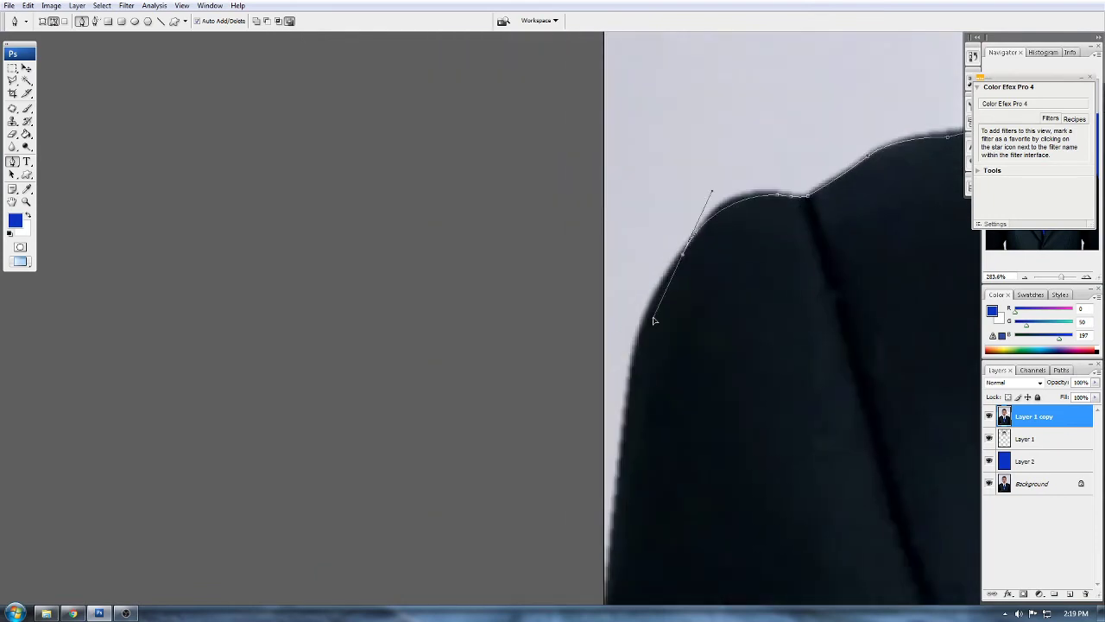
{"action": "scroll", "coordinate": [653, 321], "scroll_direction": "down", "scroll_amount": 3}
{"action": "left_click_drag", "start_coordinate": [642, 389], "coordinate": [635, 438]}
Convert the path to a selection and delete the backdrop beside the right ear and shoulder
{"action": "scroll", "coordinate": [665, 377], "scroll_direction": "down", "scroll_amount": 5}
{"action": "right_click", "coordinate": [687, 127]}
{"action": "left_click", "coordinate": [708, 177]}
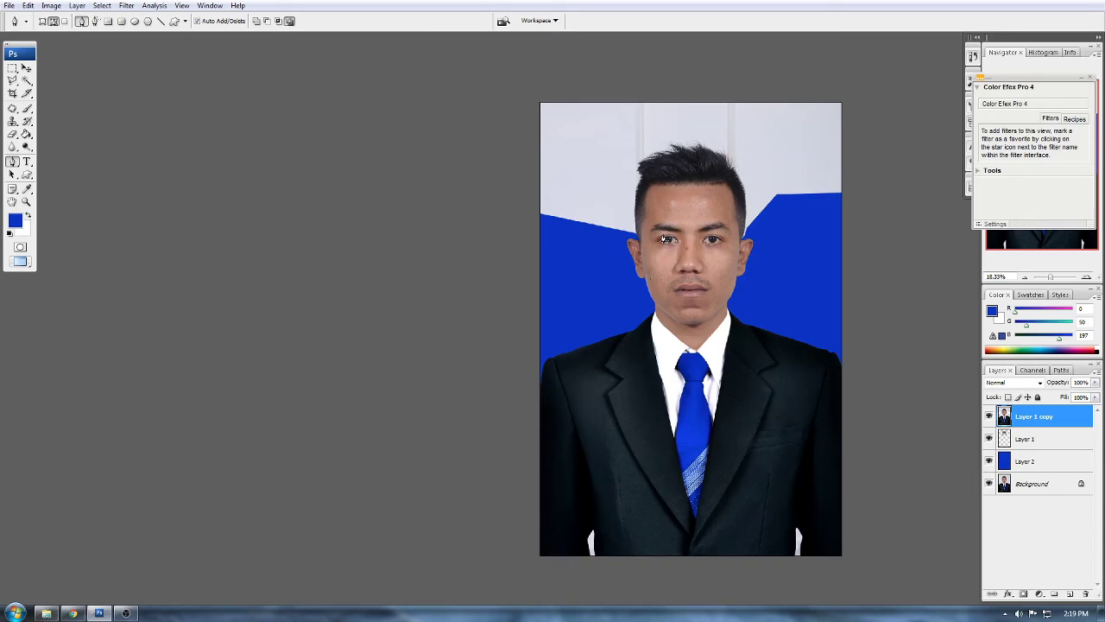
Draw a loose angular path around the hair and extend it outside the canvas to enclose the remaining upper backdrop
{"action": "scroll", "coordinate": [667, 211], "scroll_direction": "up", "scroll_amount": 5}
{"action": "left_click_drag", "start_coordinate": [828, 181], "coordinate": [595, 291]}
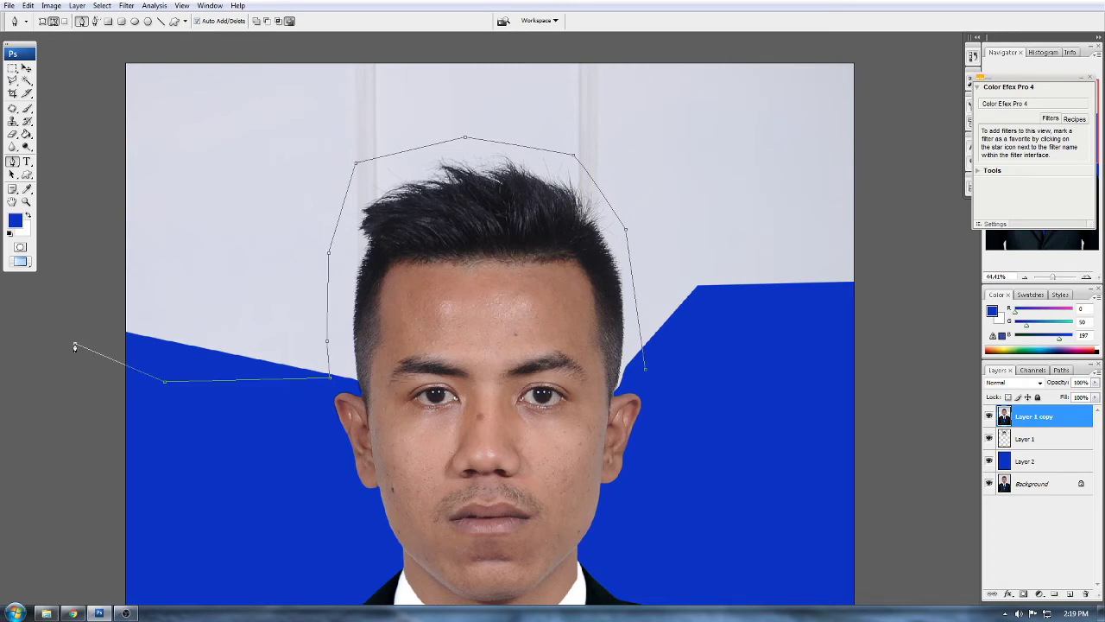
{"action": "scroll", "coordinate": [75, 347], "scroll_direction": "down", "scroll_amount": 2}
{"action": "left_click", "coordinate": [224, 129]}
{"action": "left_click", "coordinate": [758, 121]}
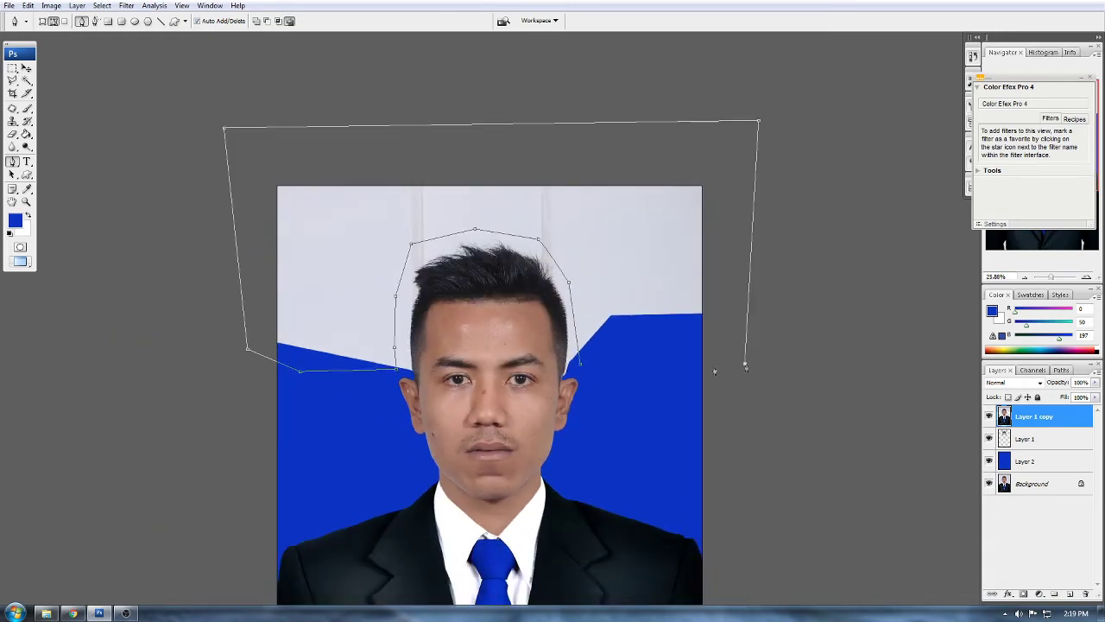
{"action": "scroll", "coordinate": [608, 367], "scroll_direction": "up", "scroll_amount": 4}
Turn the path into a new anti-aliased selection with a feather radius of 1 pixel, delete the upper backdrop, and deselect
{"action": "right_click", "coordinate": [554, 334]}
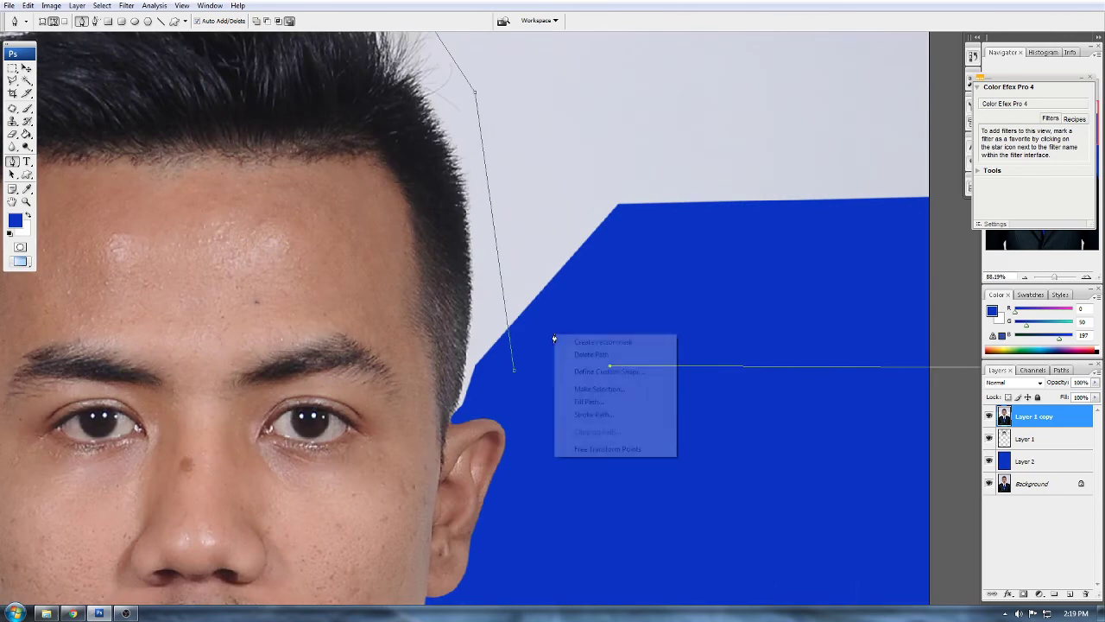
{"action": "left_click", "coordinate": [592, 389]}
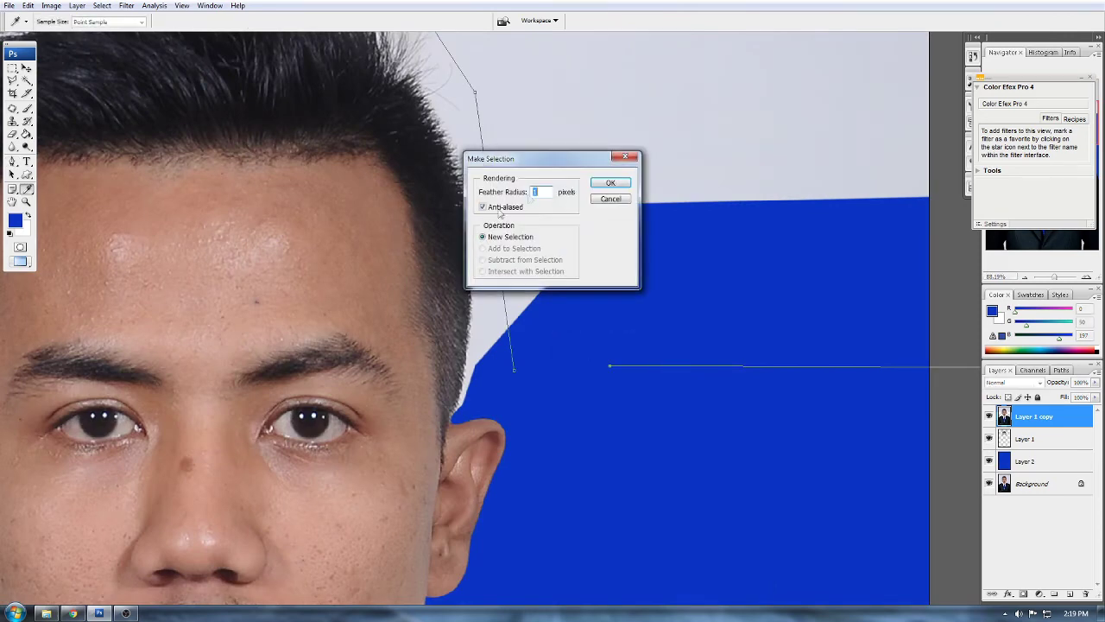
{"action": "left_click", "coordinate": [609, 184]}
{"action": "key", "text": "Delete"}
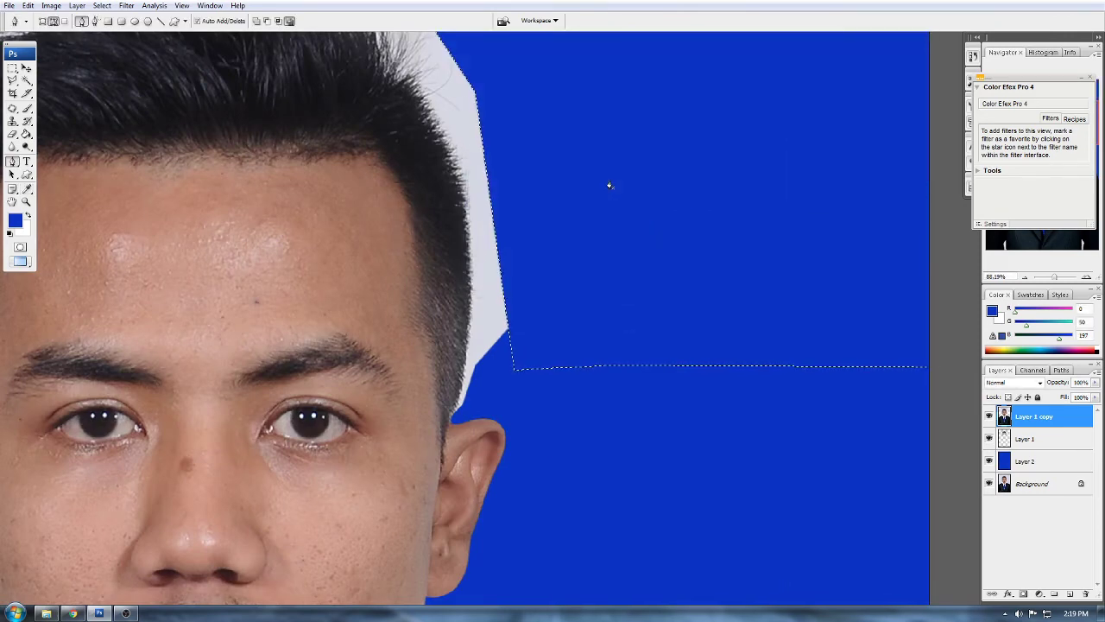
{"action": "key", "text": "ctrl+d"}
Choose the Eraser and set it to 100% opacity with a 174 px brush
{"action": "scroll", "coordinate": [468, 209], "scroll_direction": "down", "scroll_amount": 4}
{"action": "left_click_drag", "start_coordinate": [411, 217], "coordinate": [555, 264]}
{"action": "scroll", "coordinate": [533, 199], "scroll_direction": "up", "scroll_amount": 3}
{"action": "scroll", "coordinate": [532, 199], "scroll_direction": "up", "scroll_amount": 1}
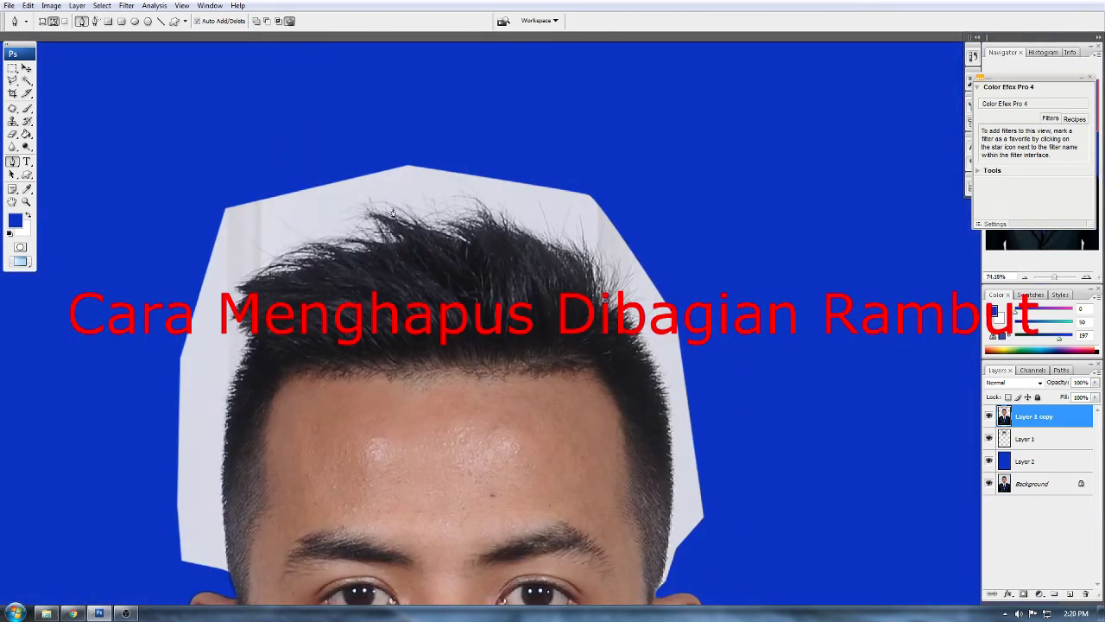
{"action": "left_click_drag", "start_coordinate": [678, 450], "coordinate": [664, 223]}
{"action": "left_click_drag", "start_coordinate": [344, 332], "coordinate": [534, 423]}
{"action": "left_click", "coordinate": [13, 133]}
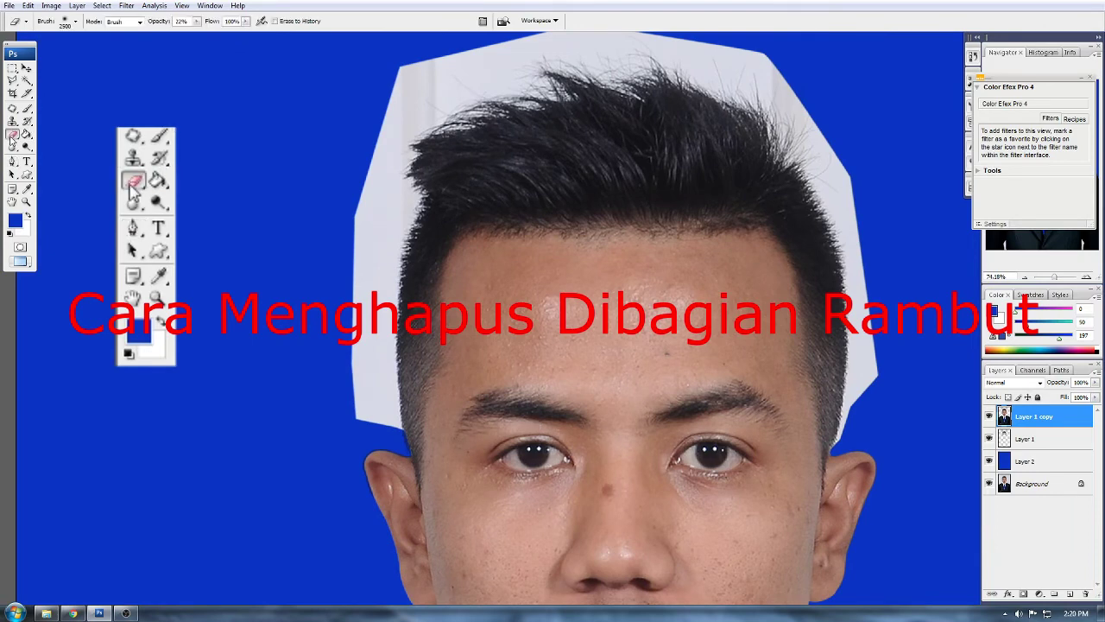
{"action": "right_click", "coordinate": [547, 301]}
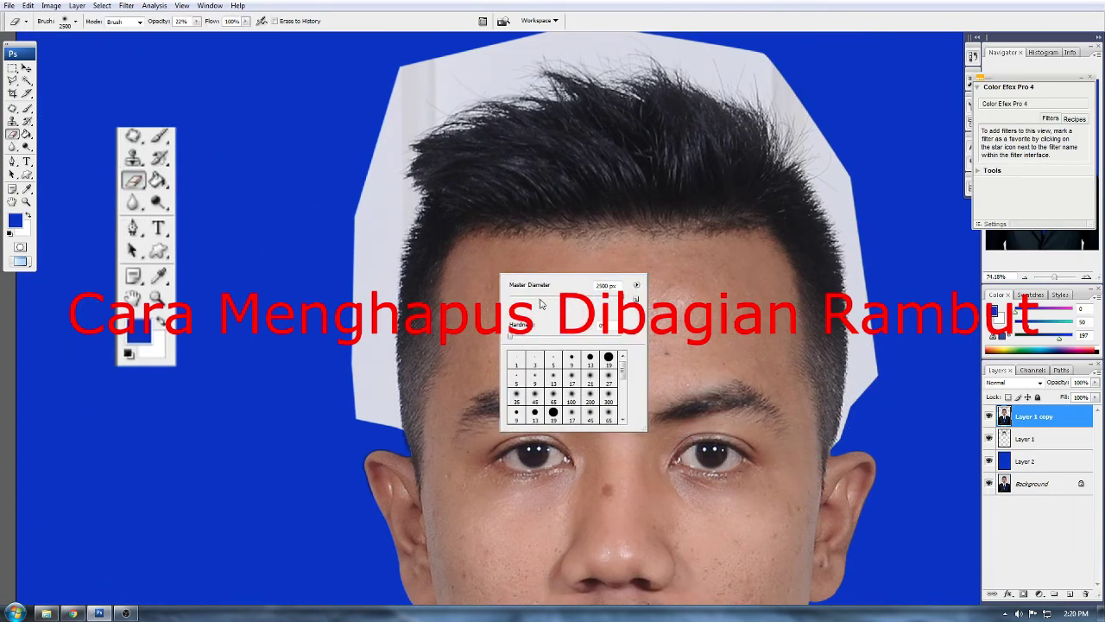
{"action": "key", "text": "Return"}
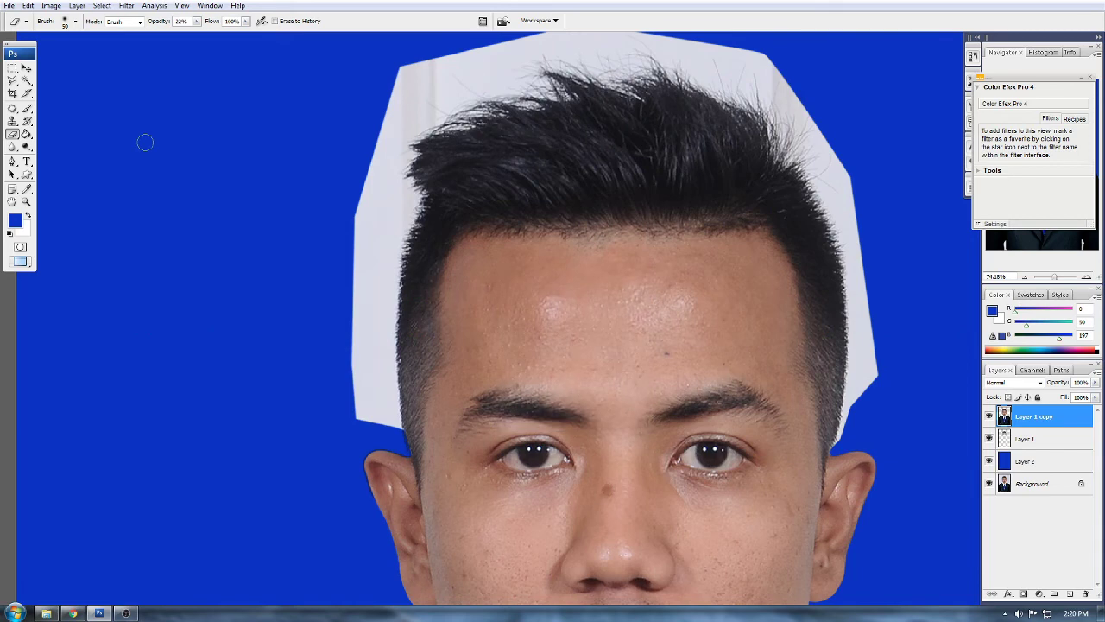
{"action": "left_click_drag", "start_coordinate": [202, 103], "coordinate": [198, 179]}
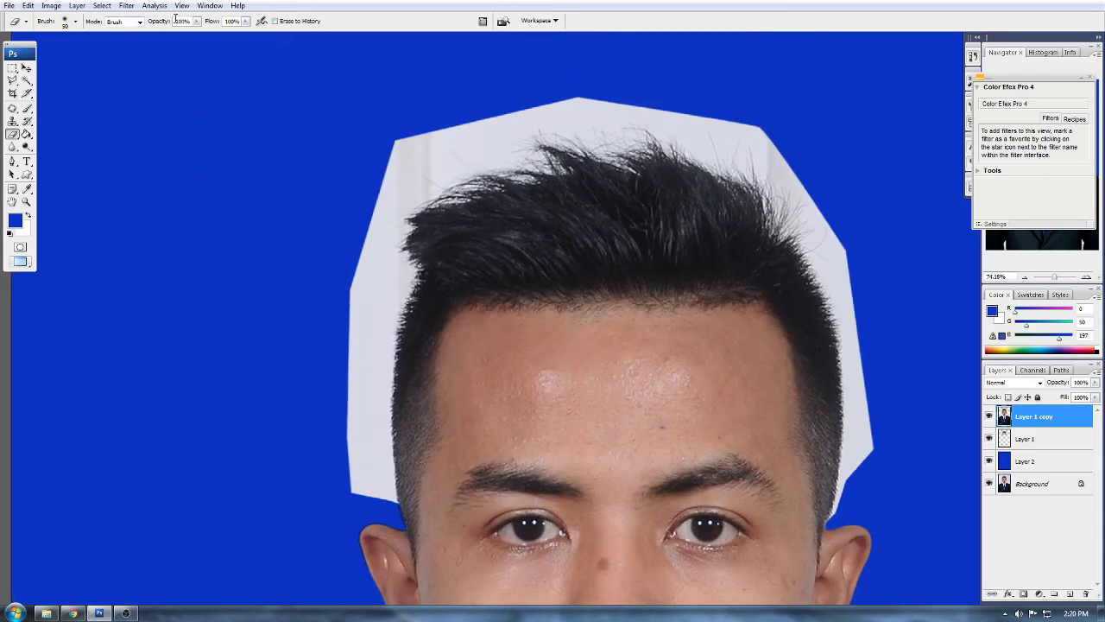
{"action": "right_click", "coordinate": [321, 155]}
Erase the leftover backdrop around the top and right side of the hair, reducing the brush to 60 px near the temple
{"action": "mouse_move", "coordinate": [512, 118]}
{"action": "left_mouse_down"}
{"action": "mouse_move", "coordinate": [478, 127]}
{"action": "mouse_move", "coordinate": [485, 158]}
{"action": "mouse_move", "coordinate": [475, 168]}
{"action": "mouse_move", "coordinate": [589, 149]}
{"action": "mouse_move", "coordinate": [545, 145]}
{"action": "mouse_move", "coordinate": [564, 106]}
{"action": "mouse_move", "coordinate": [471, 156]}
{"action": "mouse_move", "coordinate": [406, 219]}
{"action": "mouse_move", "coordinate": [381, 201]}
{"action": "mouse_move", "coordinate": [438, 188]}
{"action": "mouse_move", "coordinate": [372, 326]}
{"action": "mouse_move", "coordinate": [377, 227]}
{"action": "mouse_move", "coordinate": [395, 277]}
{"action": "mouse_move", "coordinate": [371, 359]}
{"action": "left_mouse_up"}
{"action": "scroll", "coordinate": [370, 358], "scroll_direction": "up", "scroll_amount": 2}
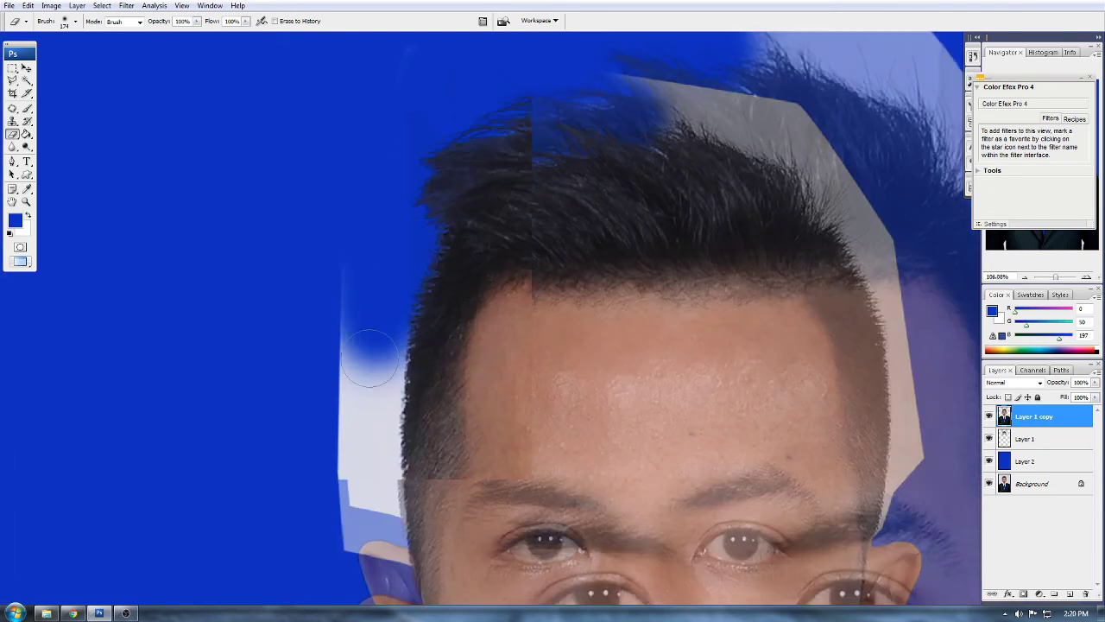
{"action": "key", "text": "bracketleft"}
{"action": "key", "text": "bracketleft"}
{"action": "key", "text": "bracketleft"}
{"action": "key", "text": "bracketleft"}
{"action": "mouse_move", "coordinate": [415, 289]}
{"action": "left_mouse_down"}
{"action": "mouse_move", "coordinate": [387, 430]}
{"action": "mouse_move", "coordinate": [400, 410]}
{"action": "mouse_move", "coordinate": [395, 514]}
{"action": "left_mouse_up"}
{"action": "key", "text": "bracketleft"}
{"action": "scroll", "coordinate": [413, 316], "scroll_direction": "up", "scroll_amount": 3}
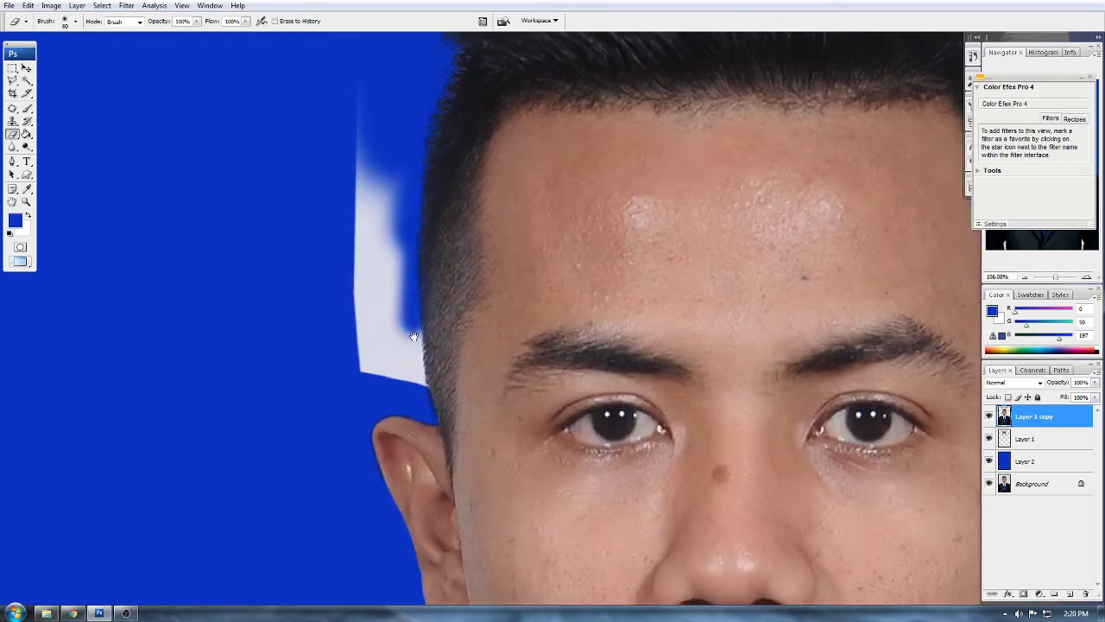
Erase the remaining backdrop between the right temple and ear, enlarging the brush to 90 px for the outer area
{"action": "mouse_move", "coordinate": [409, 190]}
{"action": "left_mouse_down"}
{"action": "mouse_move", "coordinate": [422, 407]}
{"action": "mouse_move", "coordinate": [400, 274]}
{"action": "left_mouse_up"}
{"action": "key", "text": "bracketright"}
{"action": "key", "text": "bracketright"}
{"action": "key", "text": "bracketright"}
{"action": "mouse_move", "coordinate": [398, 324]}
{"action": "left_mouse_down"}
{"action": "mouse_move", "coordinate": [397, 392]}
{"action": "mouse_move", "coordinate": [386, 111]}
{"action": "mouse_move", "coordinate": [361, 49]}
{"action": "mouse_move", "coordinate": [363, 386]}
{"action": "mouse_move", "coordinate": [343, 77]}
{"action": "left_mouse_up"}
{"action": "key", "text": "bracketright"}
{"action": "key", "text": "bracketright"}
{"action": "scroll", "coordinate": [355, 243], "scroll_direction": "down", "scroll_amount": 3}
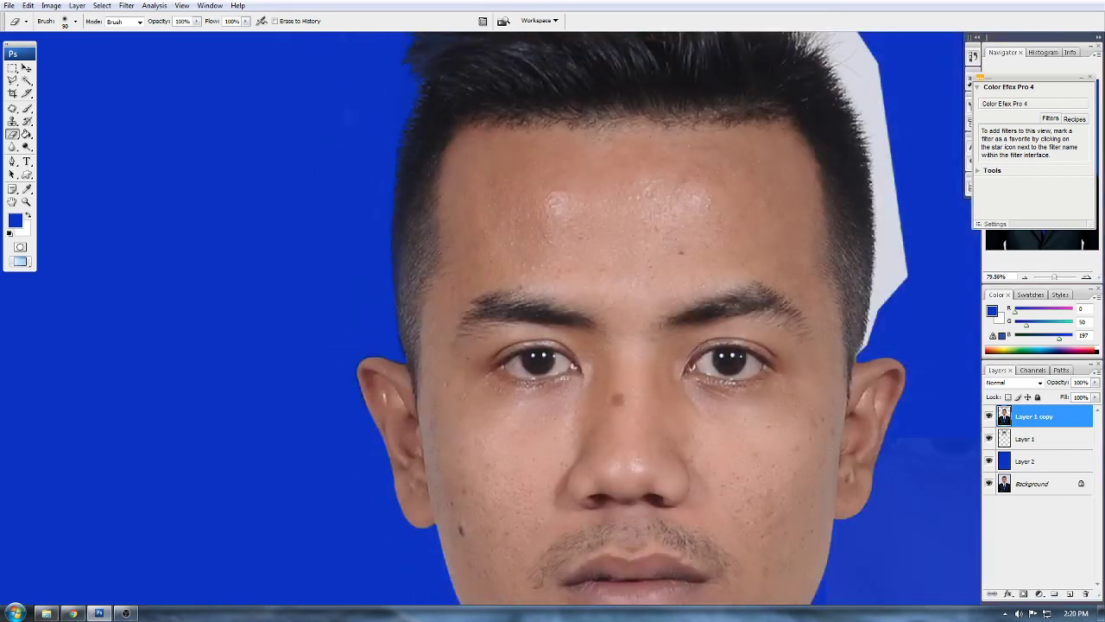
{"action": "left_click_drag", "start_coordinate": [351, 208], "coordinate": [306, 377]}
Erase the leftover light backdrop along the left side of the hair, adjusting the brush size as needed
{"action": "mouse_move", "coordinate": [581, 83]}
{"action": "left_mouse_down"}
{"action": "mouse_move", "coordinate": [411, 163]}
{"action": "mouse_move", "coordinate": [469, 185]}
{"action": "mouse_move", "coordinate": [432, 190]}
{"action": "mouse_move", "coordinate": [513, 210]}
{"action": "mouse_move", "coordinate": [458, 195]}
{"action": "mouse_move", "coordinate": [573, 253]}
{"action": "mouse_move", "coordinate": [593, 276]}
{"action": "mouse_move", "coordinate": [591, 315]}
{"action": "mouse_move", "coordinate": [627, 389]}
{"action": "mouse_move", "coordinate": [622, 316]}
{"action": "left_mouse_up"}
{"action": "key", "text": "bracketright"}
{"action": "scroll", "coordinate": [327, 192], "scroll_direction": "down", "scroll_amount": 1}
{"action": "key", "text": "bracketright"}
{"action": "key", "text": "bracketleft"}
{"action": "key", "text": "bracketleft"}
{"action": "mouse_move", "coordinate": [608, 389]}
{"action": "left_mouse_down"}
{"action": "mouse_move", "coordinate": [610, 476]}
{"action": "mouse_move", "coordinate": [619, 458]}
{"action": "mouse_move", "coordinate": [650, 475]}
{"action": "mouse_move", "coordinate": [607, 313]}
{"action": "left_mouse_up"}
Clean the hair edge from the left temple down to the top of the left ear, finishing with a 30 px eraser
{"action": "scroll", "coordinate": [618, 458], "scroll_direction": "up", "scroll_amount": 5}
{"action": "mouse_move", "coordinate": [590, 189]}
{"action": "left_mouse_down"}
{"action": "mouse_move", "coordinate": [590, 330]}
{"action": "mouse_move", "coordinate": [580, 268]}
{"action": "mouse_move", "coordinate": [571, 328]}
{"action": "mouse_move", "coordinate": [561, 289]}
{"action": "mouse_move", "coordinate": [548, 366]}
{"action": "mouse_move", "coordinate": [572, 325]}
{"action": "left_mouse_up"}
{"action": "scroll", "coordinate": [567, 321], "scroll_direction": "up", "scroll_amount": 3}
{"action": "scroll", "coordinate": [572, 326], "scroll_direction": "up", "scroll_amount": 2}
{"action": "key", "text": "bracketleft"}
{"action": "key", "text": "bracketleft"}
{"action": "left_click_drag", "start_coordinate": [545, 398], "coordinate": [507, 486]}
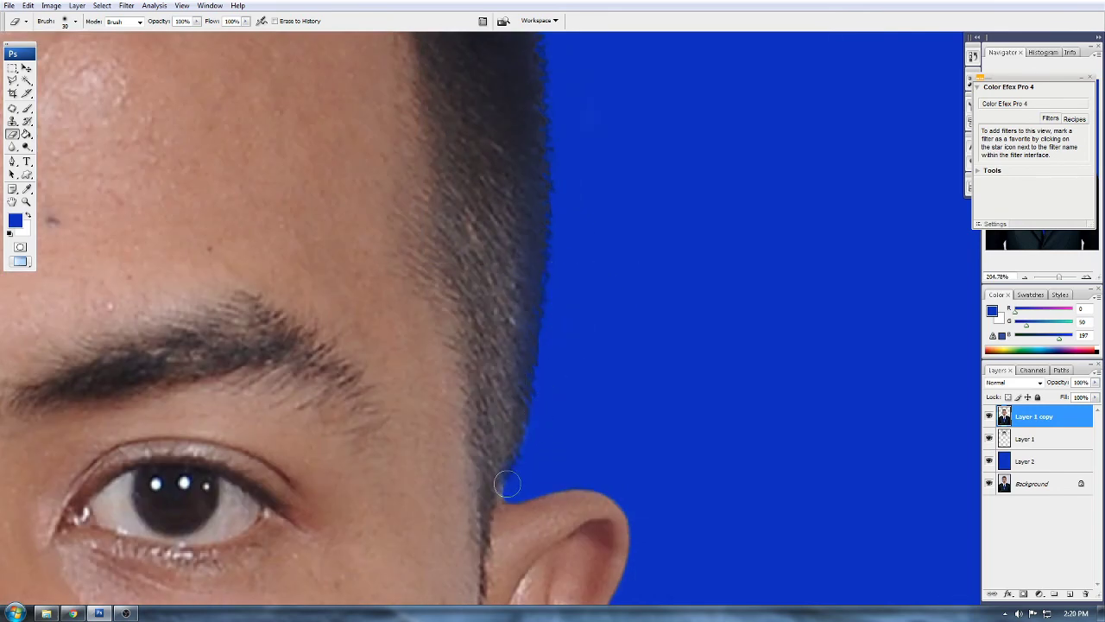
Hide Layer 1
{"action": "scroll", "coordinate": [637, 358], "scroll_direction": "down", "scroll_amount": 10}
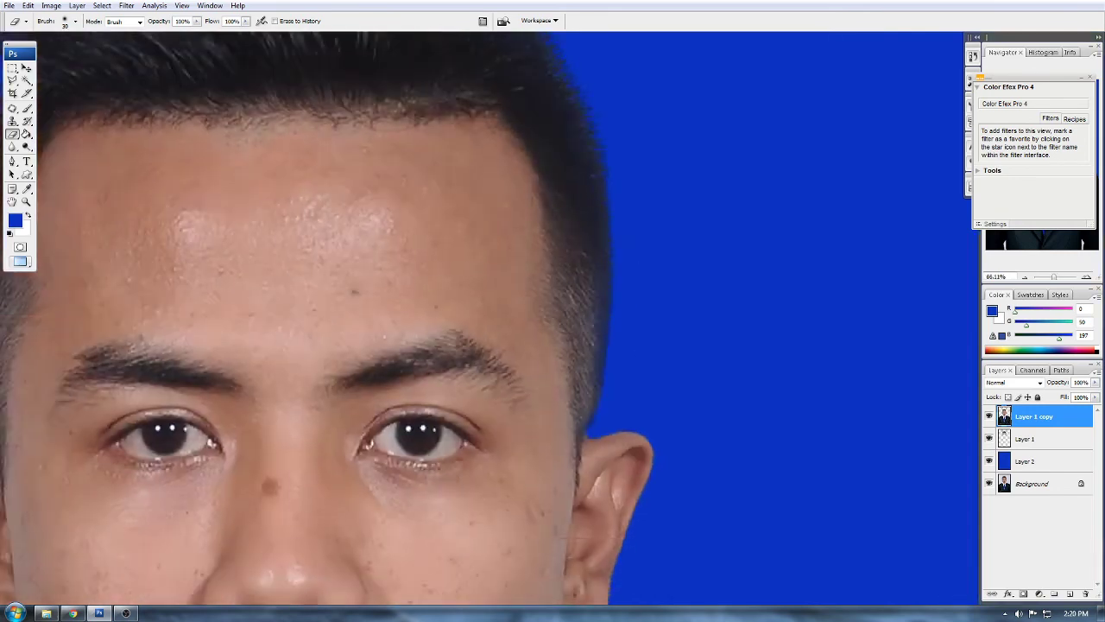
{"action": "left_click", "coordinate": [993, 442]}
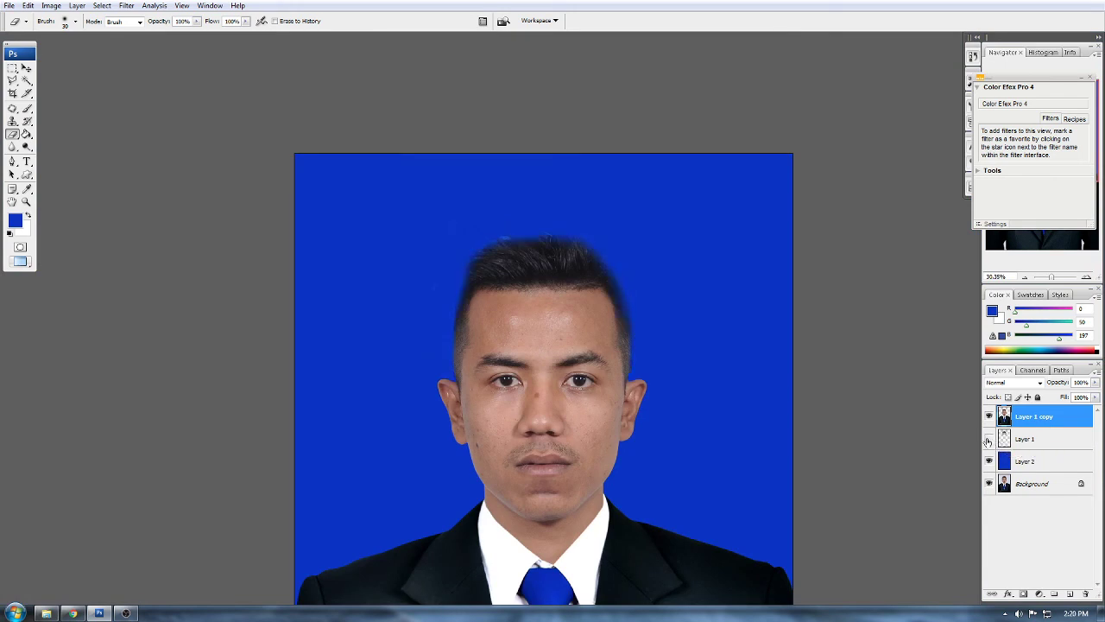
Toggle Layer 1's visibility to compare the hair edge, leaving the layer shown
{"action": "left_click", "coordinate": [989, 439]}
{"action": "left_click", "coordinate": [989, 439]}
{"action": "left_click", "coordinate": [989, 440]}
Erase the stray wisps and faint backdrop remnants around the top and sides of the hair on Layer 1 with a 90 px eraser
{"action": "scroll", "coordinate": [564, 216], "scroll_direction": "up", "scroll_amount": 3}
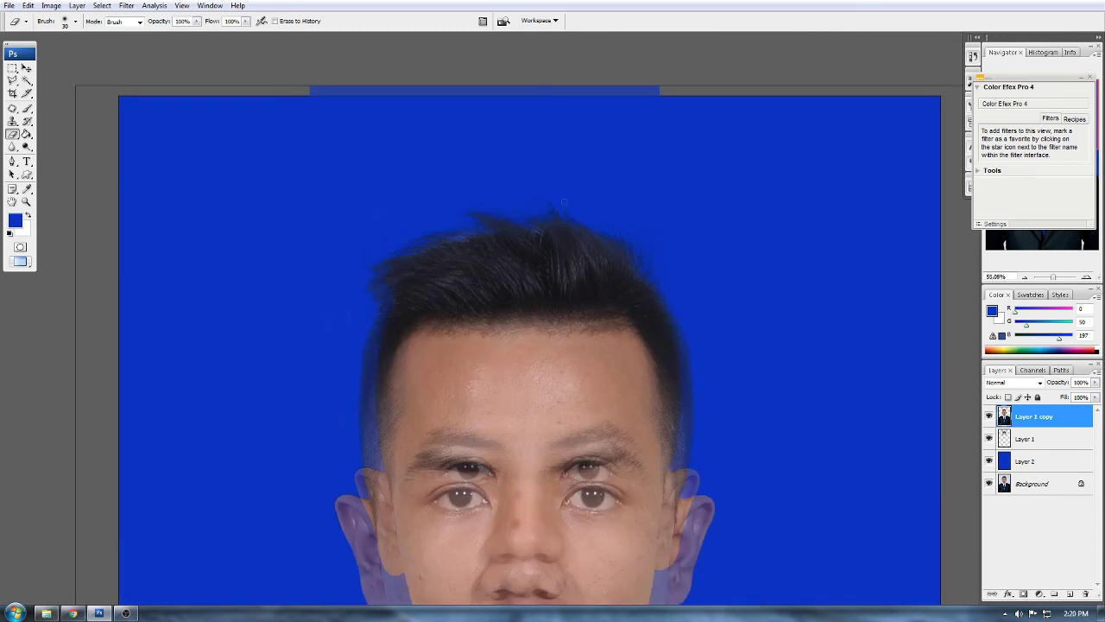
{"action": "scroll", "coordinate": [564, 202], "scroll_direction": "up", "scroll_amount": 5}
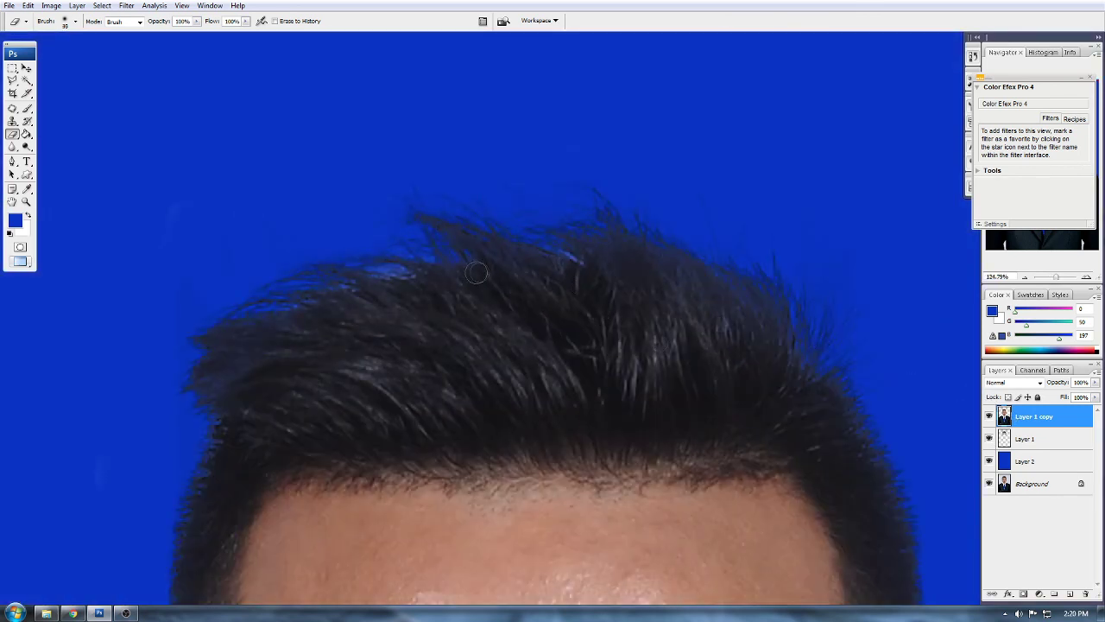
{"action": "key", "text": "bracketright"}
{"action": "key", "text": "bracketright"}
{"action": "key", "text": "bracketright"}
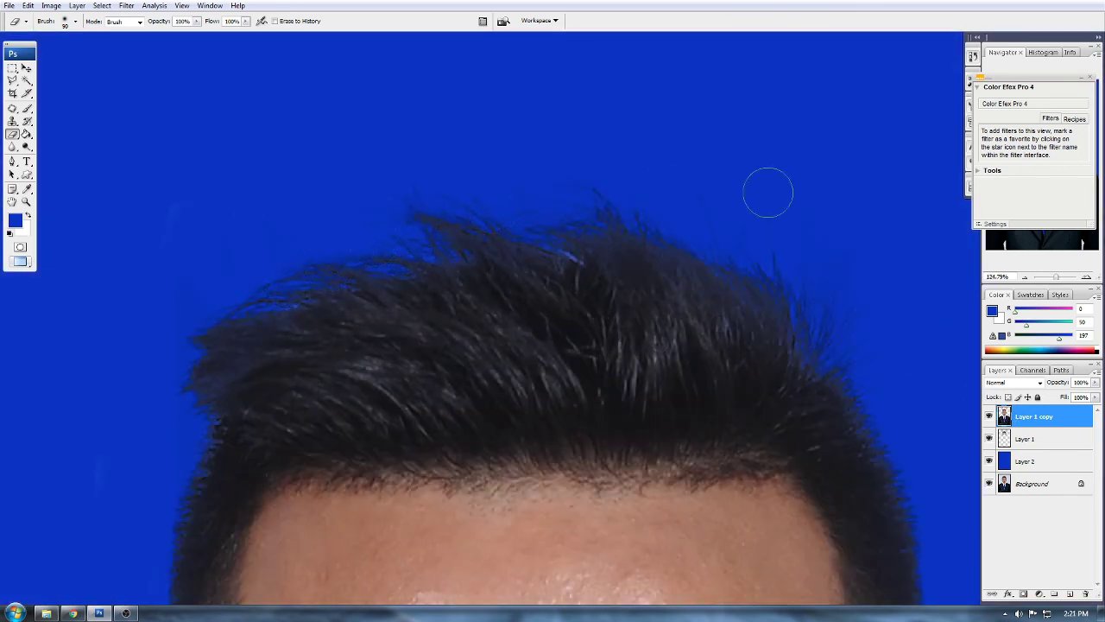
{"action": "left_click", "coordinate": [1039, 442]}
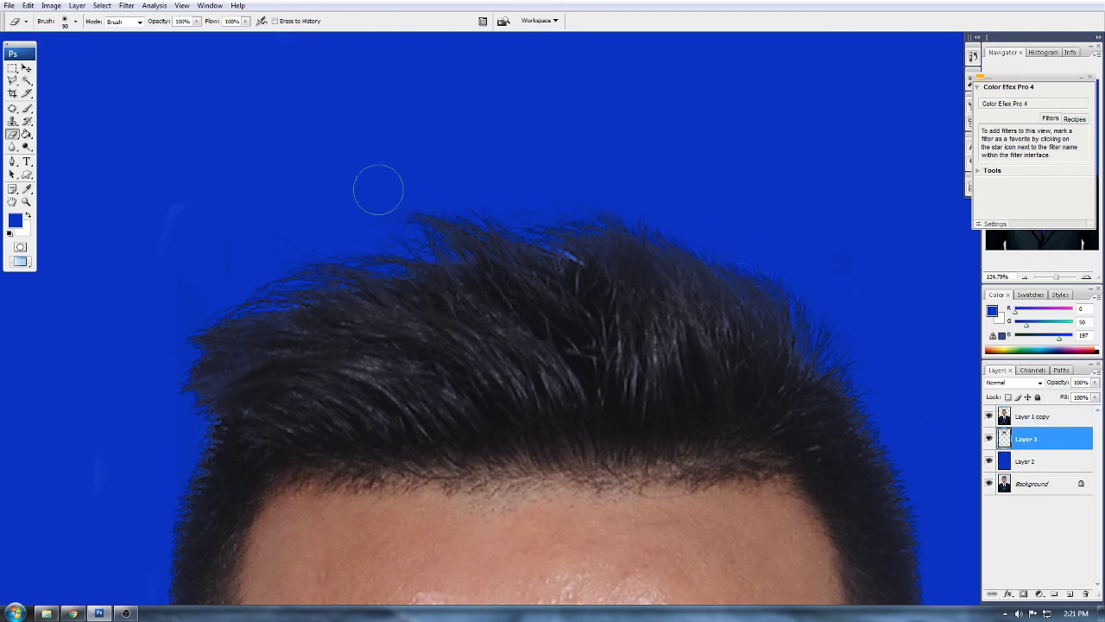
{"action": "left_click_drag", "start_coordinate": [94, 464], "coordinate": [258, 232]}
{"action": "left_click_drag", "start_coordinate": [256, 534], "coordinate": [321, 286]}
{"action": "left_click_drag", "start_coordinate": [829, 451], "coordinate": [353, 481]}
{"action": "scroll", "coordinate": [724, 425], "scroll_direction": "down", "scroll_amount": 8}
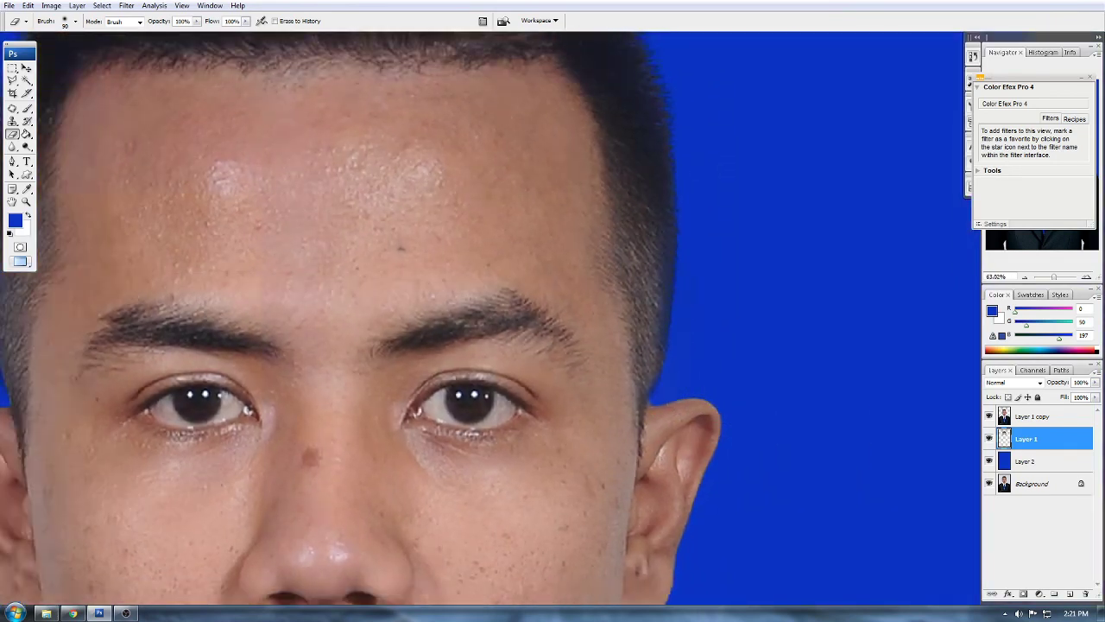
Compare the portrait with Layer 1 hidden and shown, and examine the whole cutout against the blue backdrop
{"action": "left_click", "coordinate": [990, 440]}
{"action": "left_click", "coordinate": [990, 440]}
{"action": "scroll", "coordinate": [736, 415], "scroll_direction": "down", "scroll_amount": 3}
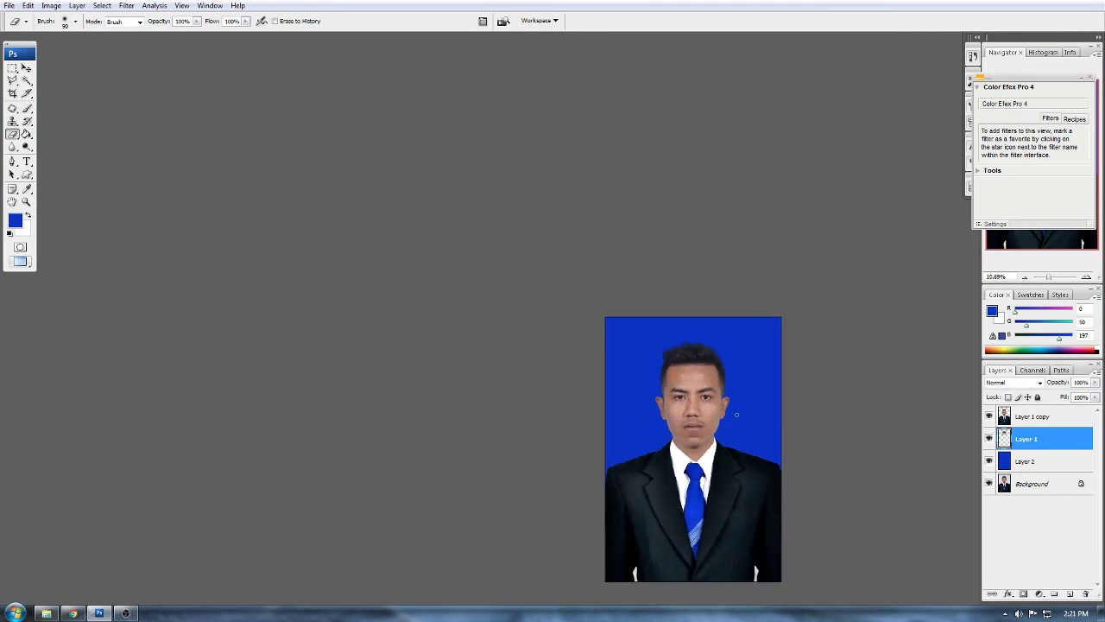
{"action": "scroll", "coordinate": [628, 431], "scroll_direction": "up", "scroll_amount": 4}
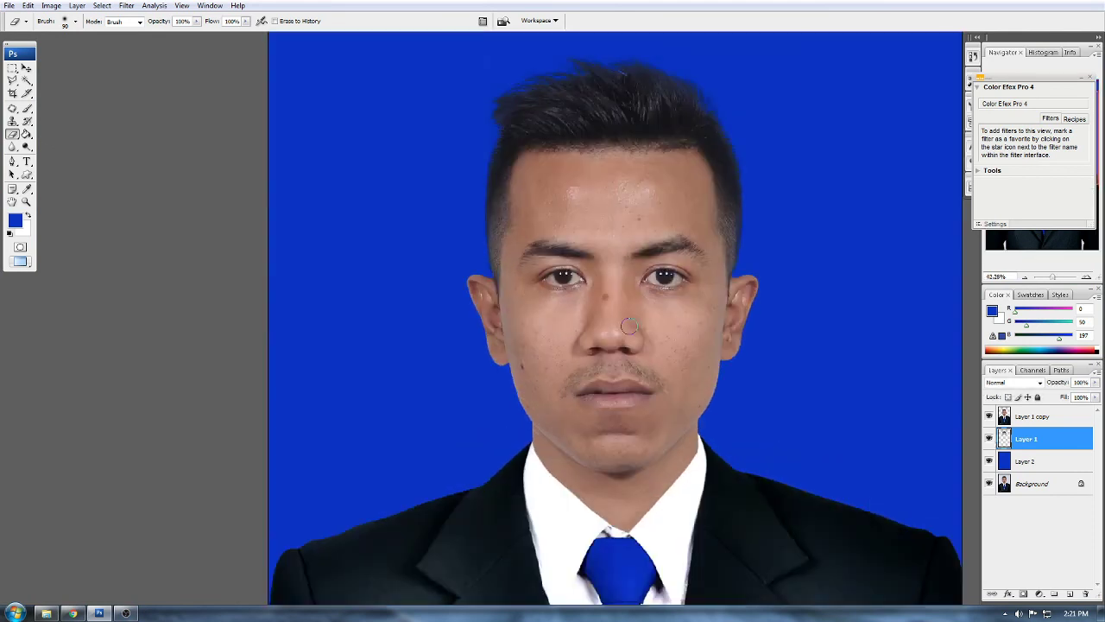
{"action": "scroll", "coordinate": [508, 410], "scroll_direction": "down", "scroll_amount": 2}
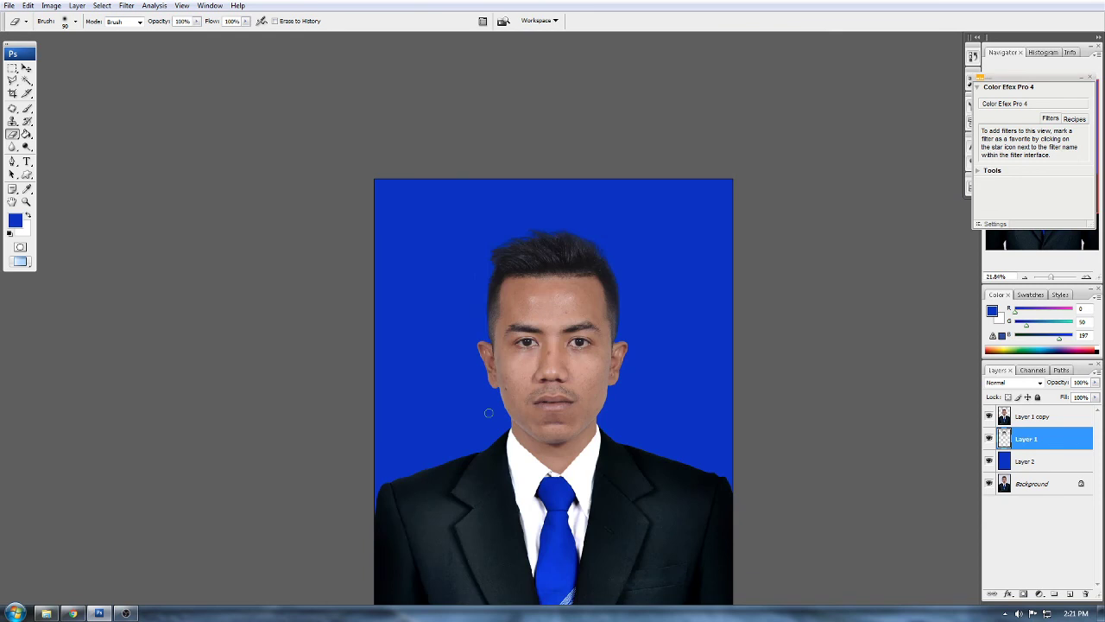
{"action": "scroll", "coordinate": [489, 413], "scroll_direction": "down", "scroll_amount": 1}
{"action": "left_click_drag", "start_coordinate": [491, 414], "coordinate": [477, 343]}
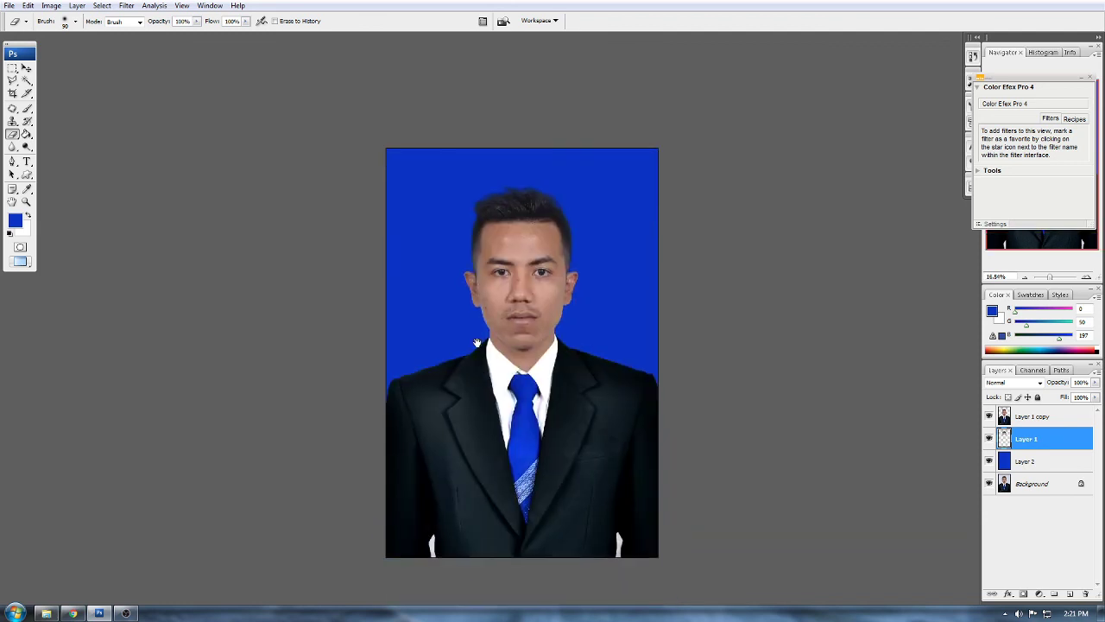